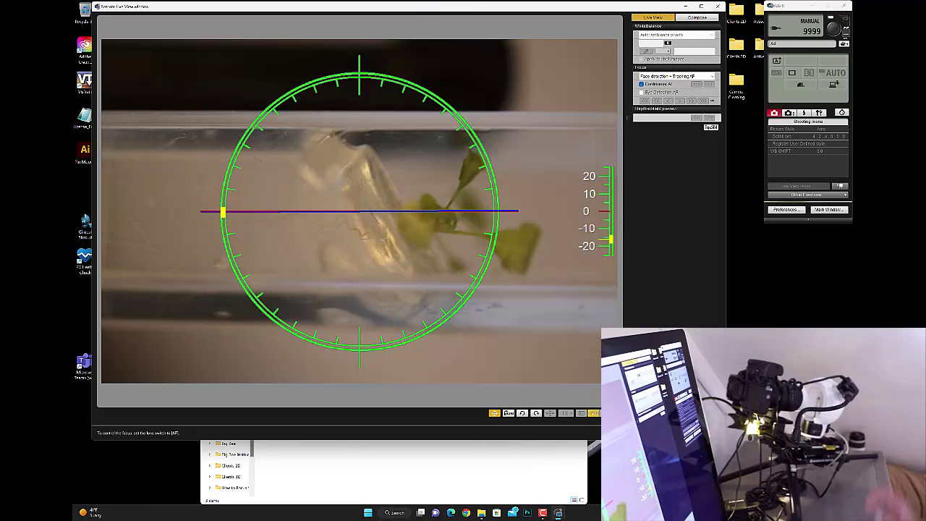
Step: Set the camera's shooting mode to M (manual)
click(775, 61)
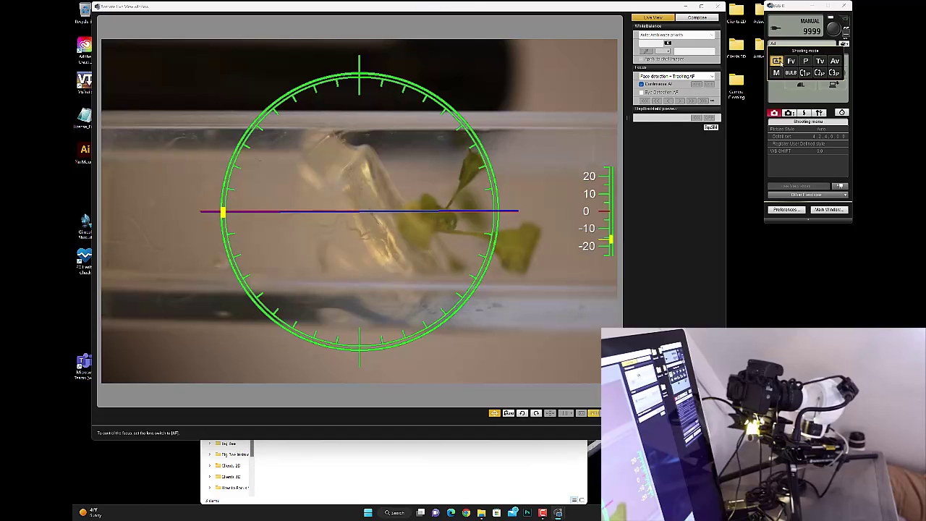
click(776, 73)
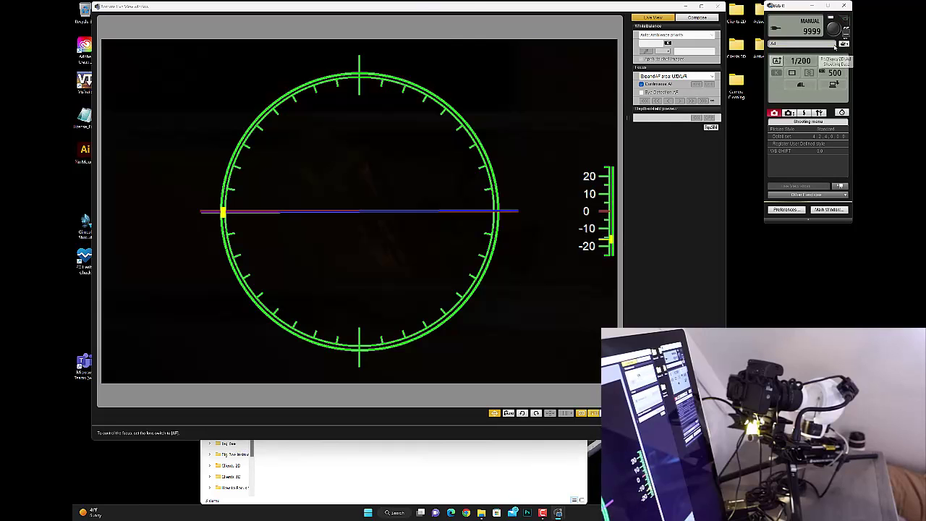
Step: Set the destination folder for captured images to the Space Plant folder inside Clients 3D
click(842, 45)
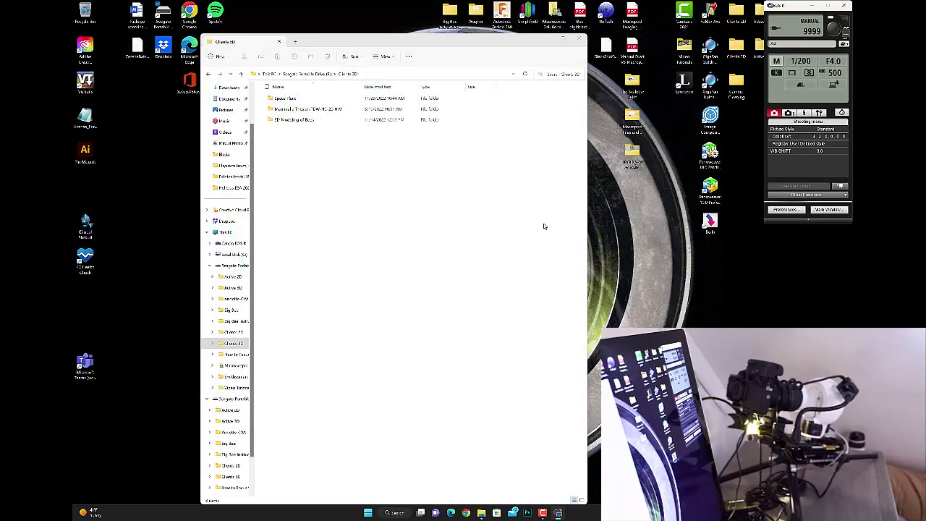
click(842, 46)
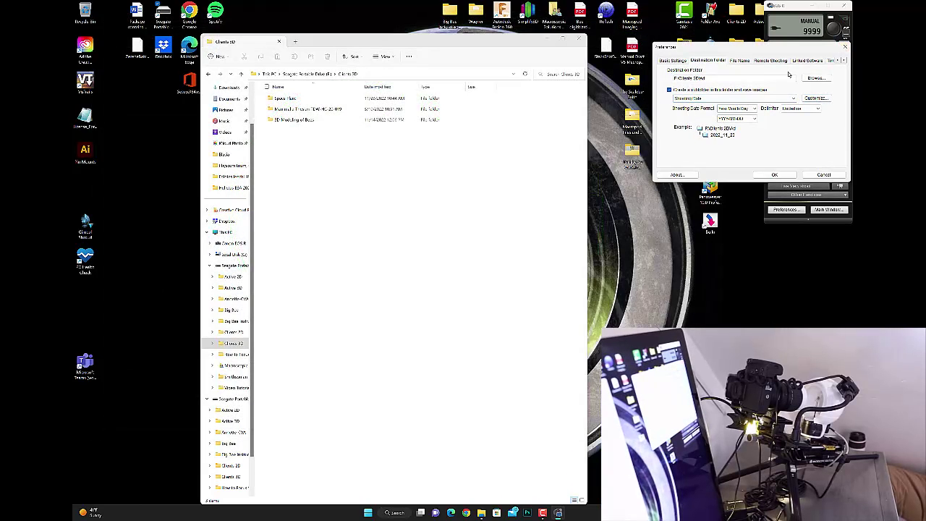
click(816, 78)
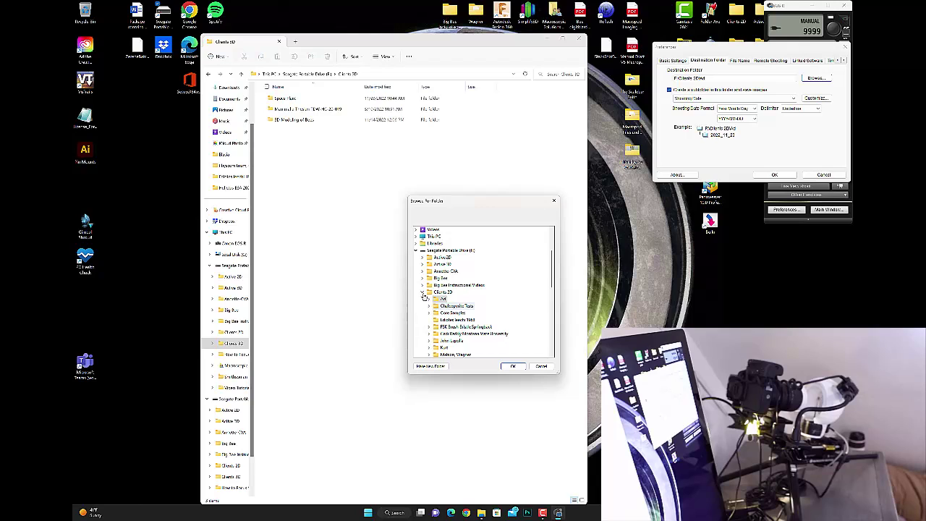
click(426, 292)
click(444, 258)
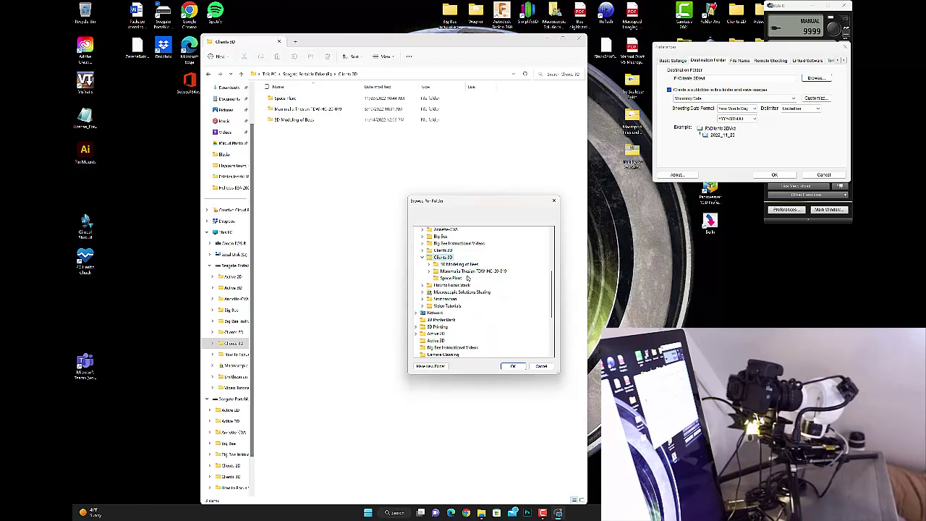
click(513, 367)
click(772, 175)
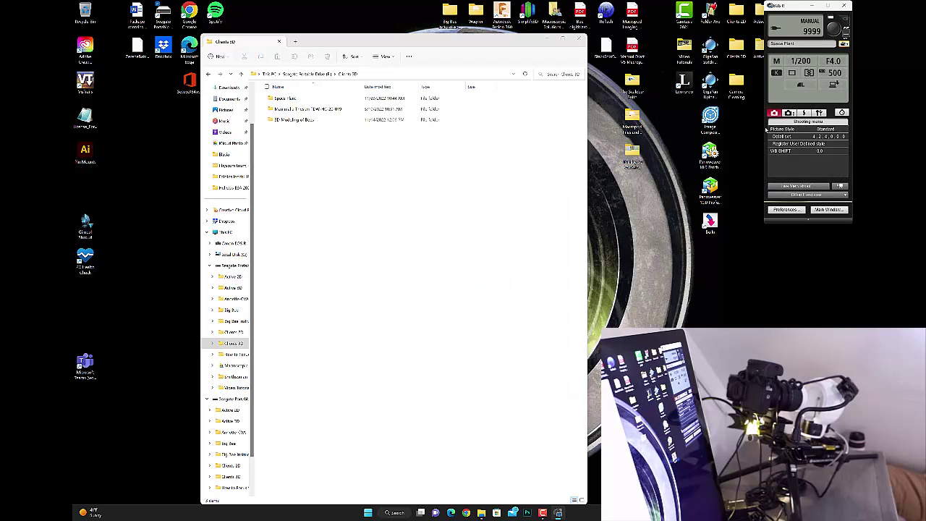
Step: Set the camera's aperture to F14 and the ISO speed to 1000
click(834, 62)
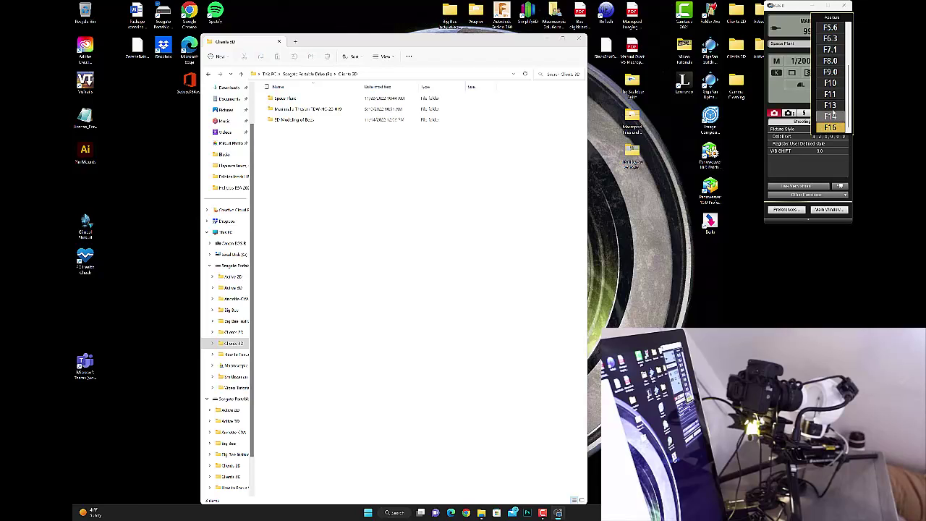
click(833, 126)
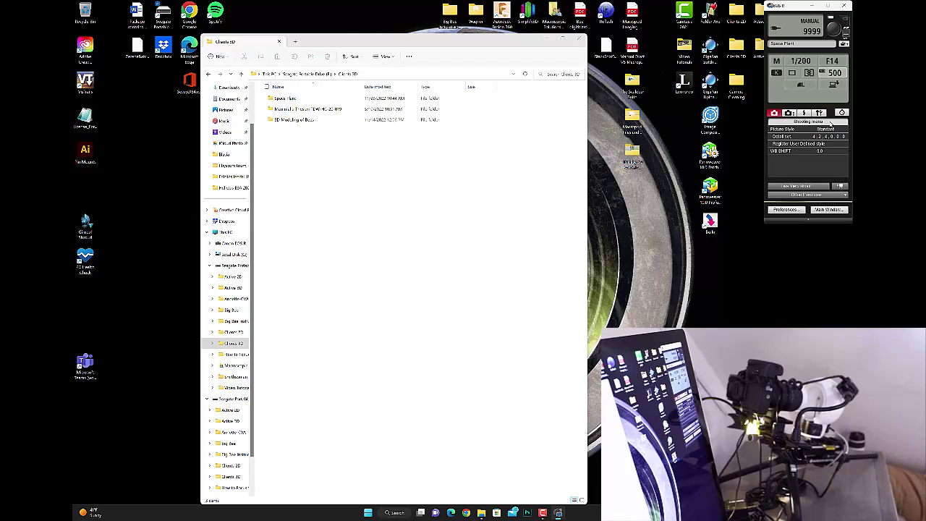
click(835, 74)
click(834, 107)
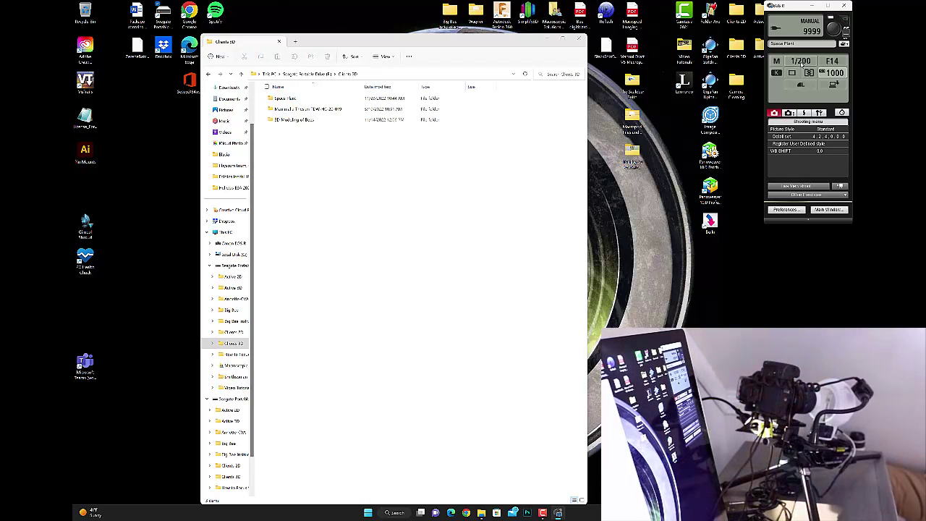
Step: Open the Quick Preview window, position it beside the camera controls and take a test photo of the specimen
click(816, 195)
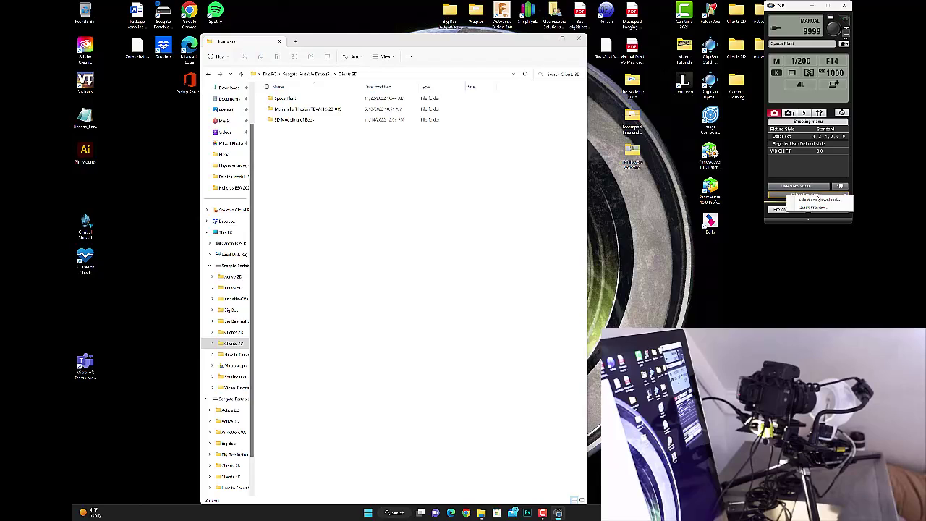
click(810, 207)
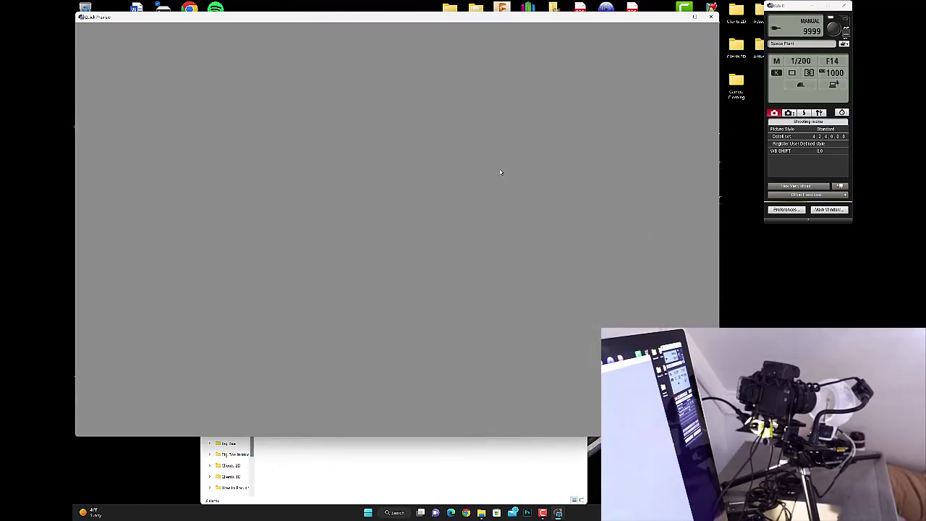
drag(630, 17, 646, 15)
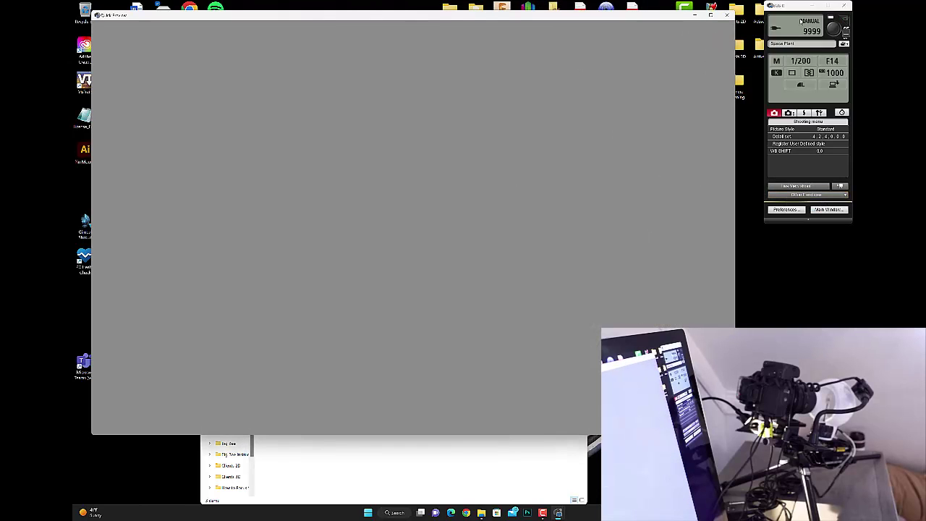
click(837, 31)
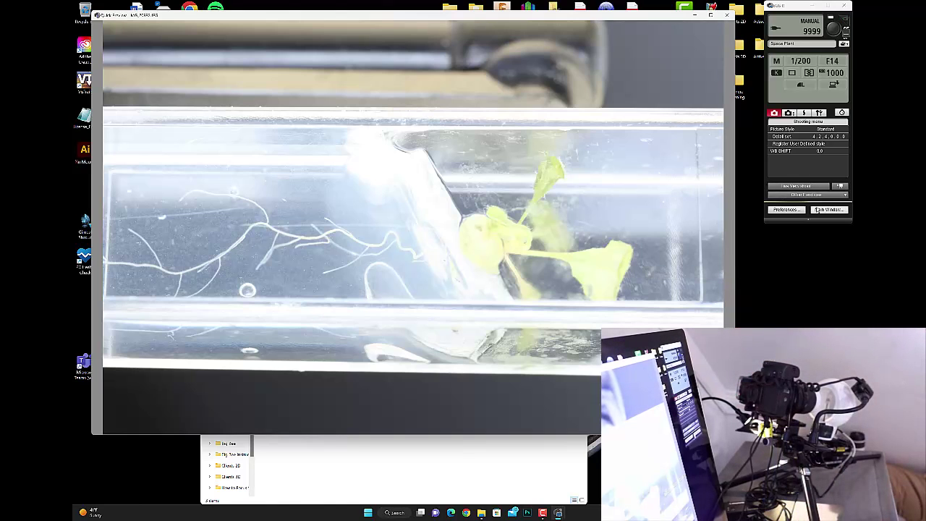
Step: Set the ISO speed to 640 and take another test photo of the specimen
click(835, 73)
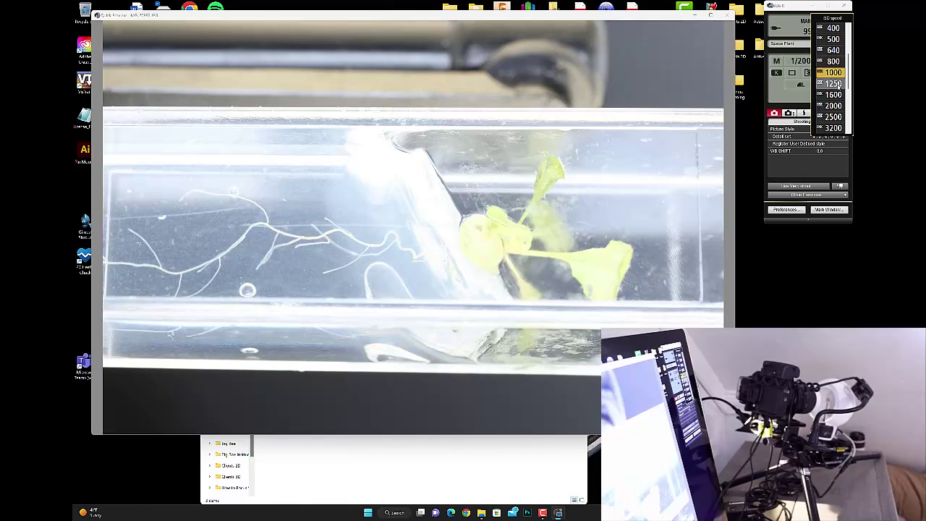
click(836, 84)
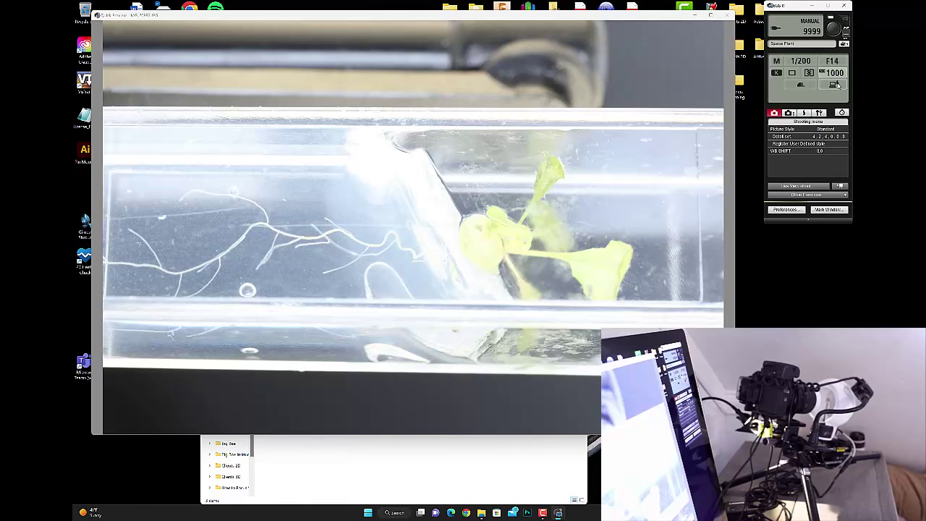
click(828, 77)
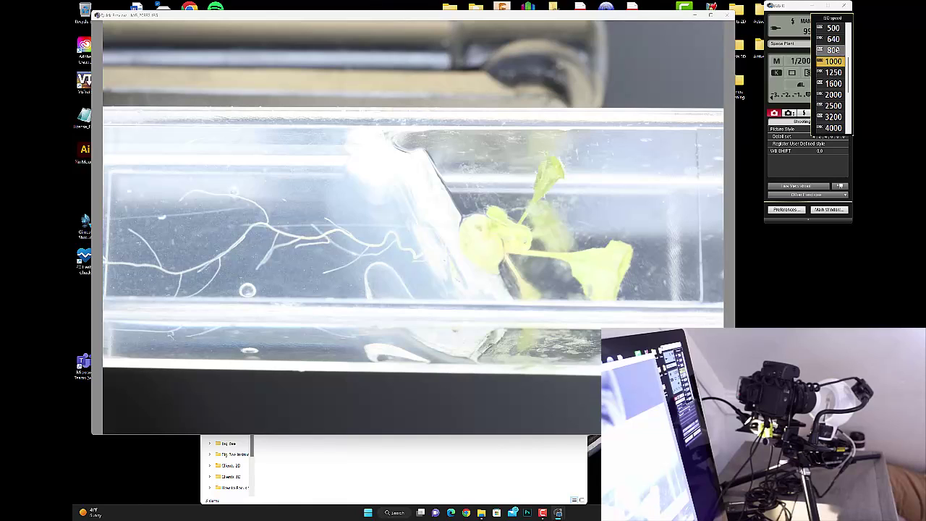
click(832, 40)
click(834, 29)
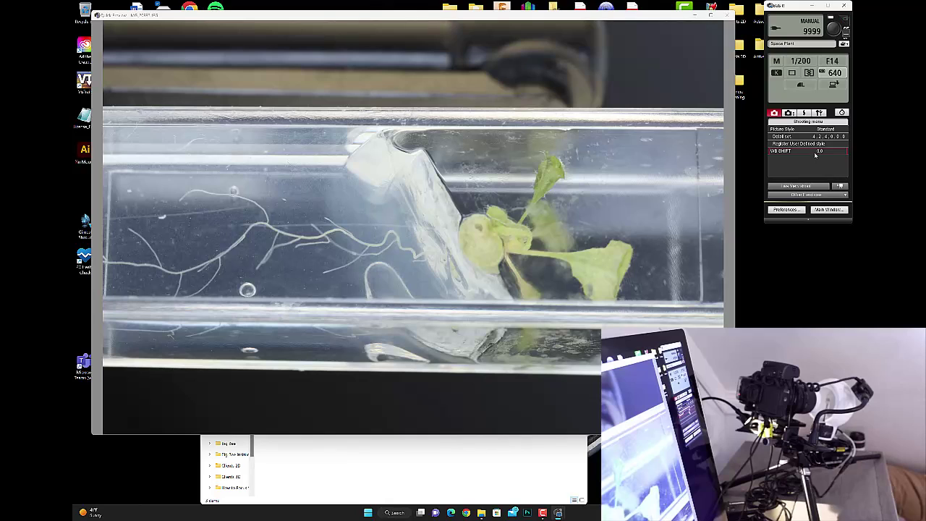
Step: Set the ISO speed to 400 and take a new test photo
click(837, 64)
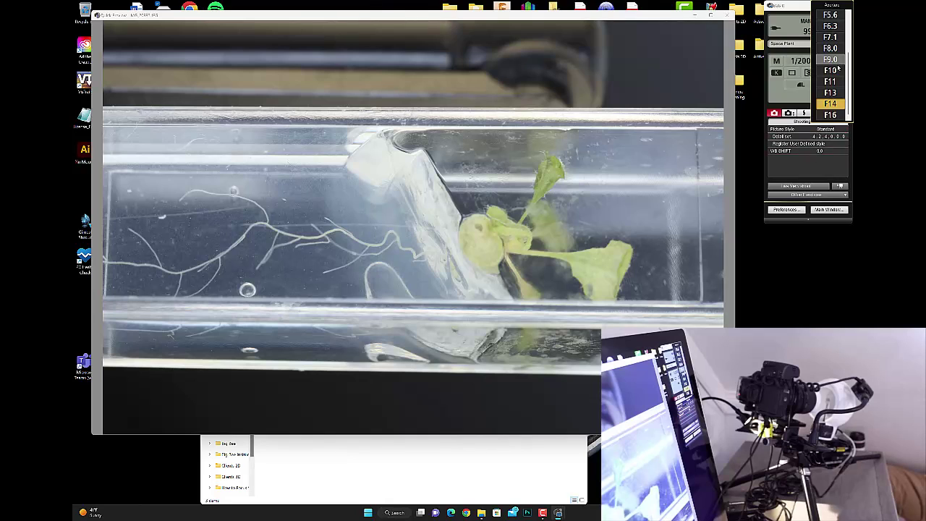
click(833, 48)
click(834, 73)
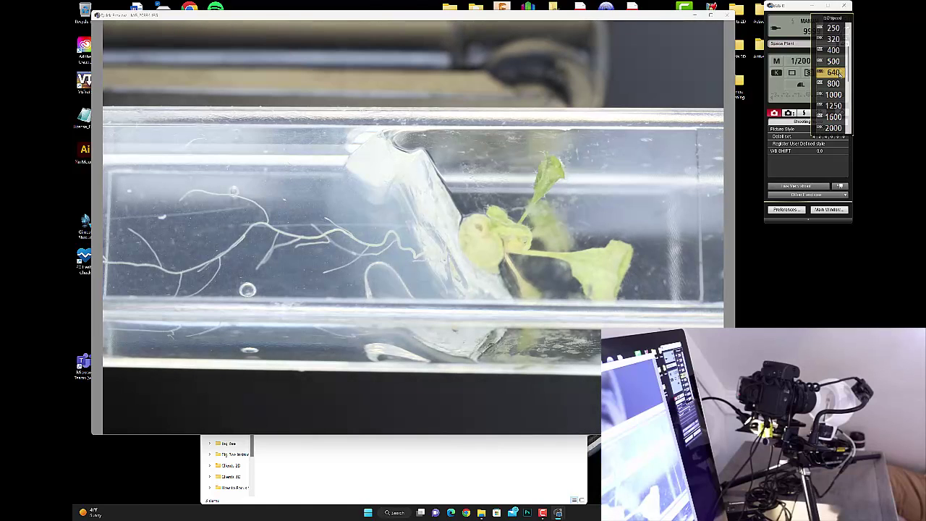
click(833, 50)
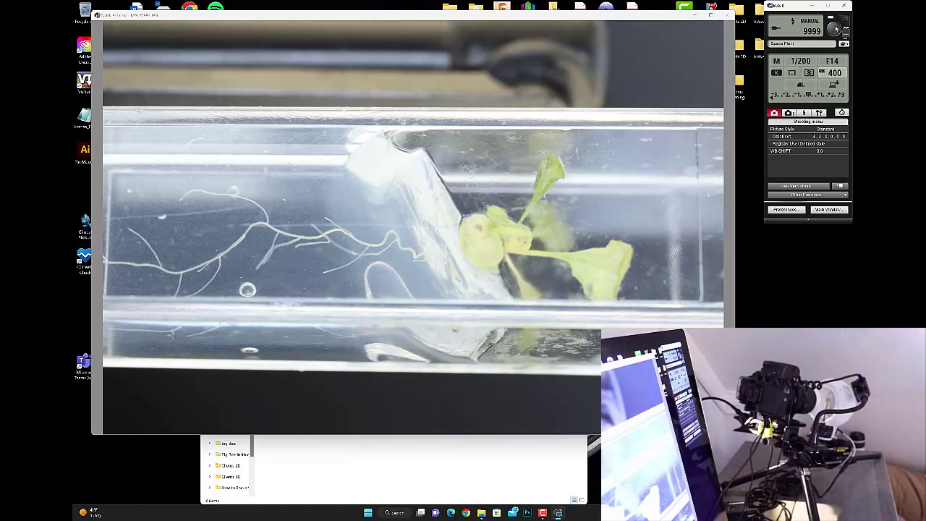
click(834, 29)
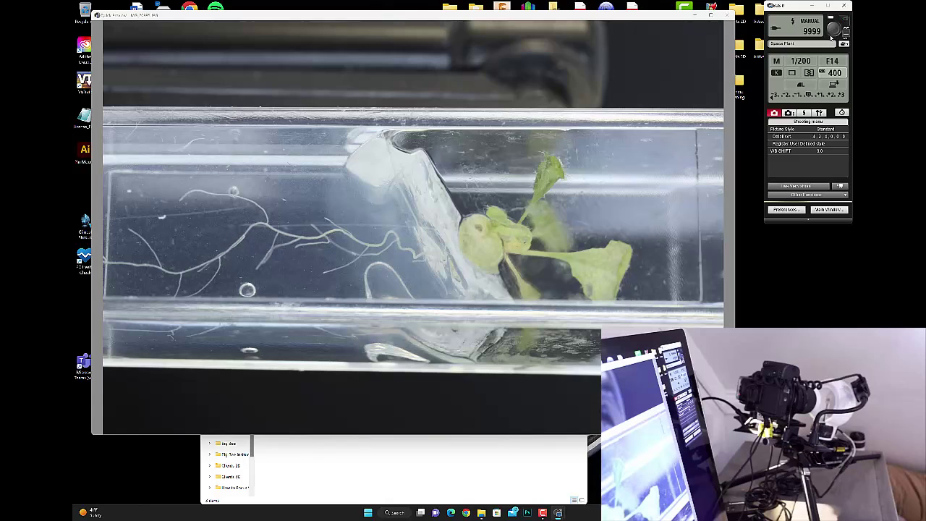
Step: Set the aperture to F16 and take test photos of the specimen
click(834, 73)
click(798, 31)
click(831, 61)
click(832, 115)
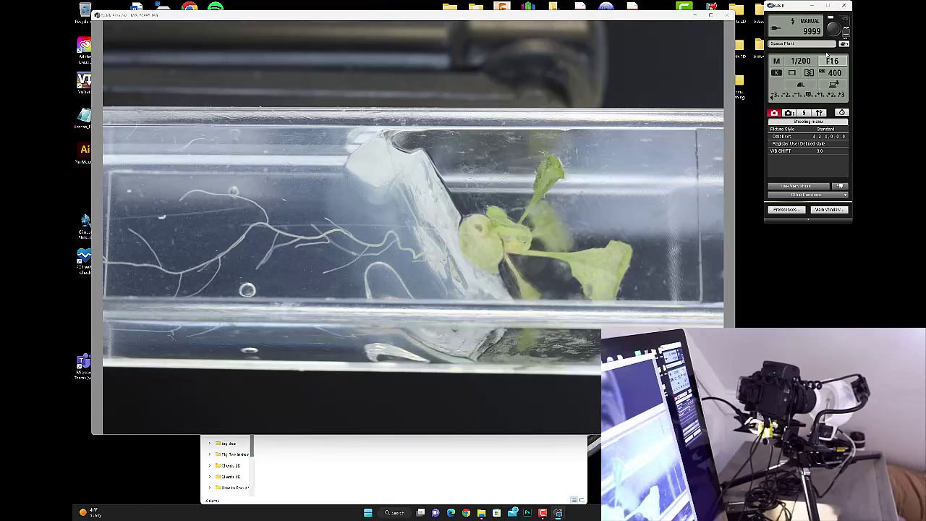
click(833, 30)
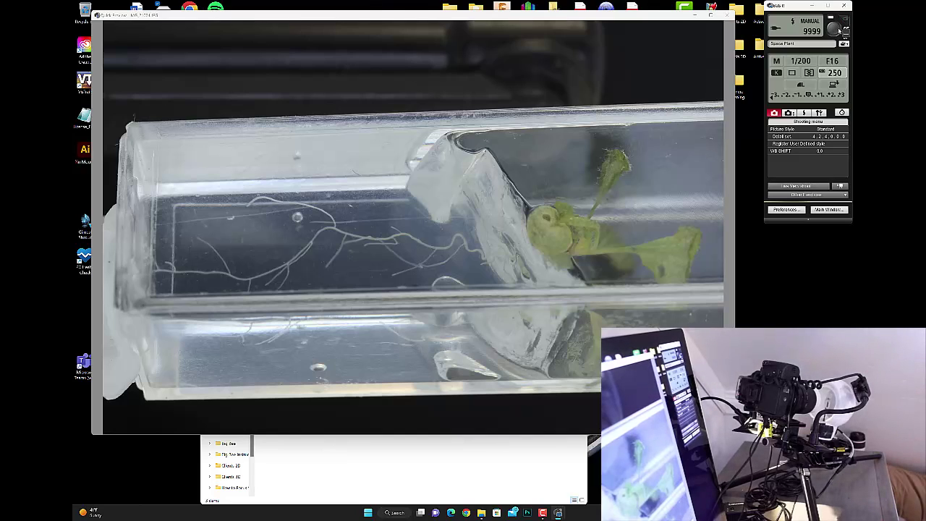
click(834, 30)
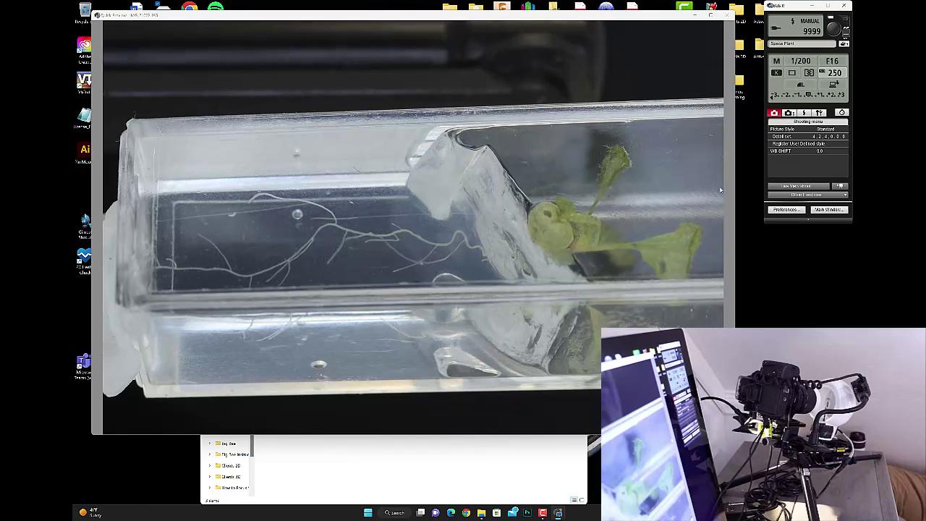
Step: Try an ISO speed of 160, then set it to 200
click(835, 74)
click(833, 49)
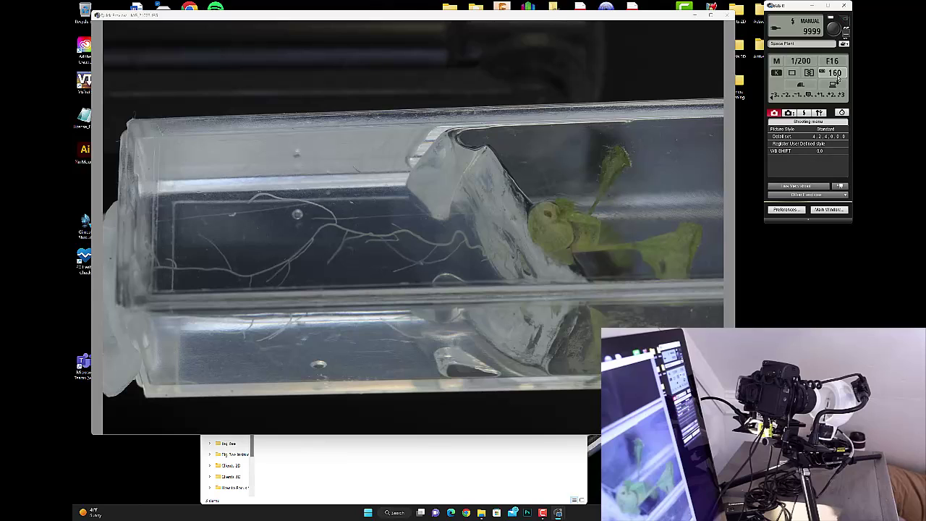
click(837, 78)
click(841, 88)
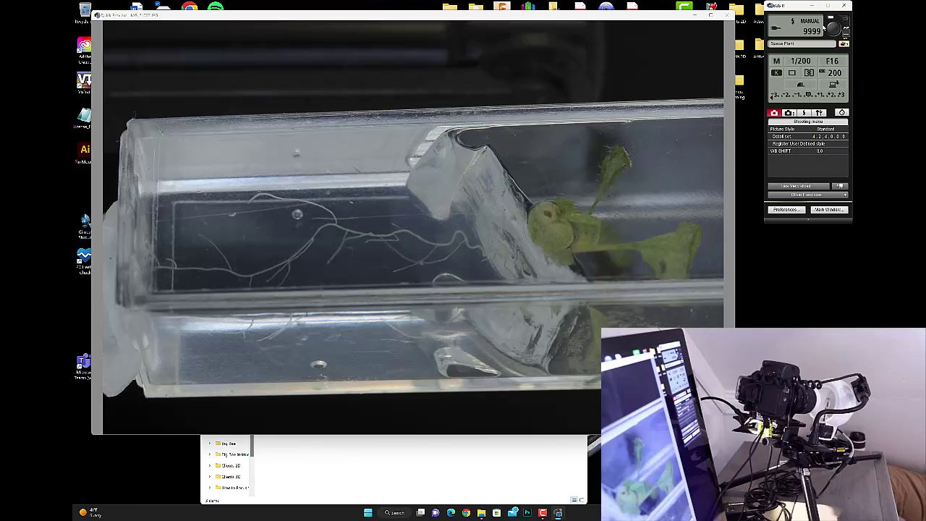
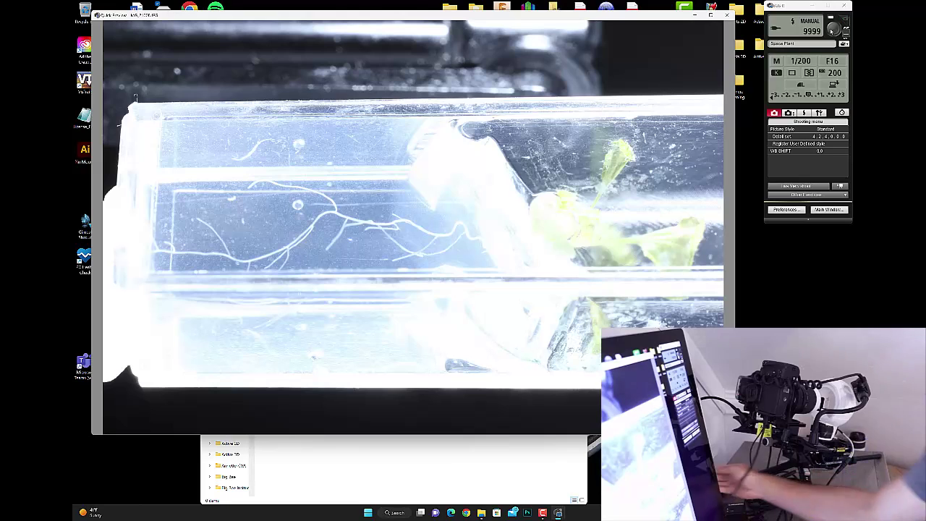
Step: Take three more test photos of the specimen at F16 and ISO 200
click(832, 28)
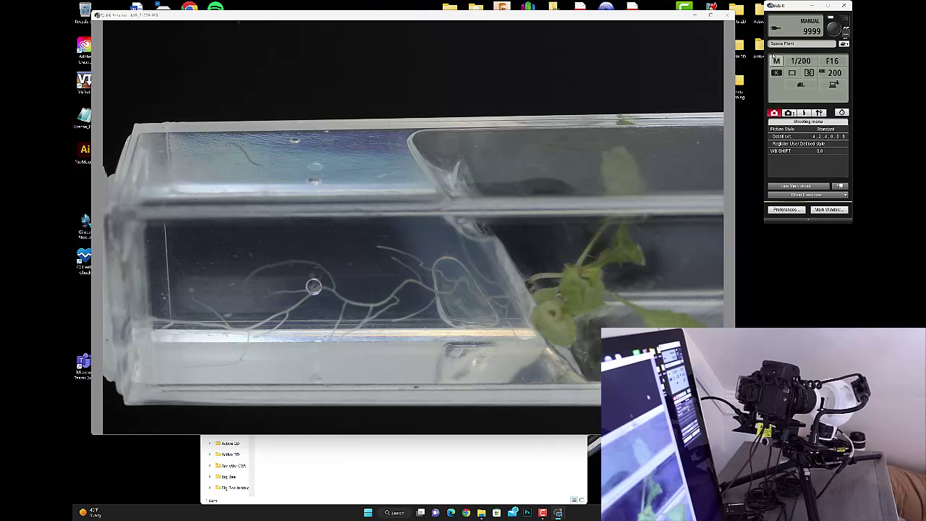
mouse_move(835, 31)
click(836, 32)
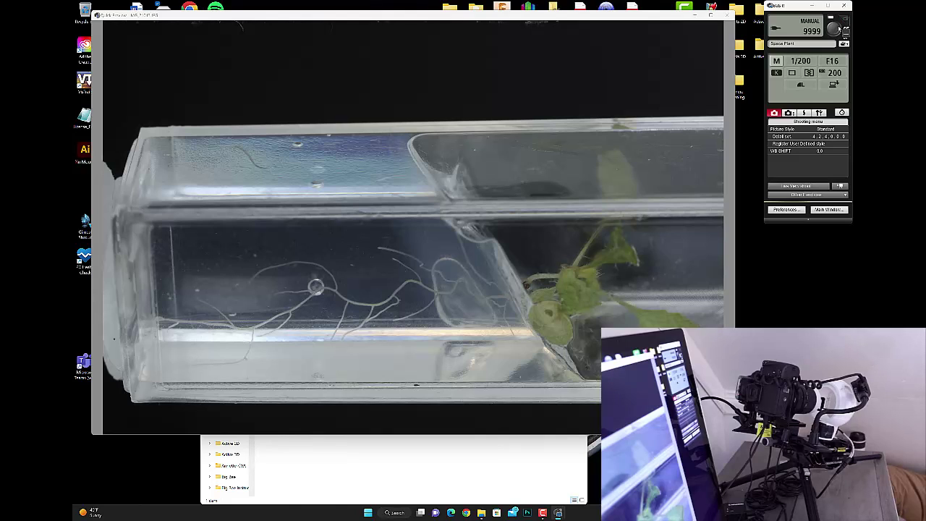
click(837, 29)
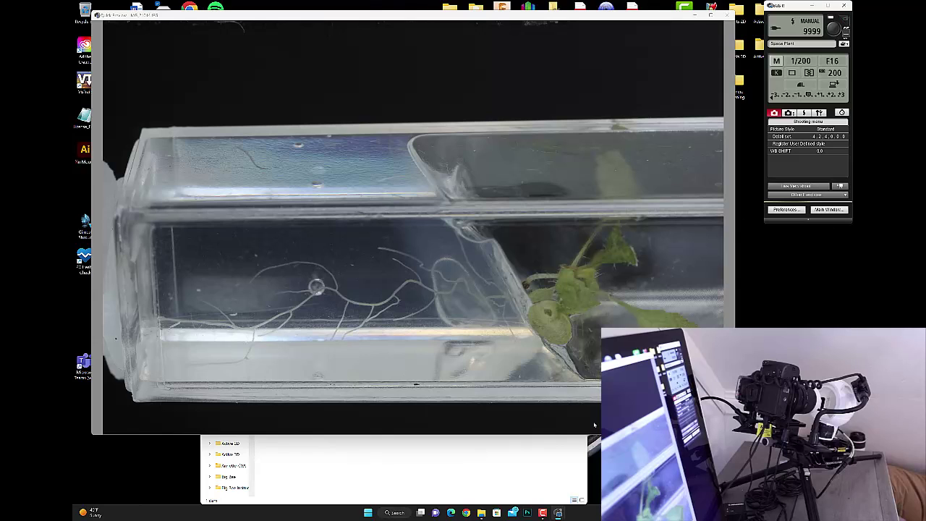
Step: Switch to File Explorer and delete the dated subfolder of test photos inside the Space Plant folder
click(544, 473)
click(294, 100)
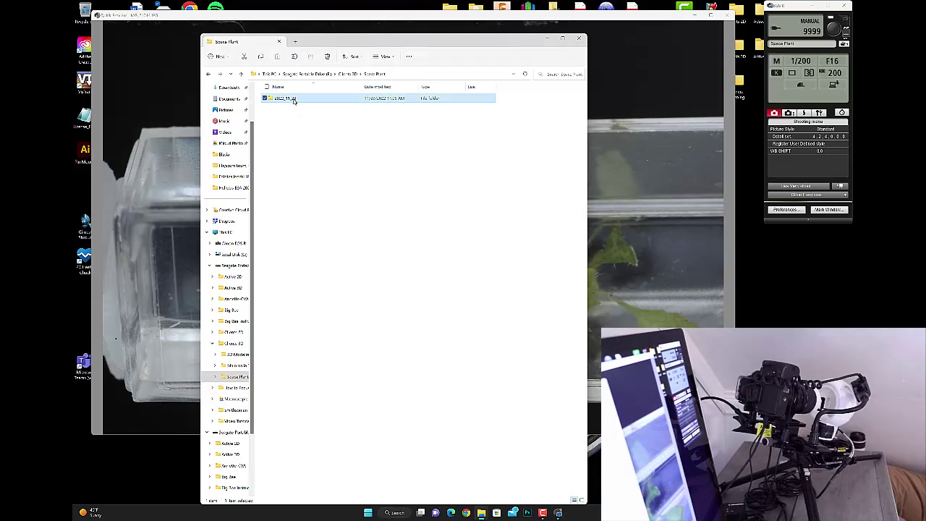
key(Delete)
key(Return)
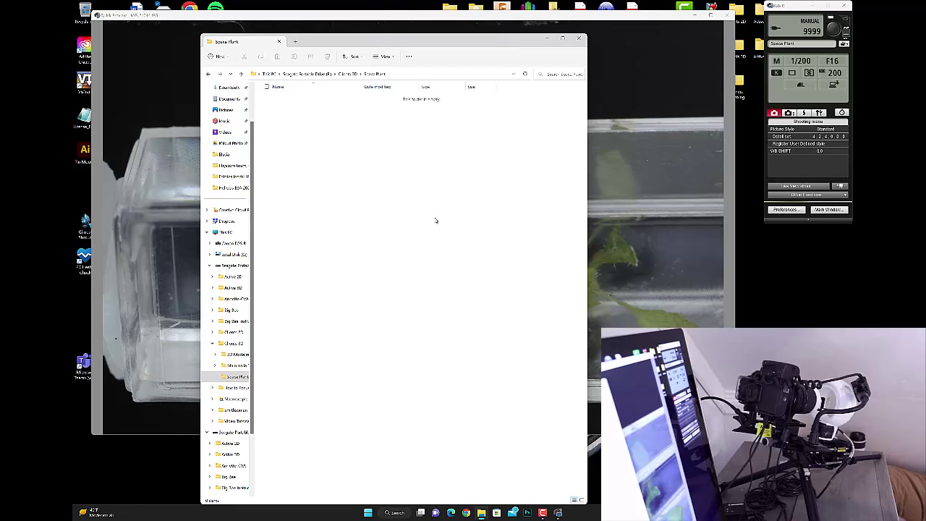
Step: Return to the camera software and start the Remote Live View of the specimen
click(652, 143)
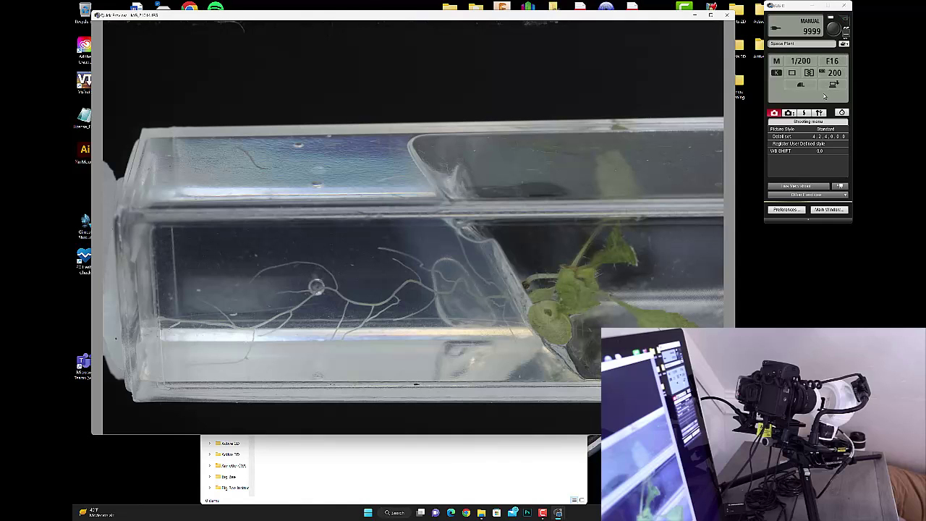
click(785, 186)
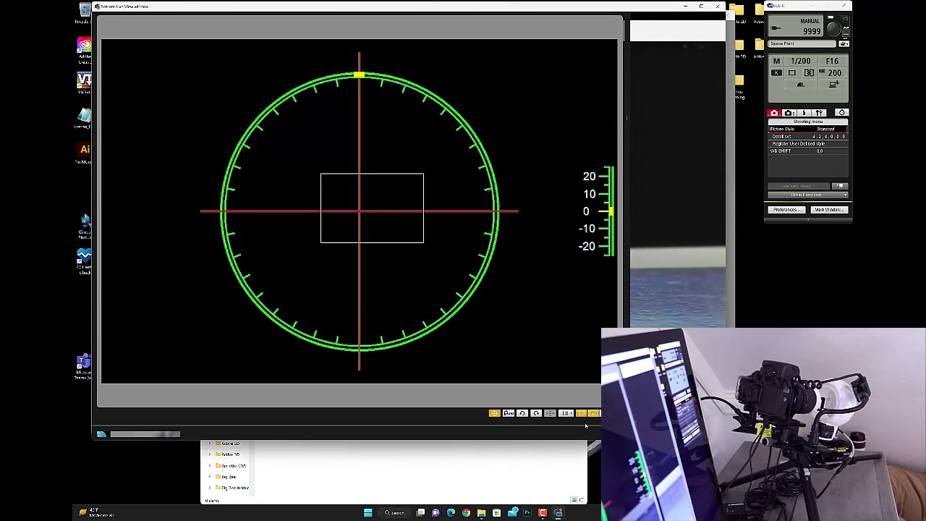
Step: Rotate the Remote Live View image to portrait orientation and close the live view window
click(522, 413)
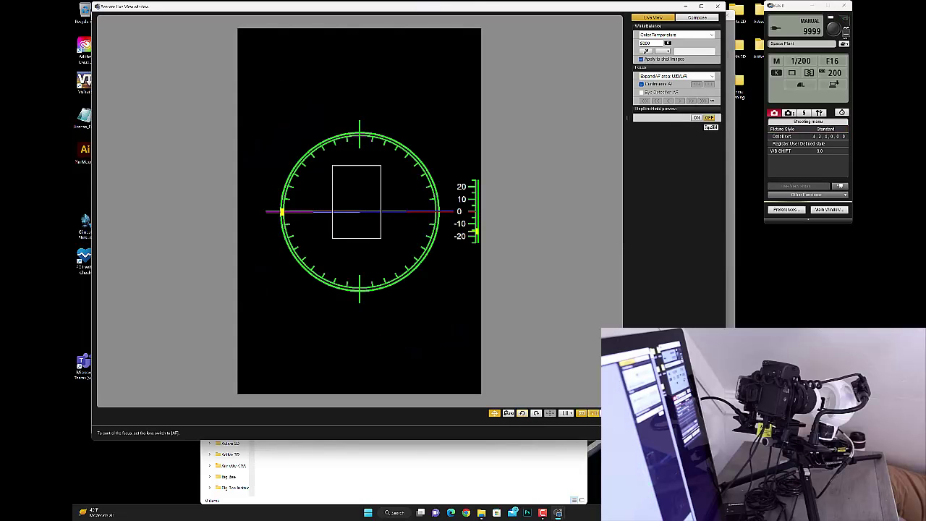
click(700, 432)
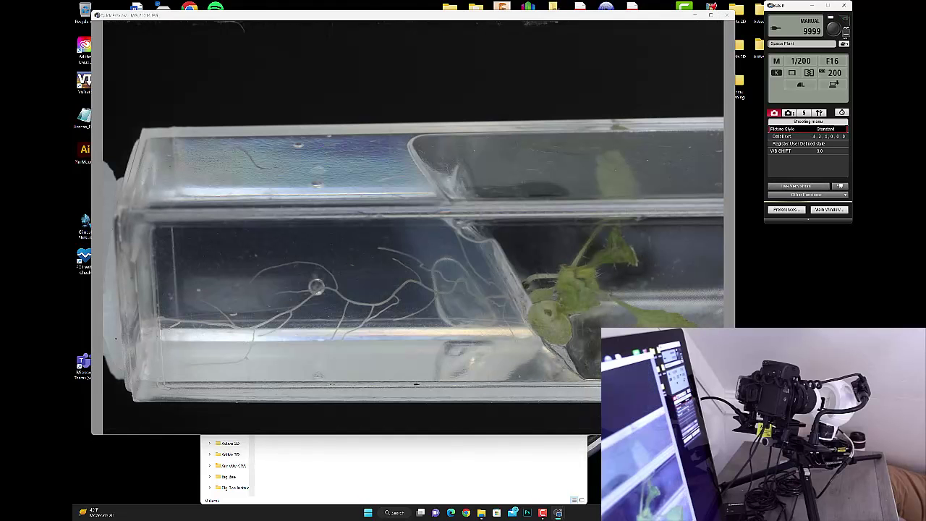
Step: Move the Space Plant folder window aside in File Explorer and return to the photo preview
click(548, 456)
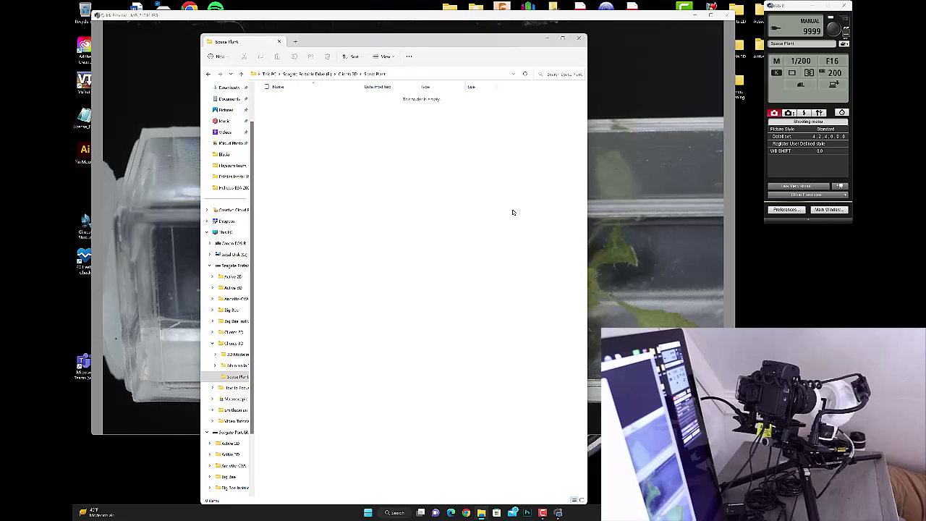
drag(352, 42, 600, 31)
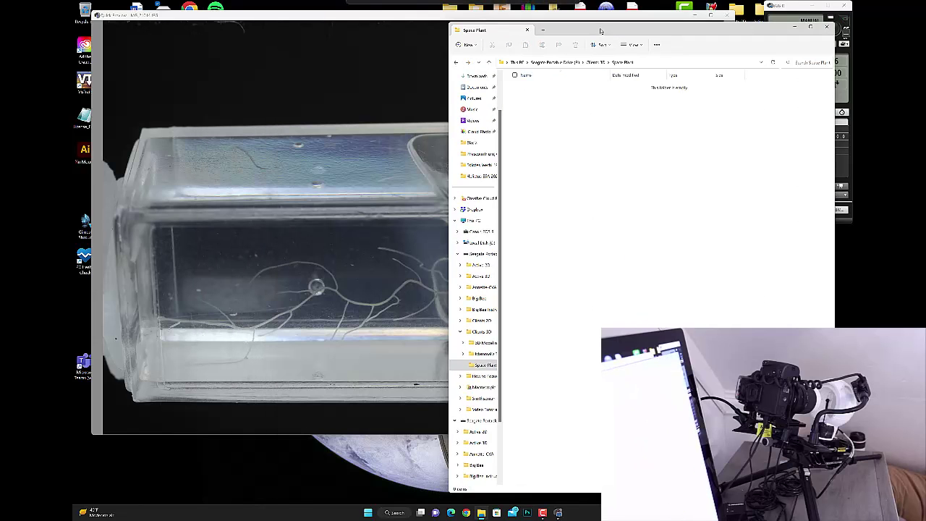
click(425, 16)
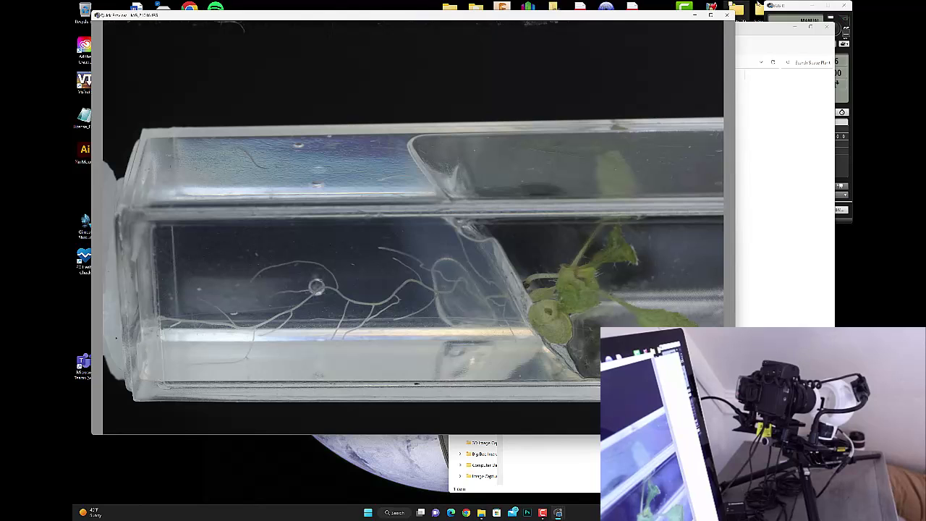
Step: Take further test photos of the specimen from the camera control window at F16 and ISO 200
click(839, 30)
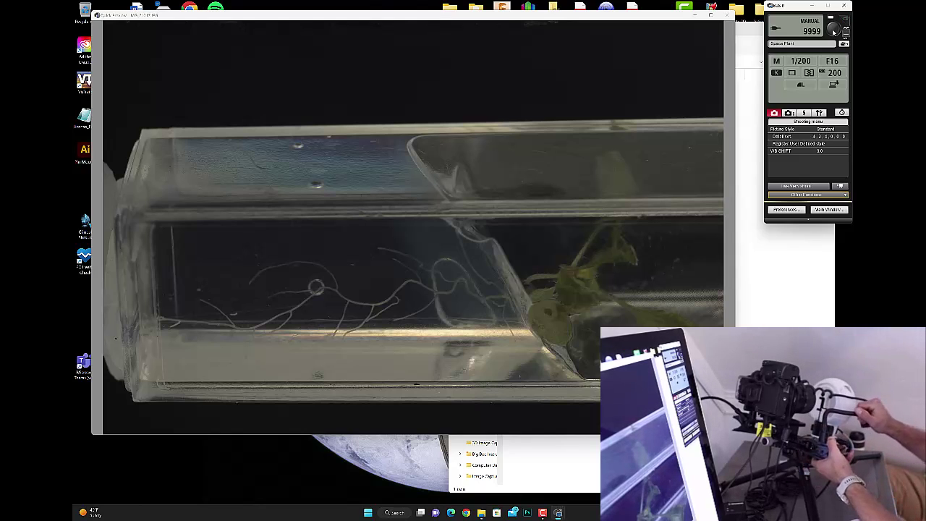
click(833, 32)
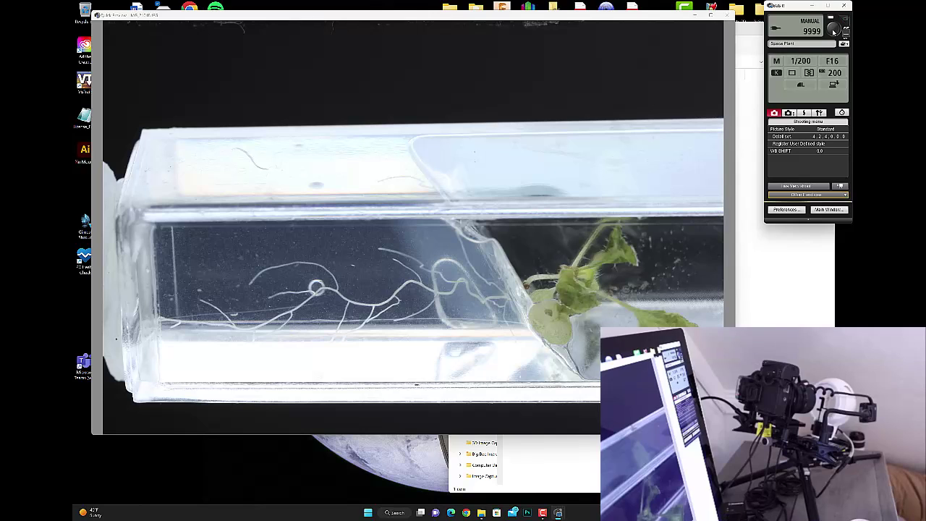
click(834, 31)
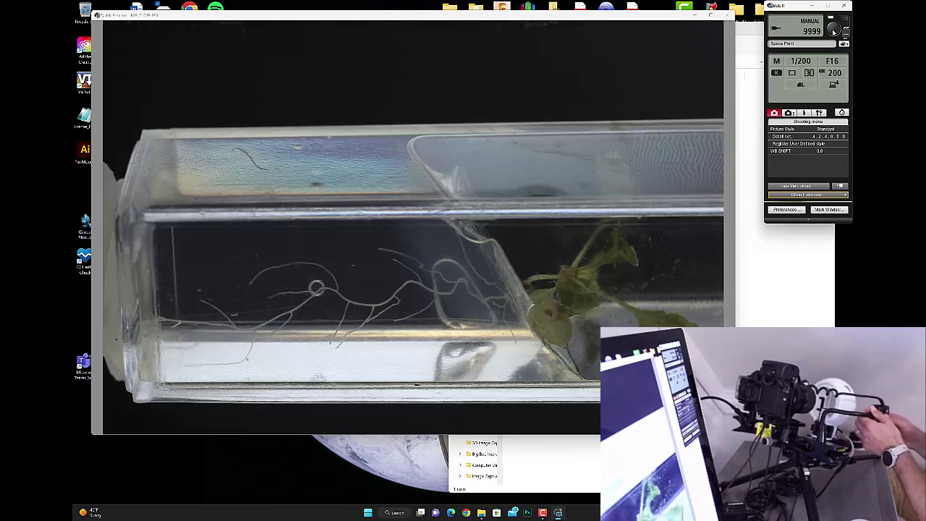
click(833, 30)
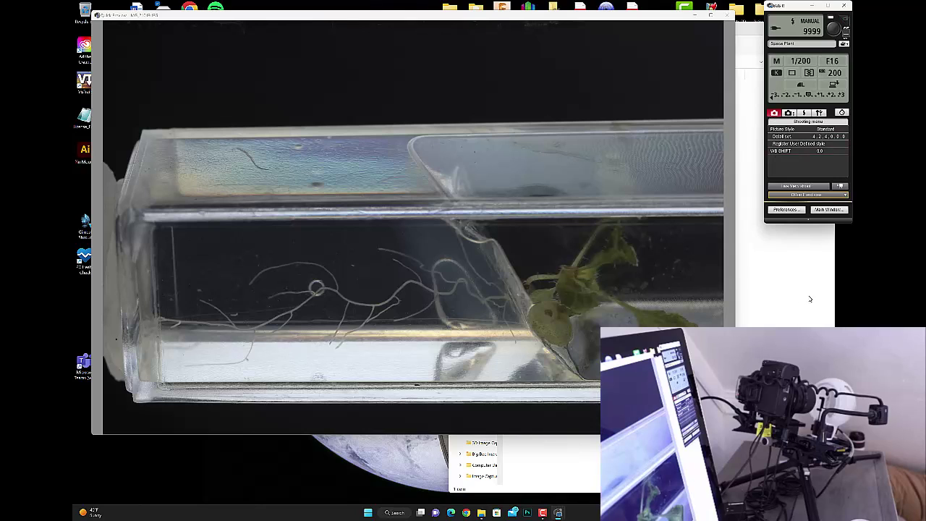
Step: Delete the dated subfolder of test photos inside the Space Plant folder and return to the photo preview
click(810, 299)
click(535, 87)
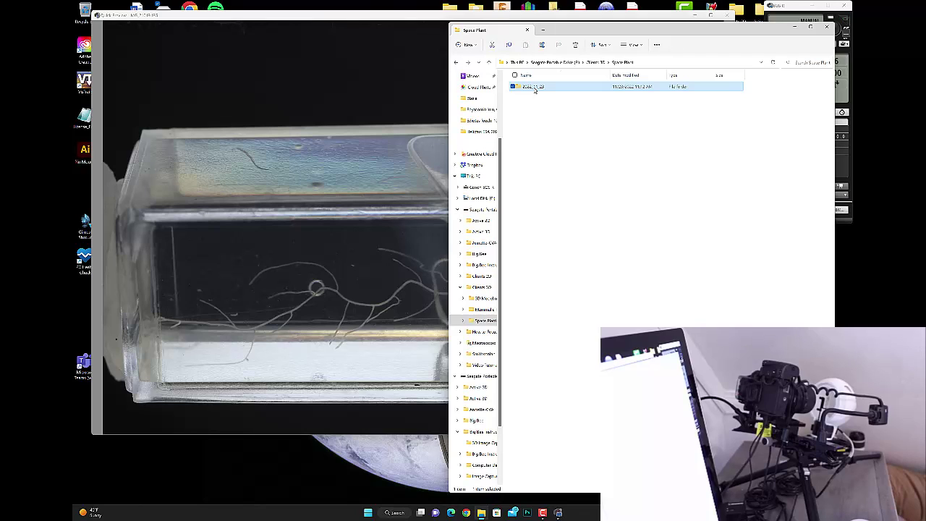
key(Delete)
click(488, 274)
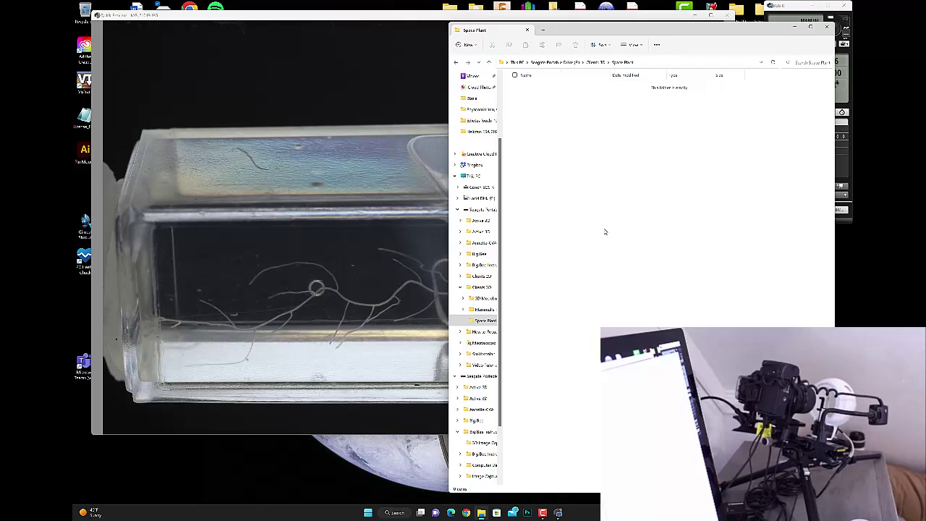
click(336, 16)
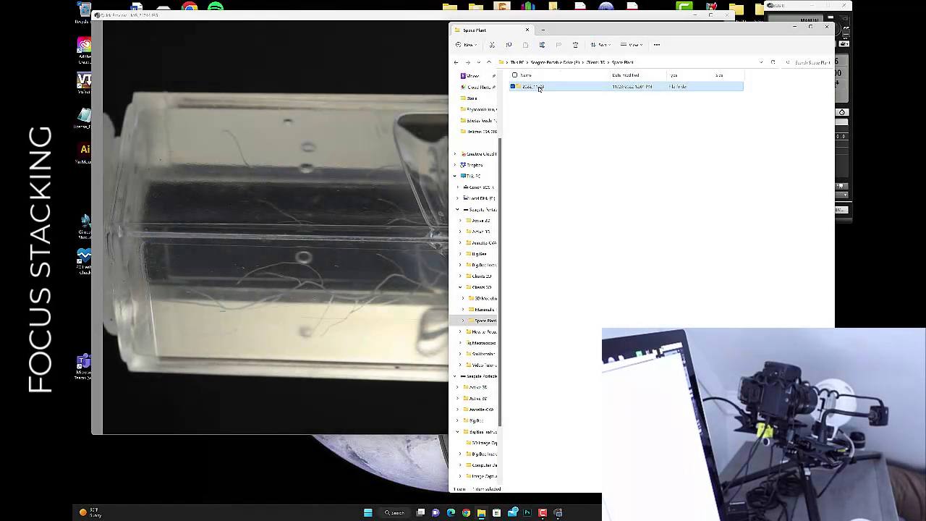
Step: Rename the dated capture folder in Space Plant as 2022_11_23 F16
click(540, 87)
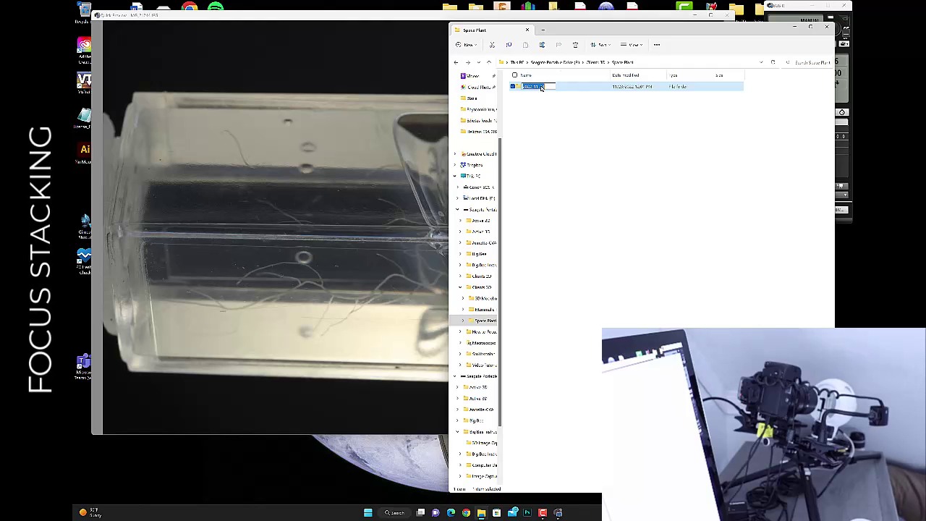
click(553, 86)
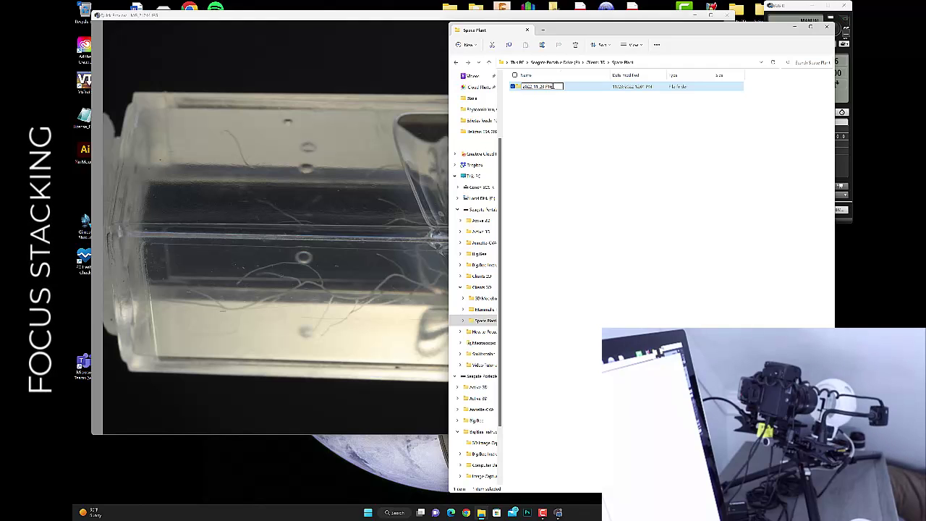
key(Return)
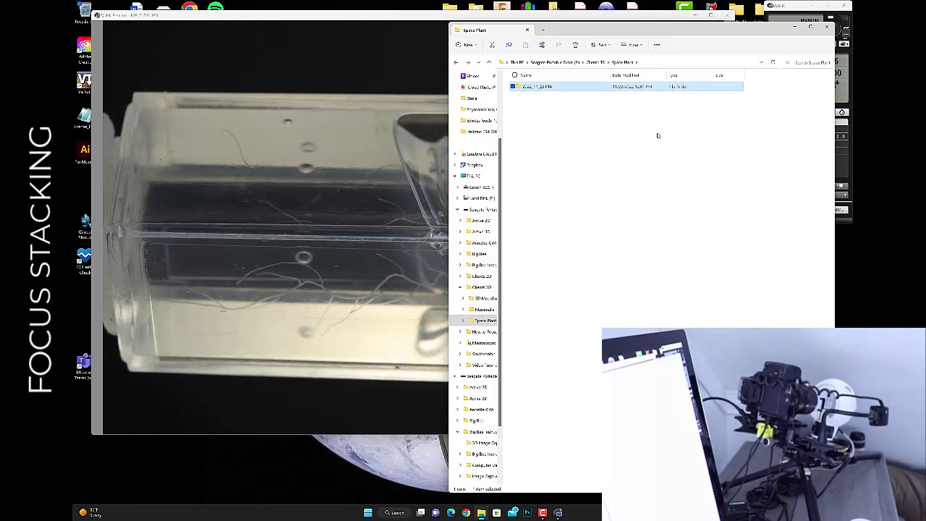
click(657, 135)
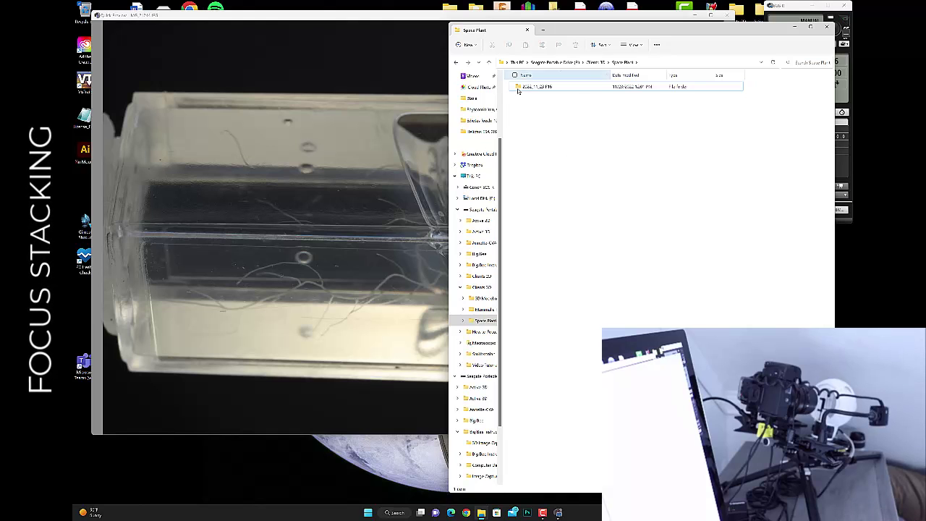
Step: Move the folder window clear of the camera controls and set the aperture to F8.0 and the ISO speed to 100
drag(745, 36, 729, 139)
click(824, 11)
click(831, 61)
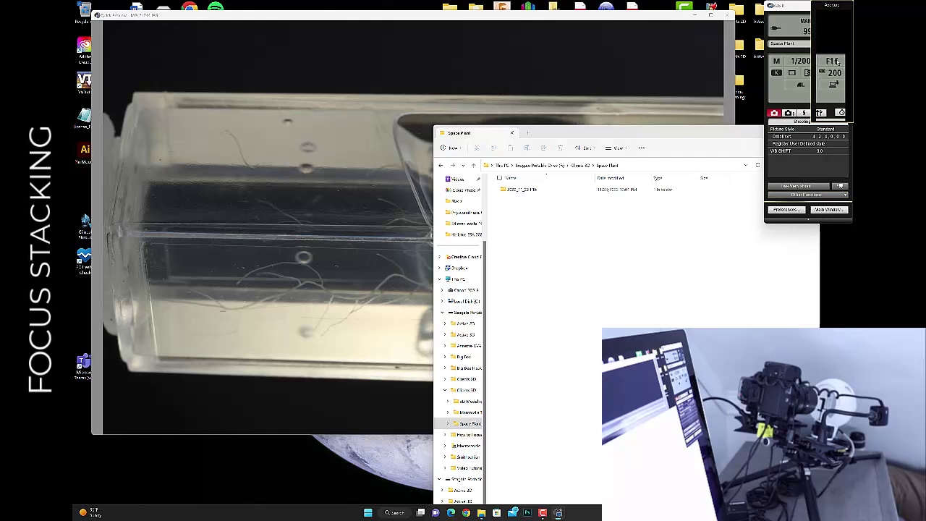
click(839, 58)
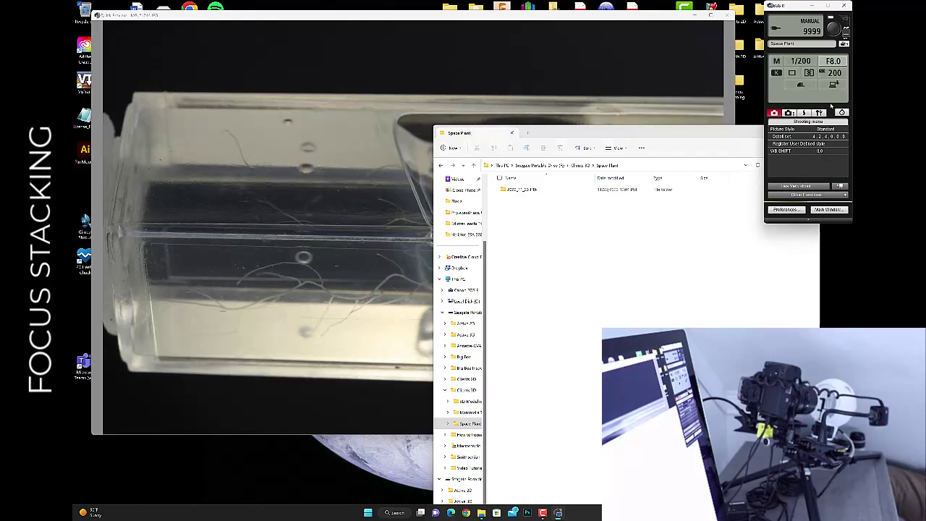
click(715, 77)
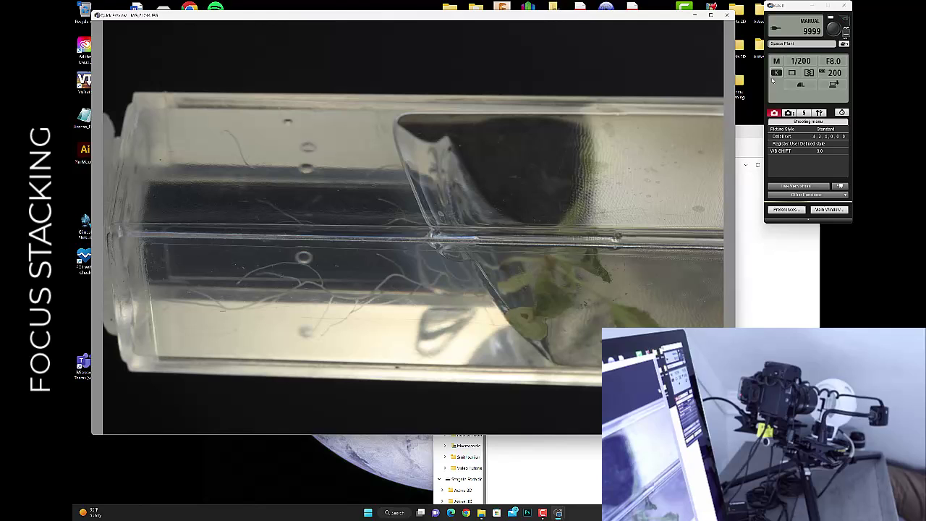
click(830, 73)
click(837, 44)
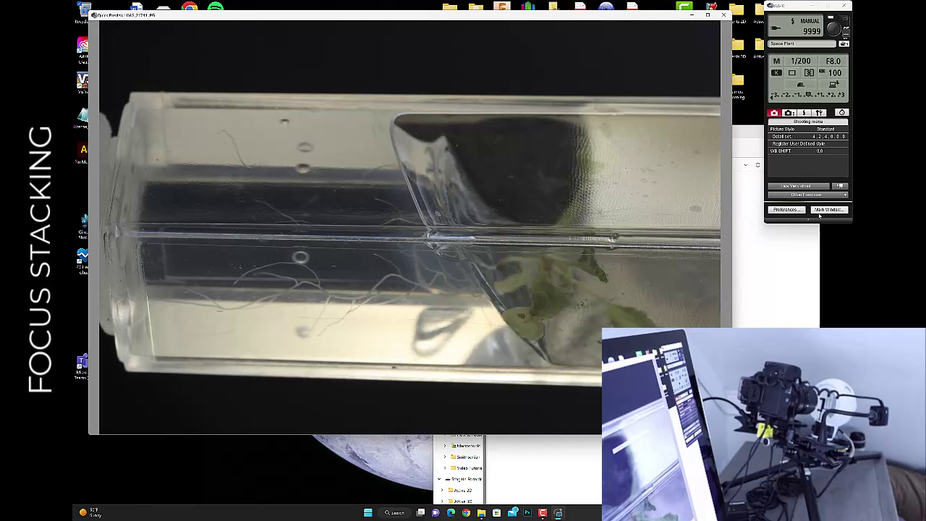
Step: Take two test photos at F8.0 and ISO 100, checking the Space Plant folder for the capture subfolder
click(816, 290)
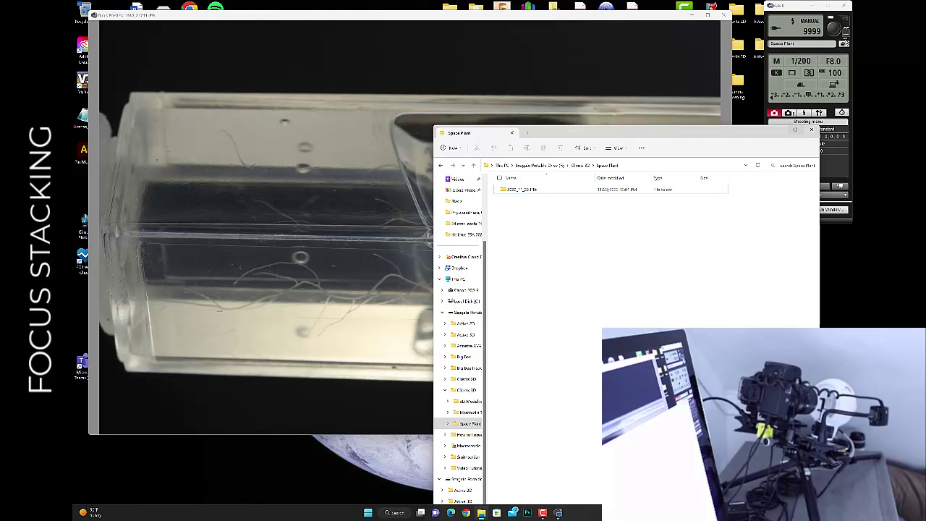
click(835, 32)
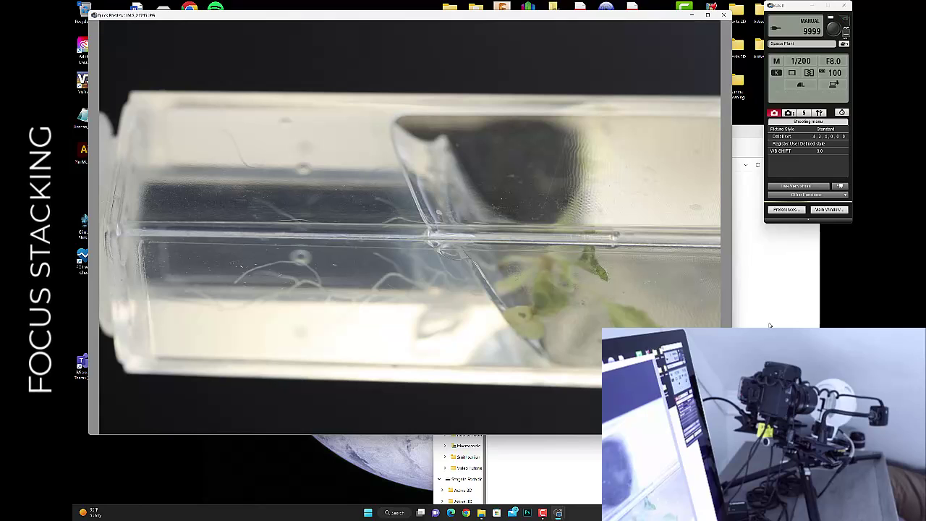
click(774, 306)
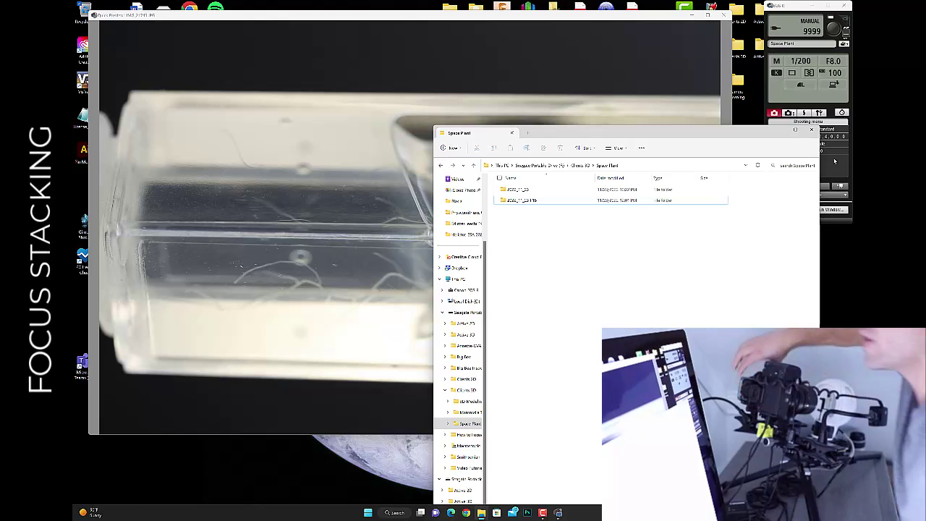
click(833, 29)
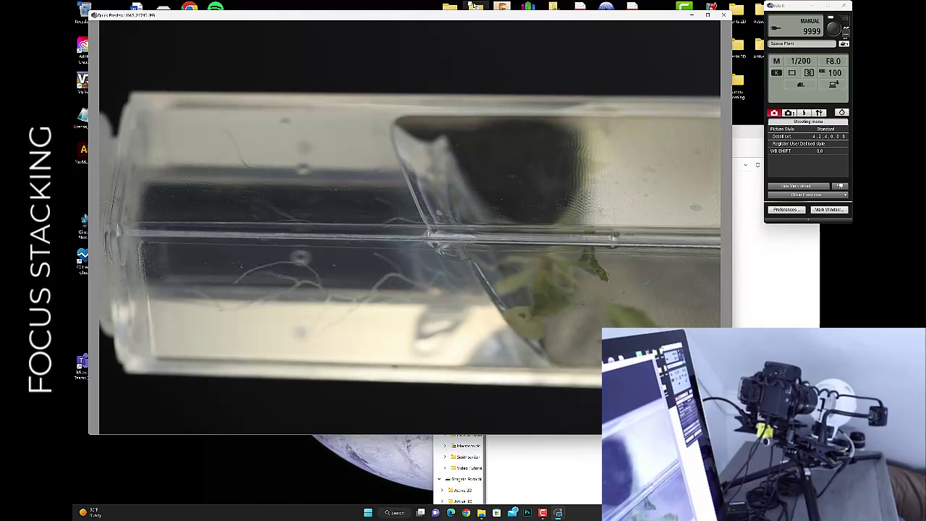
Step: Move the photo preview and Space Plant folder windows down to uncover the desktop folders
drag(472, 19, 456, 113)
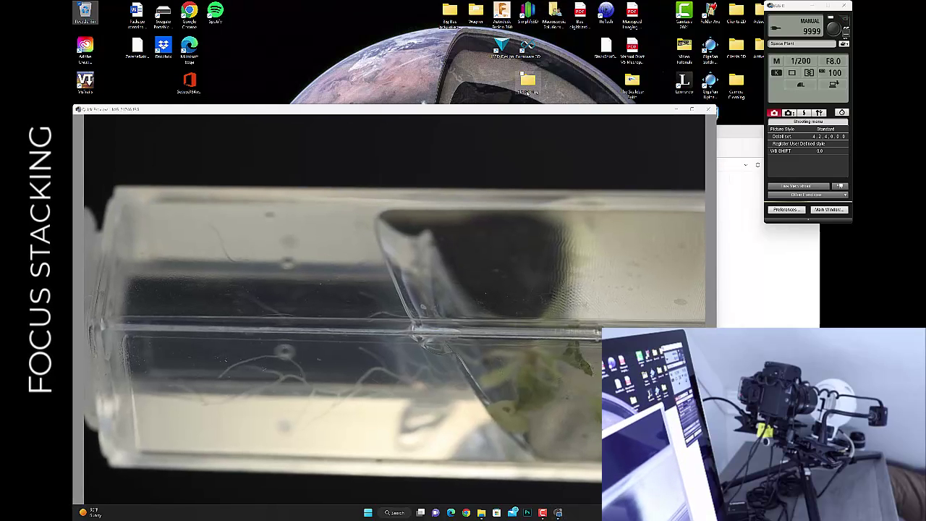
click(592, 84)
drag(552, 110, 525, 134)
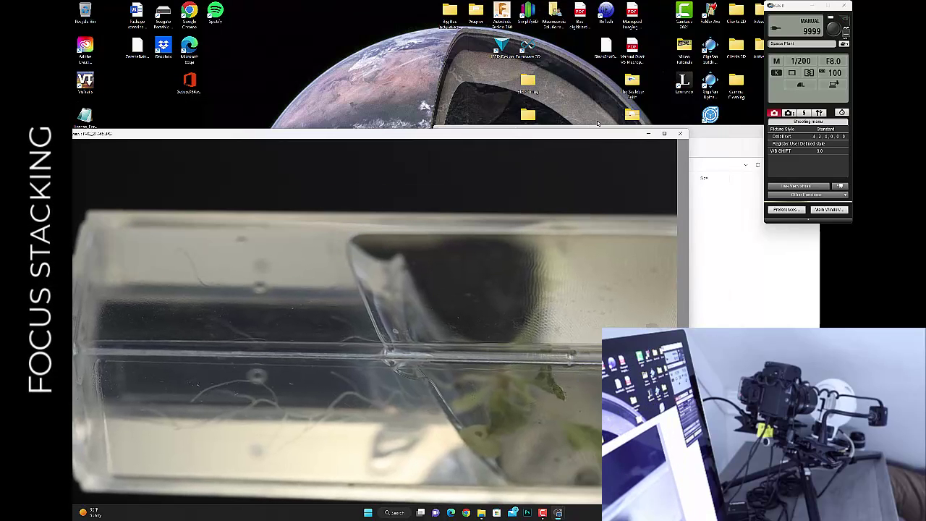
drag(614, 128, 612, 135)
drag(402, 135, 396, 194)
drag(549, 136, 557, 249)
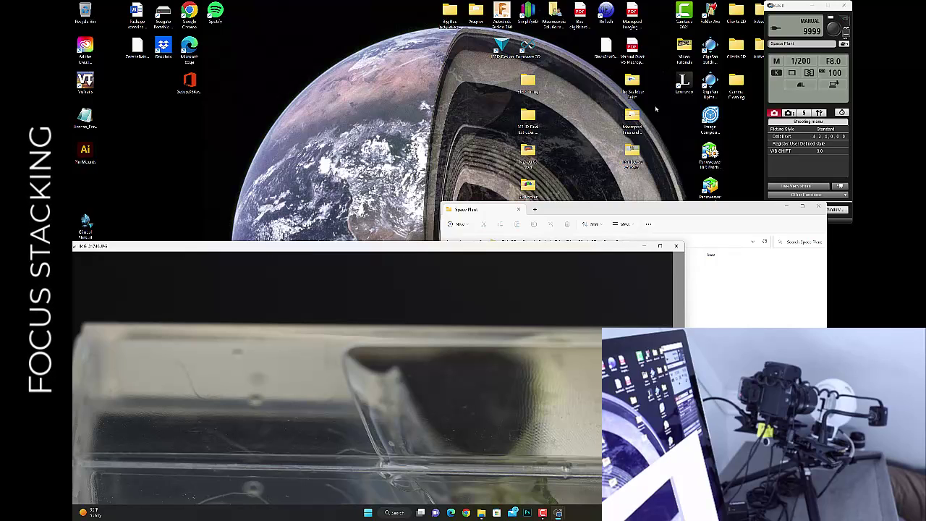
Step: Open the pinned specimen workflow PDF from the Macropod files' Workflow Documents folder and examine the page 18 camera settings tables
double_click(633, 123)
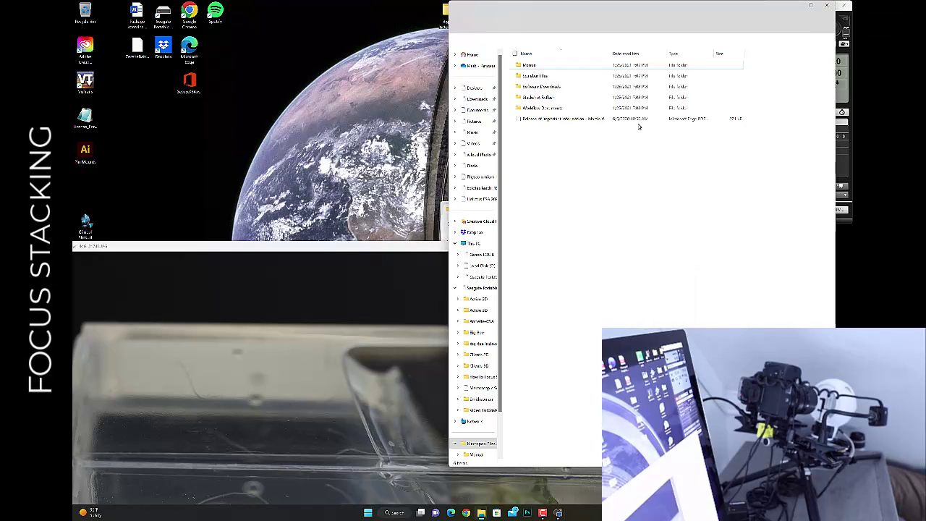
double_click(542, 108)
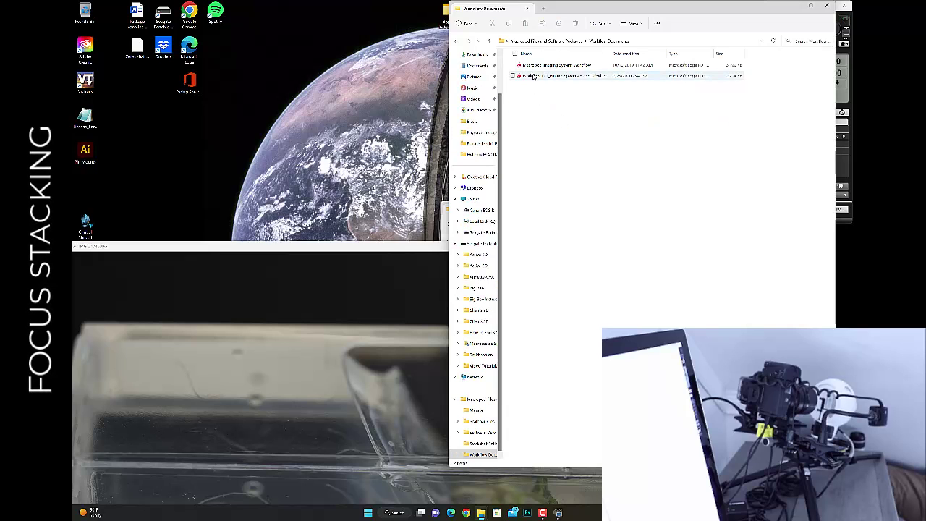
click(532, 76)
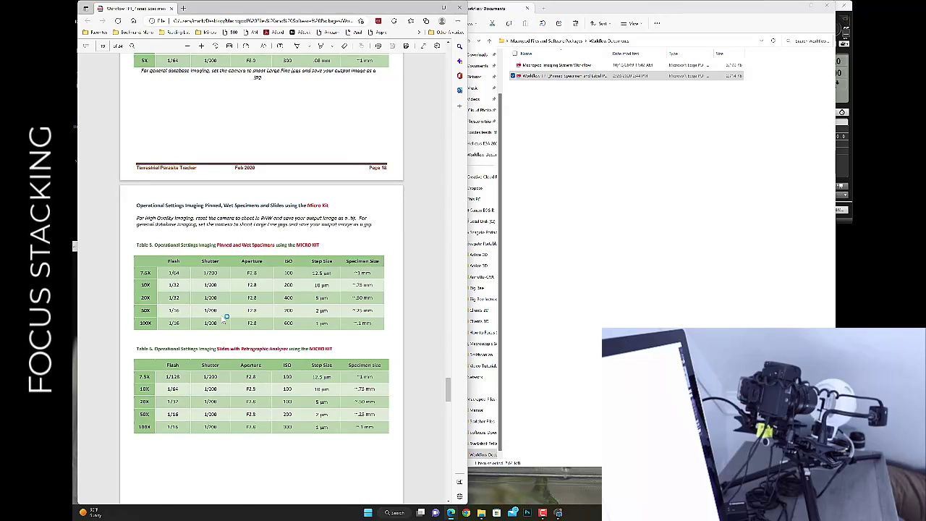
scroll(318, 345, up, 4)
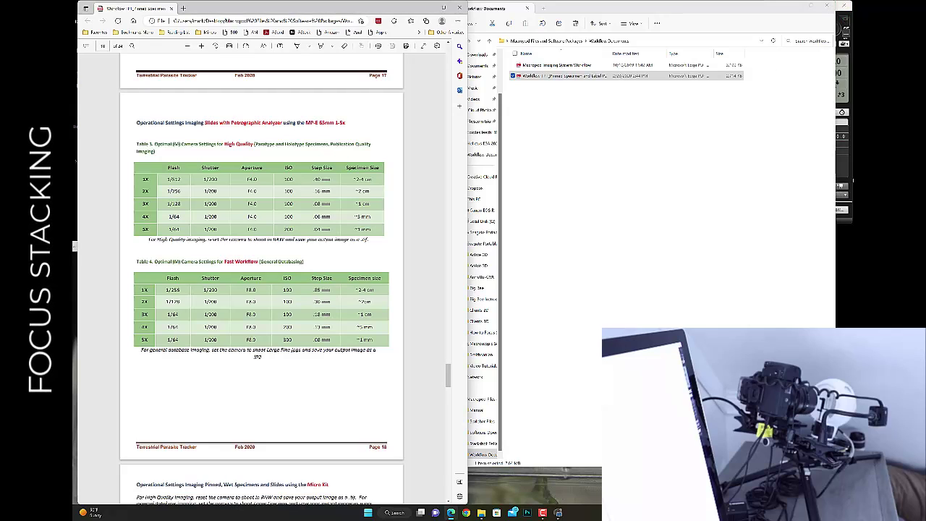
Step: Start the Remote Live View to check the specimen's focus, close it and return to the Workflow Documents folder
click(851, 182)
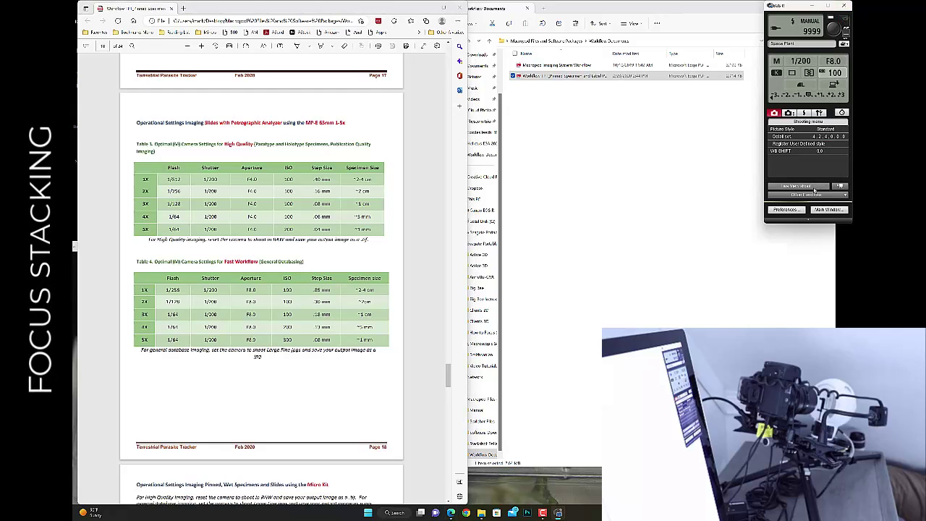
click(812, 186)
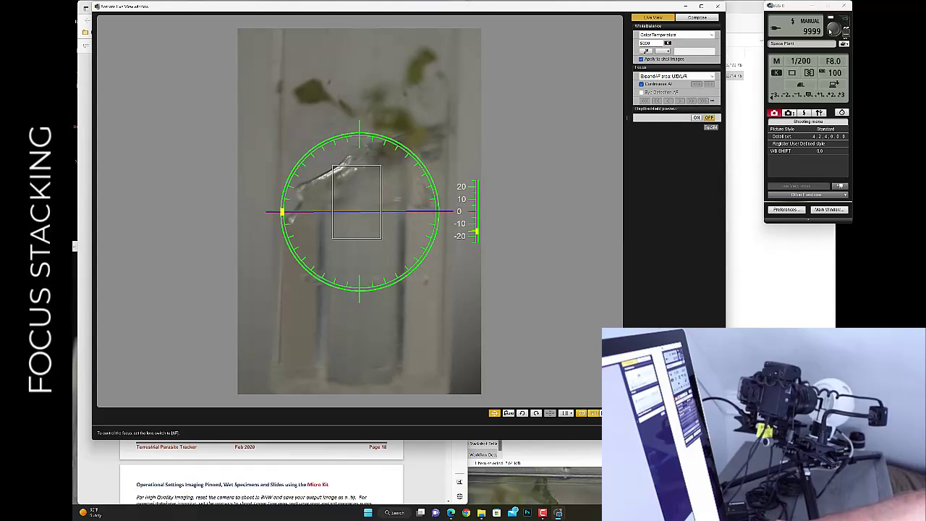
click(830, 31)
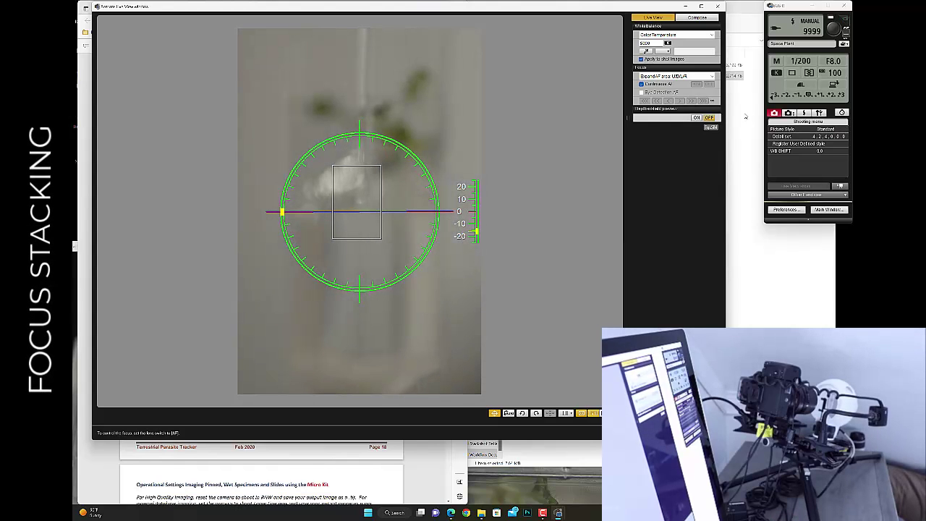
click(718, 7)
click(617, 295)
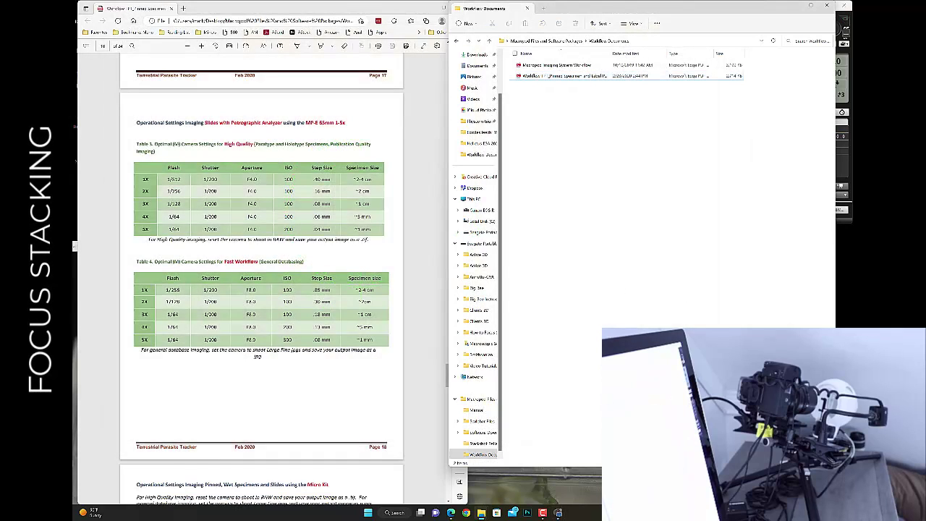
Step: Delete the test capture subfolder from the Space Plant folder, leaving the F16 folder in place
click(528, 266)
key(Delete)
key(Return)
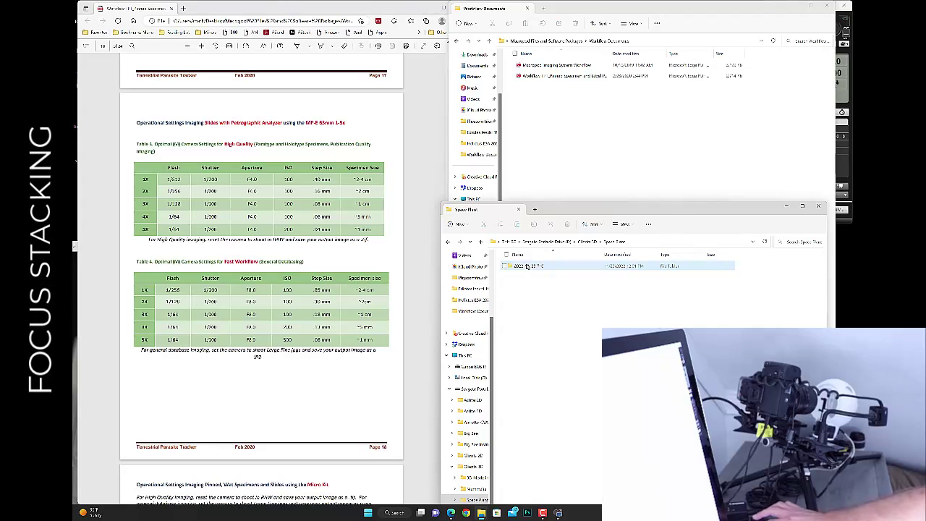
Step: Switch to EOS Utility and open its Quick Preview window
click(849, 219)
click(838, 194)
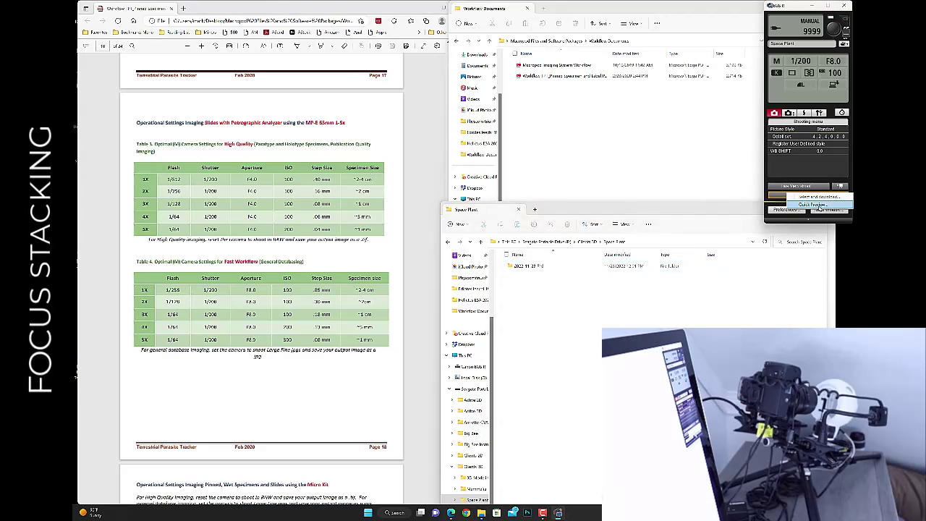
click(813, 205)
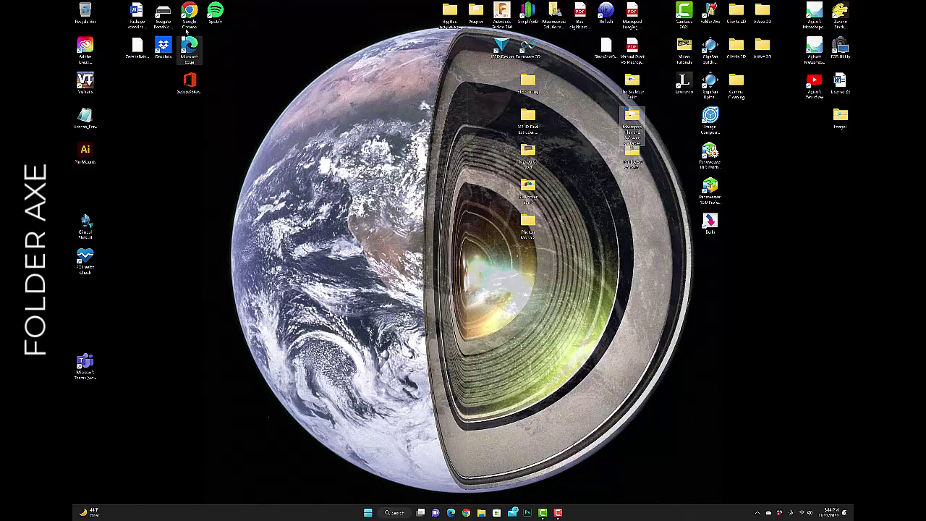
Step: Open the Space Plant folder inside Clients 3D on the Seagate Portable Drive
click(165, 12)
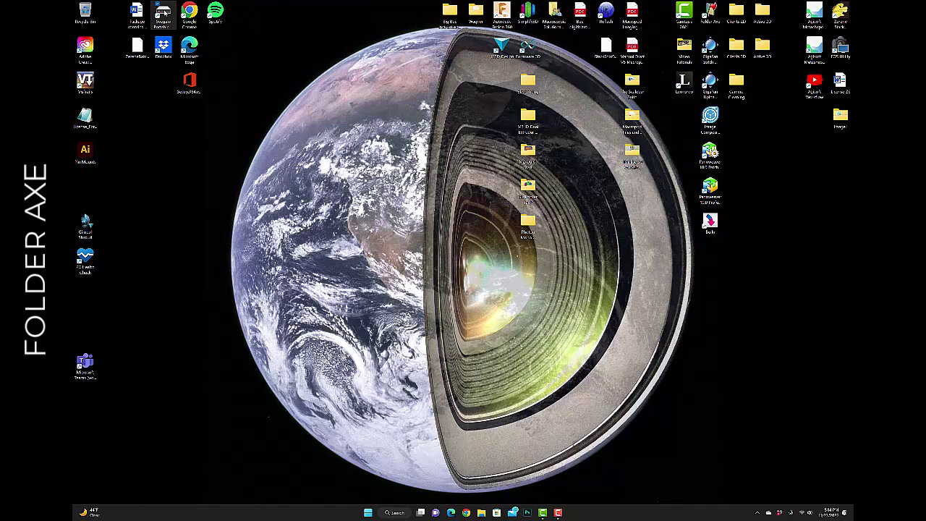
double_click(165, 11)
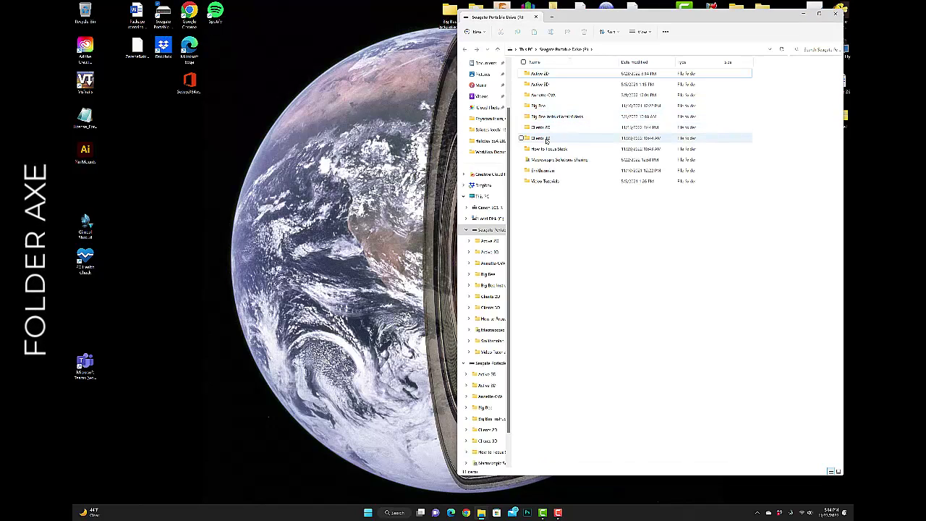
double_click(545, 138)
click(545, 75)
double_click(545, 75)
drag(585, 17, 492, 21)
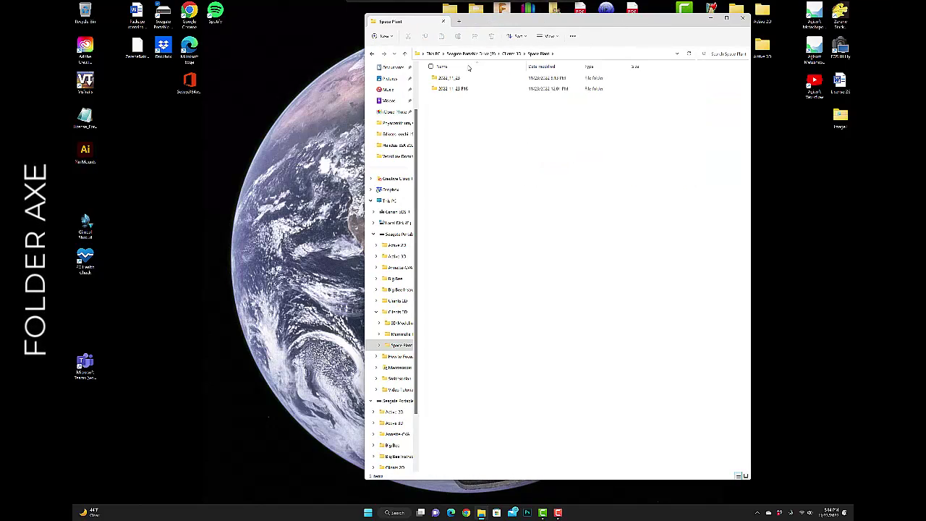
Step: Rename the 2022_11_23 capture folder as 2022_11_23_1x_Stacks
click(460, 78)
click(460, 78)
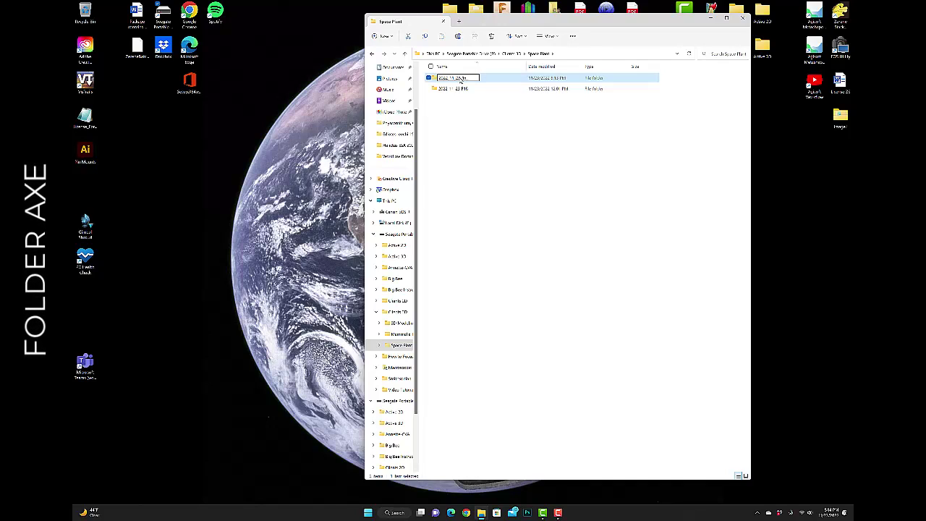
key(Return)
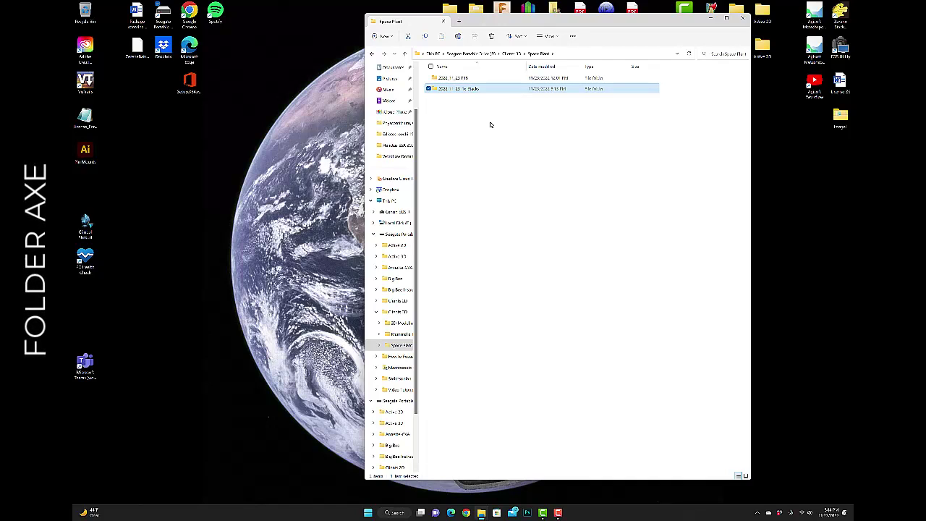
Step: Open the 2022_11_23_1x_Stacks folder and select the first two image sequences in turn to count the photos per stack
double_click(450, 89)
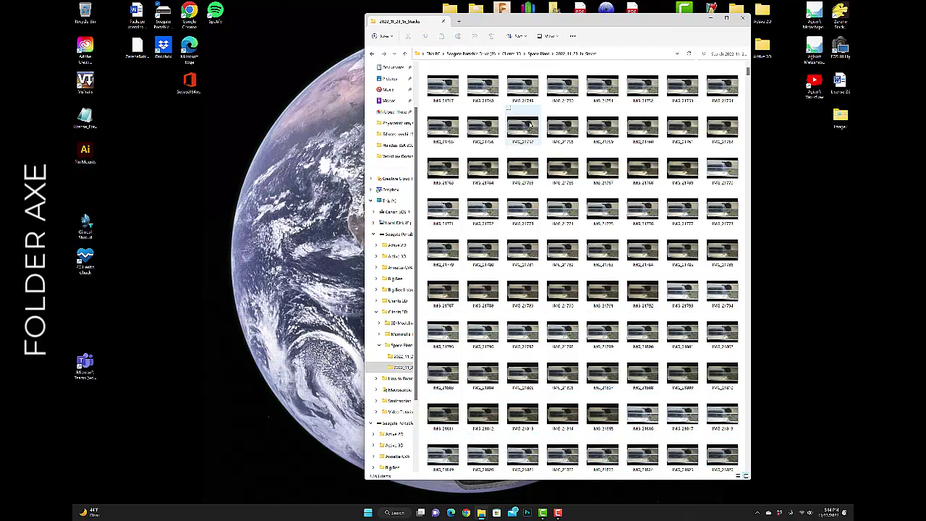
click(452, 96)
shift+click(719, 90)
drag(718, 91, 711, 92)
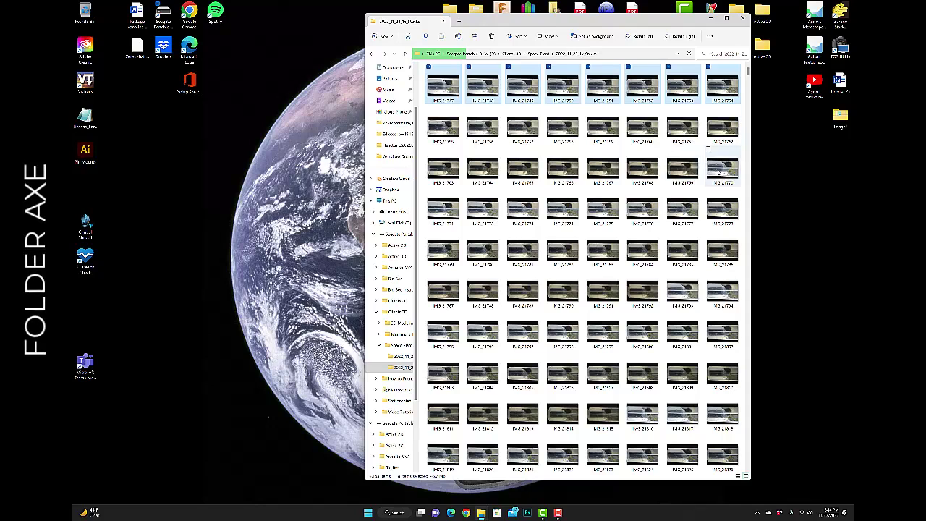
shift+click(692, 176)
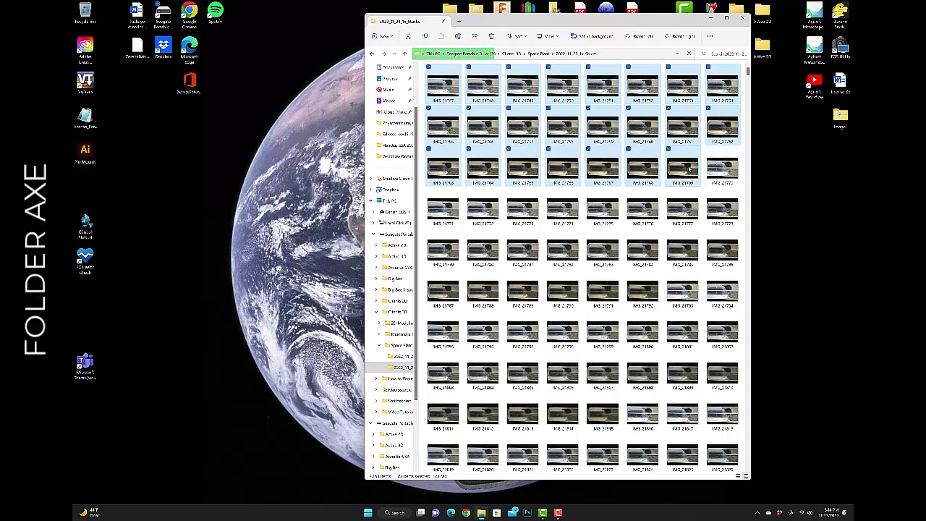
click(725, 177)
shift+click(643, 289)
drag(643, 289, 655, 289)
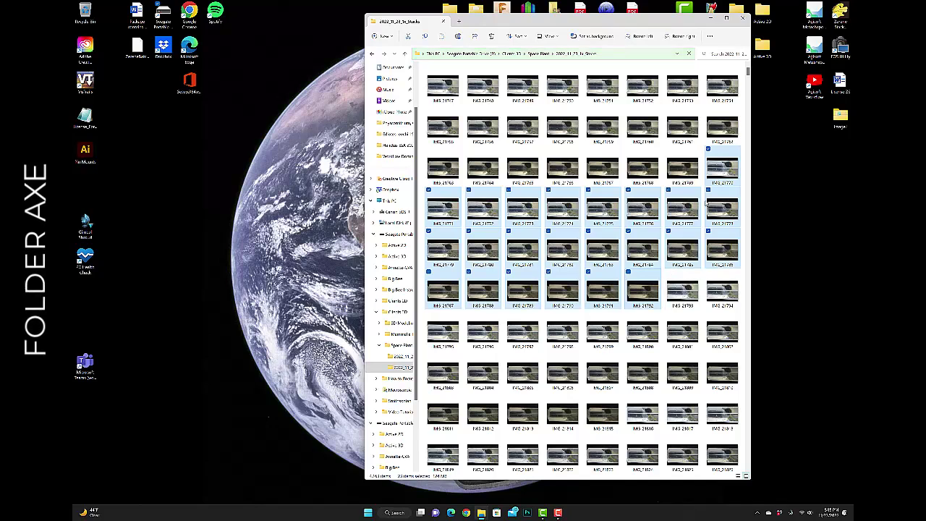
Step: Launch Folder Axe and choose the 2022_11_23_1x_Stacks folder in Space Plant as the folder to split
drag(587, 22, 533, 16)
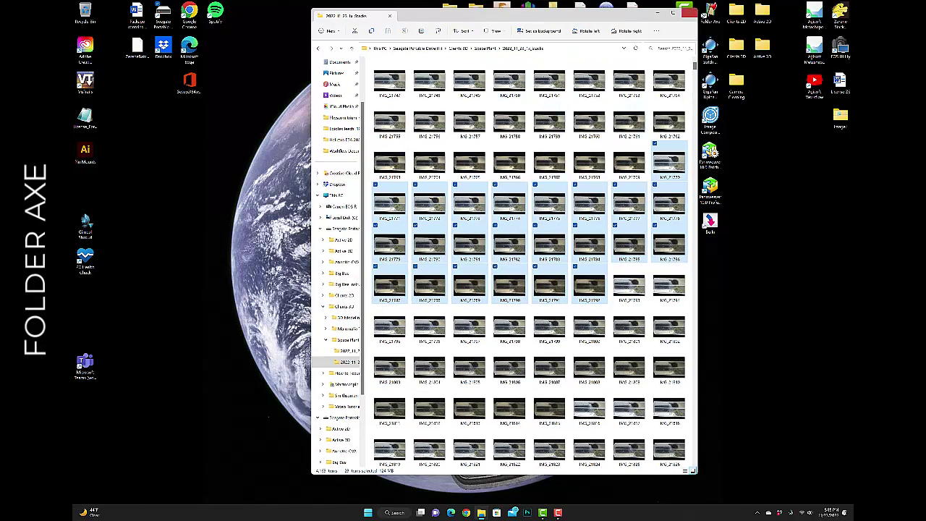
click(711, 11)
double_click(711, 10)
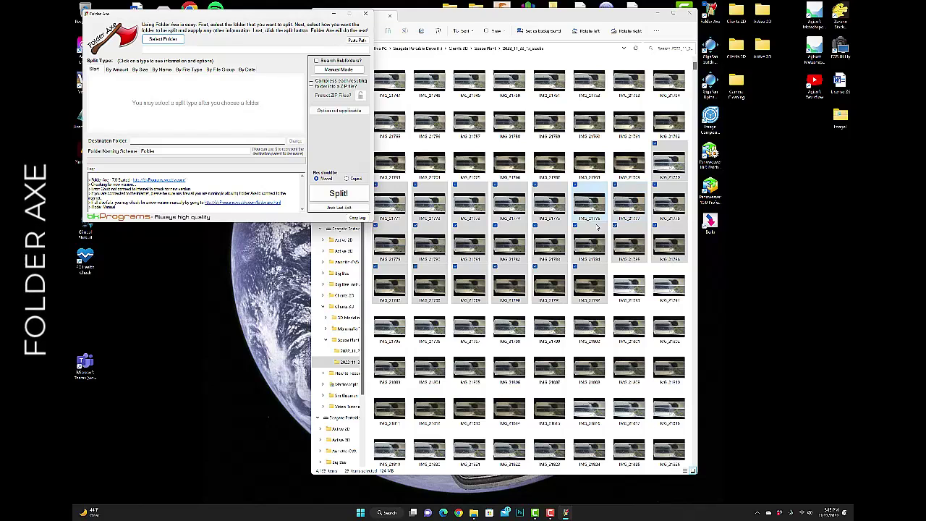
click(178, 39)
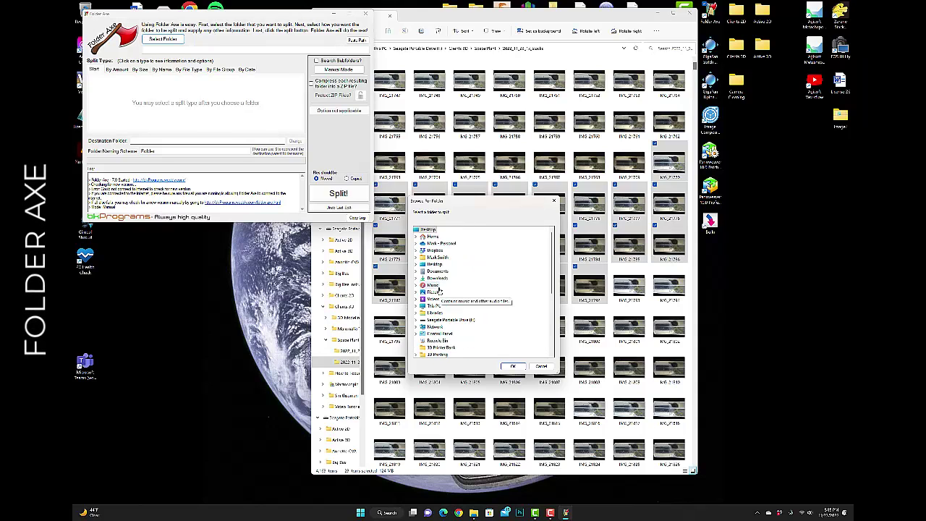
click(447, 319)
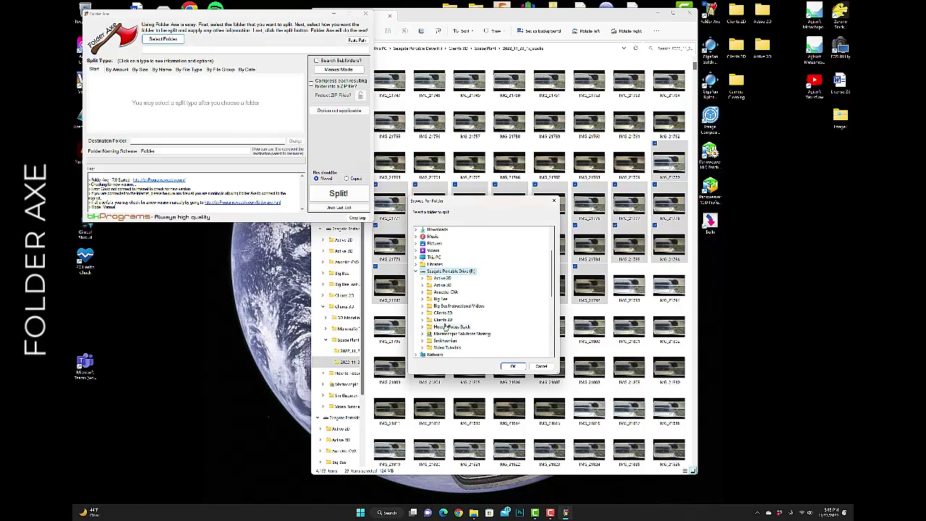
click(442, 320)
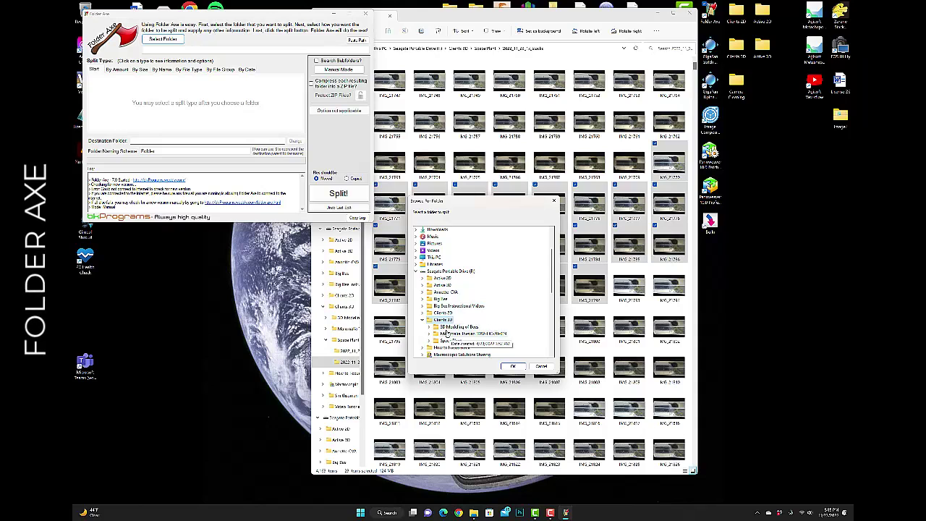
click(456, 342)
click(465, 347)
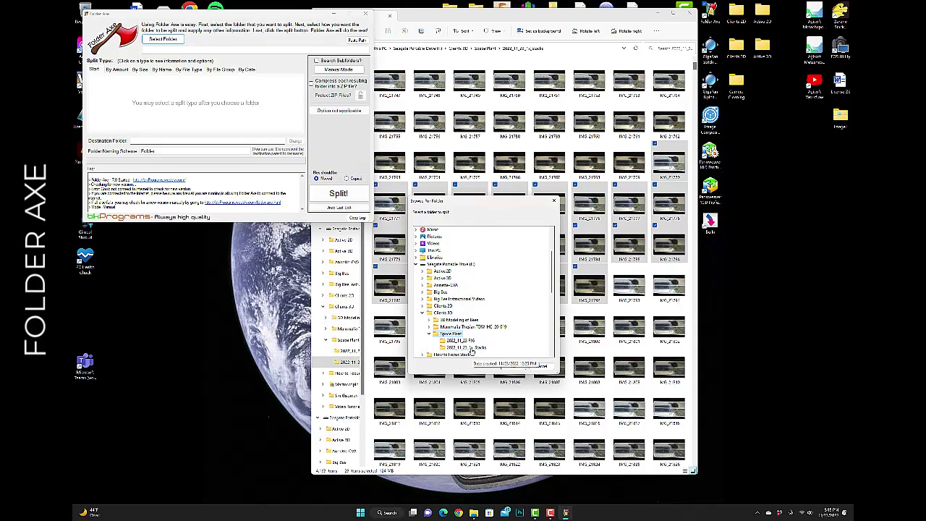
click(513, 367)
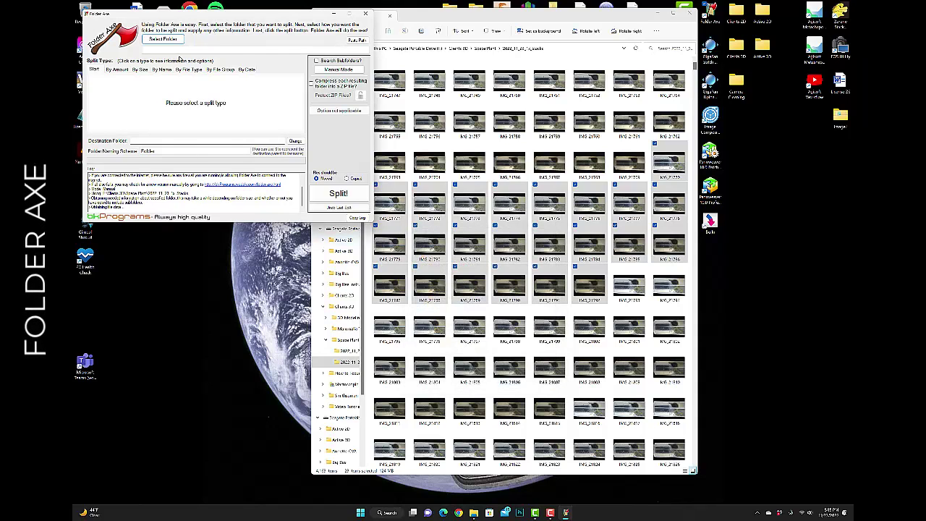
Step: Split the folder by amount with 23 files per folder, moving the files into the resulting subfolders
drag(210, 14, 422, 102)
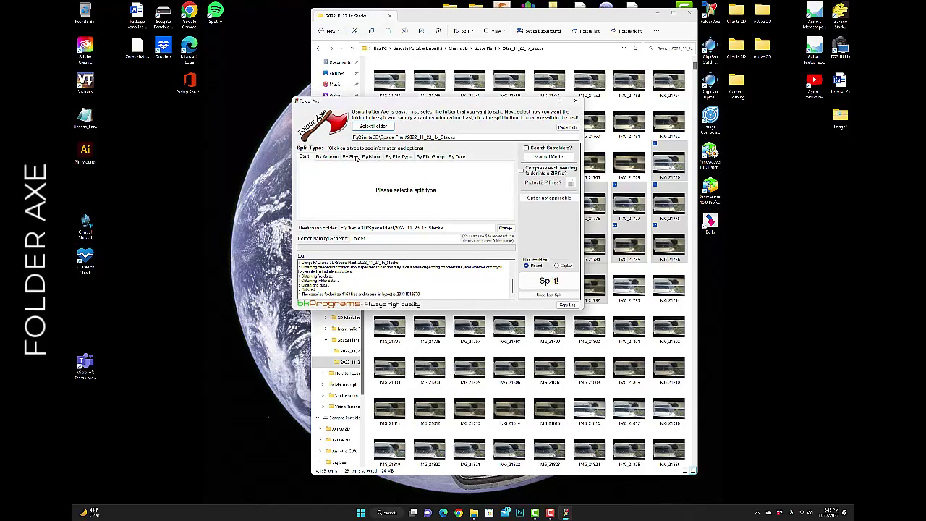
click(328, 157)
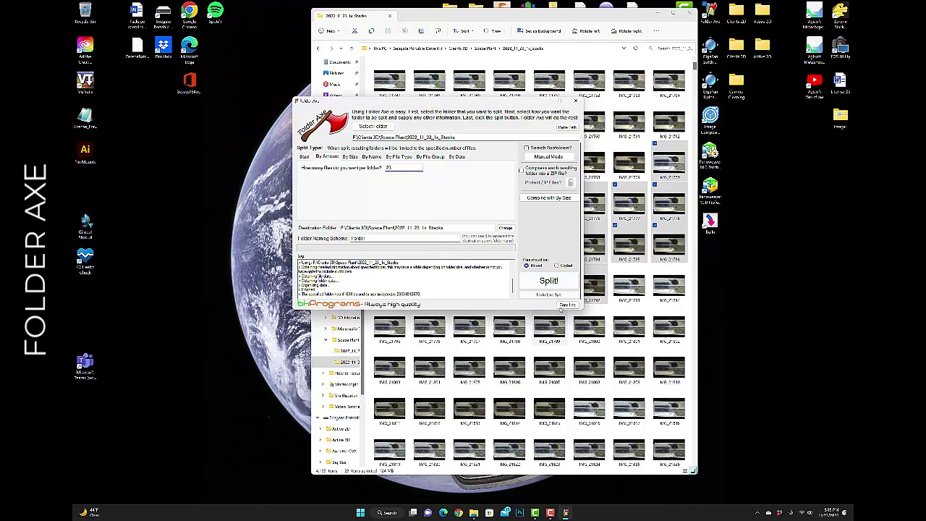
click(548, 280)
click(541, 17)
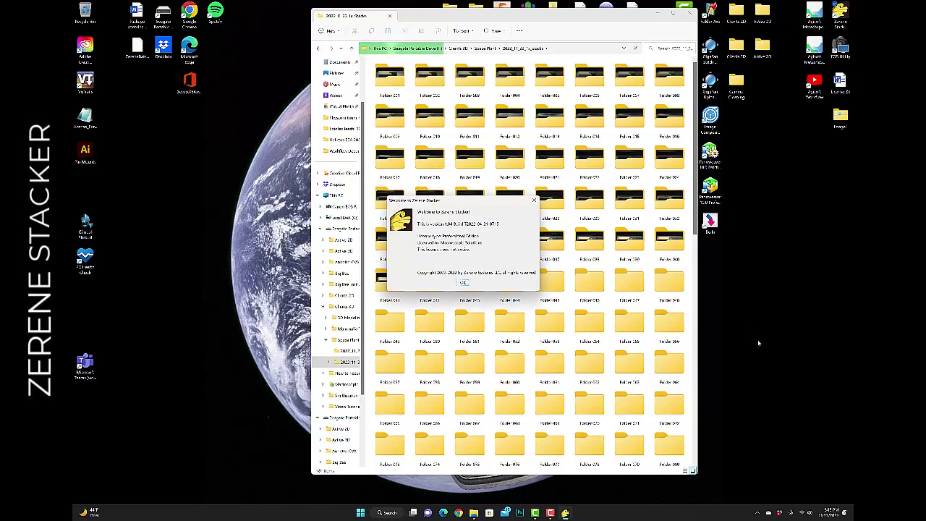
Step: Dismiss the Zerene Stacker welcome message and open the Batch Queue dialog
click(464, 283)
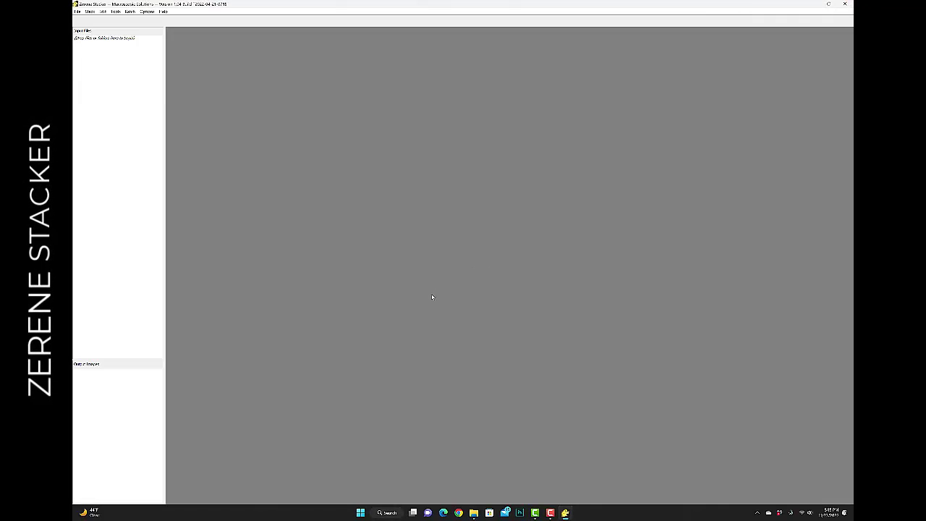
click(147, 13)
click(130, 12)
click(130, 13)
click(154, 21)
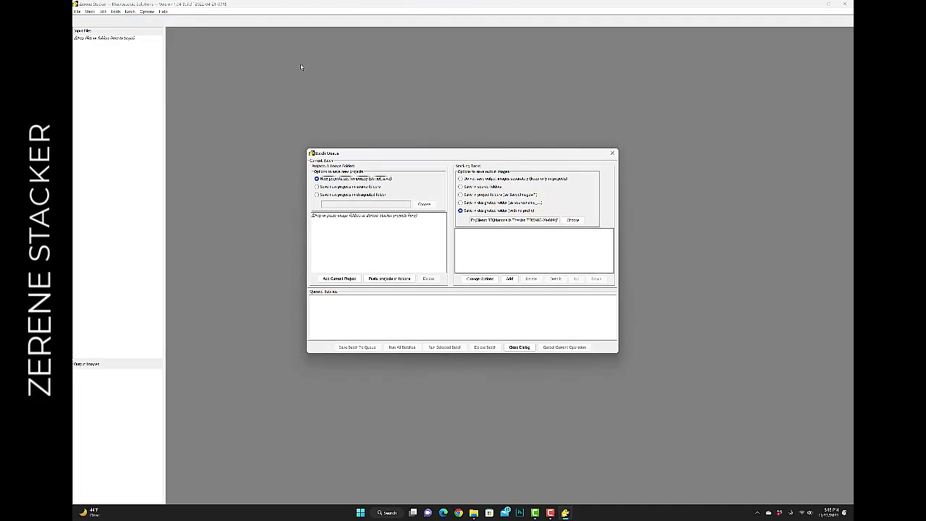
Step: Add all the split image folders, Folder 001 through Folder 181, to the current batch's projects and image folders list
click(479, 515)
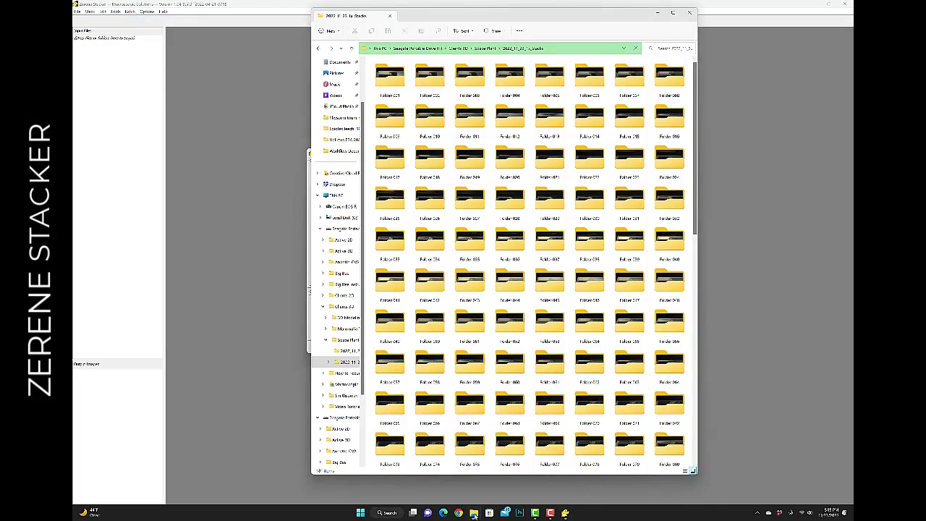
drag(491, 20, 645, 26)
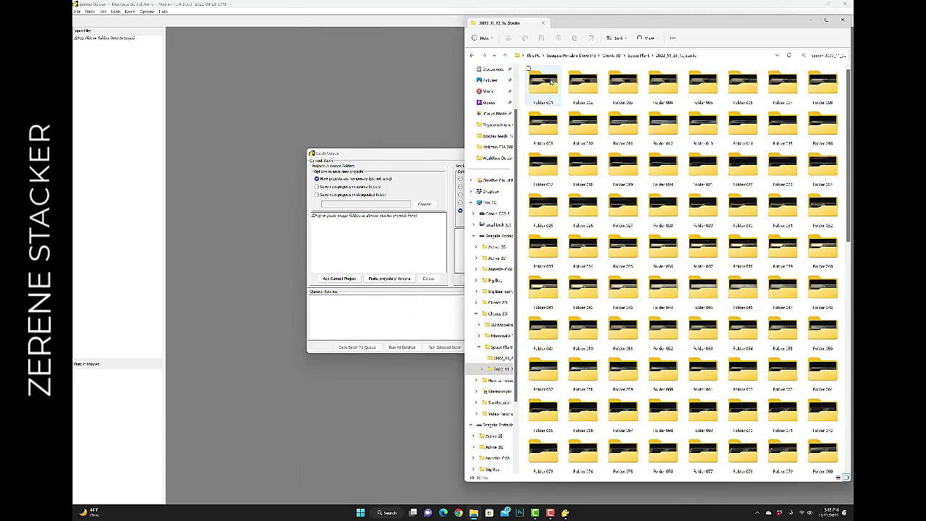
scroll(584, 186, down, 10)
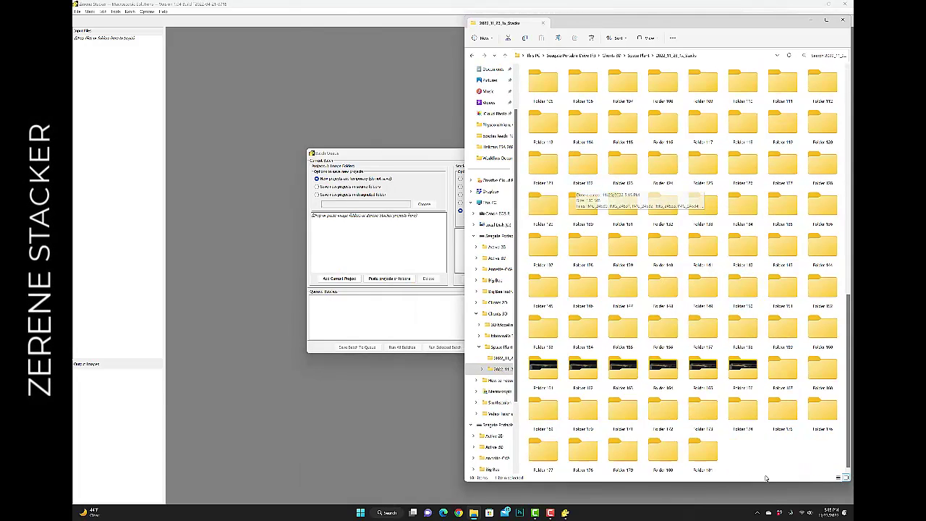
shift+click(707, 460)
drag(707, 459, 341, 235)
click(381, 157)
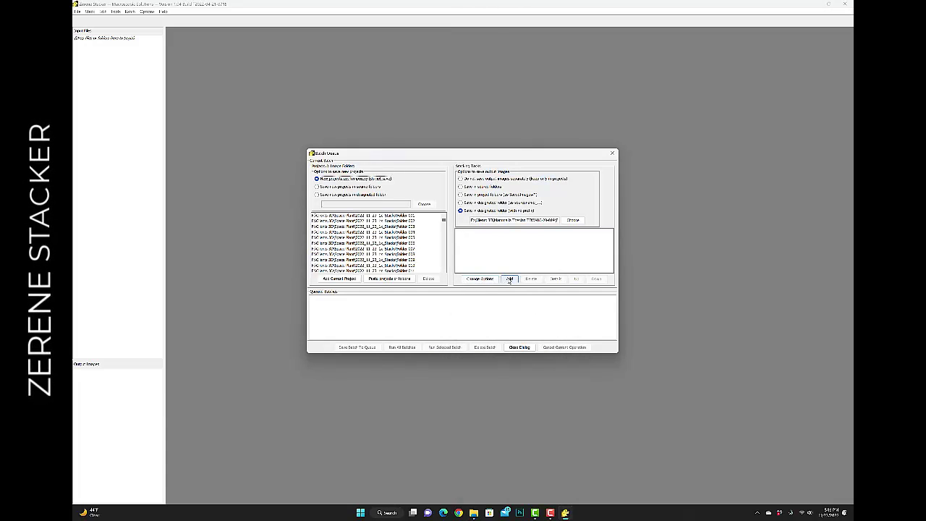
Step: Create a Final Stacks folder in Space Plant and set it as the designated folder for the batch's output images
click(575, 220)
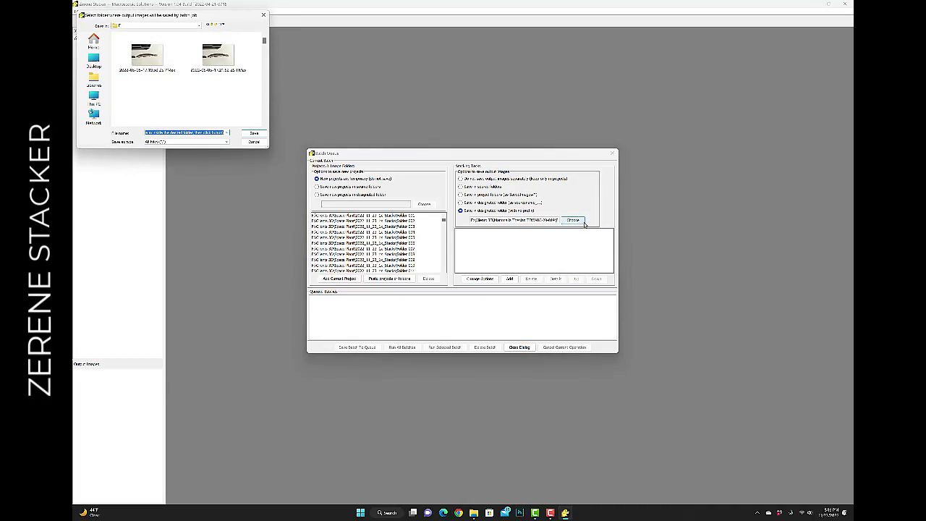
drag(209, 14, 286, 106)
click(288, 116)
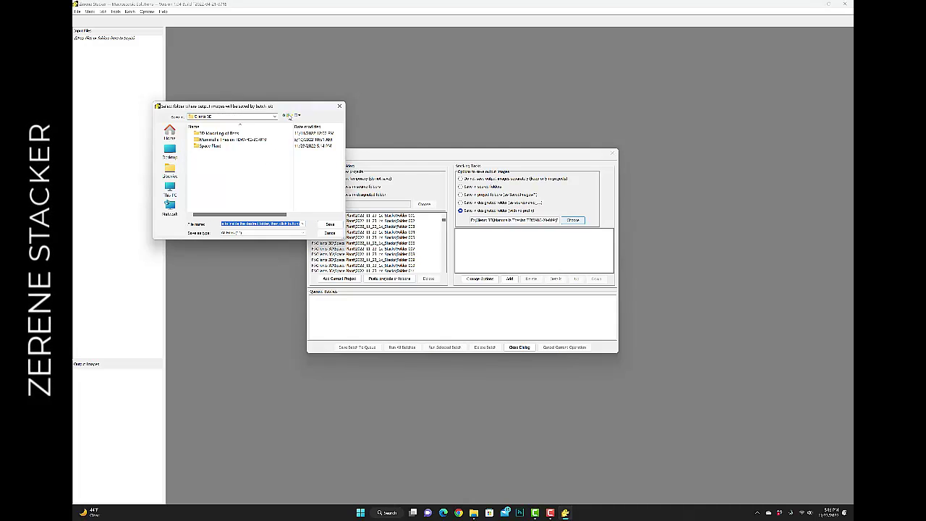
double_click(210, 145)
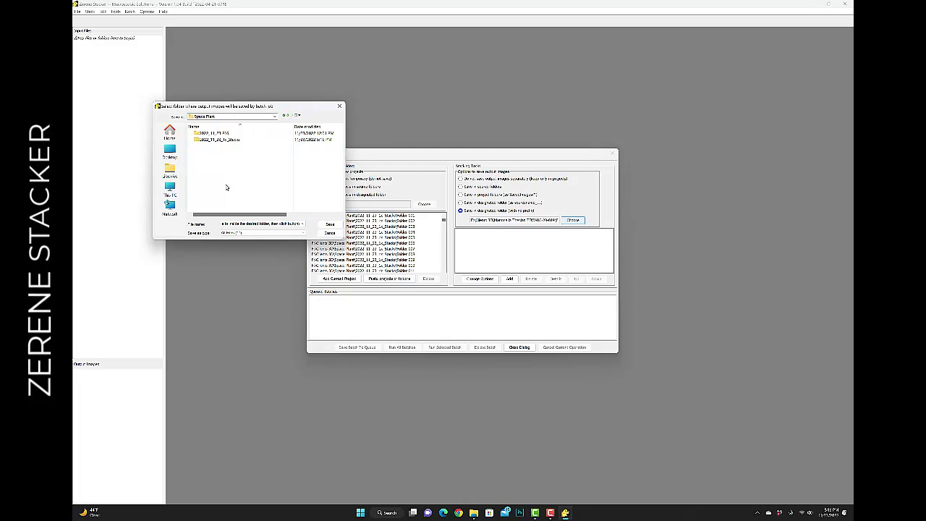
right_click(225, 187)
mouse_move(272, 264)
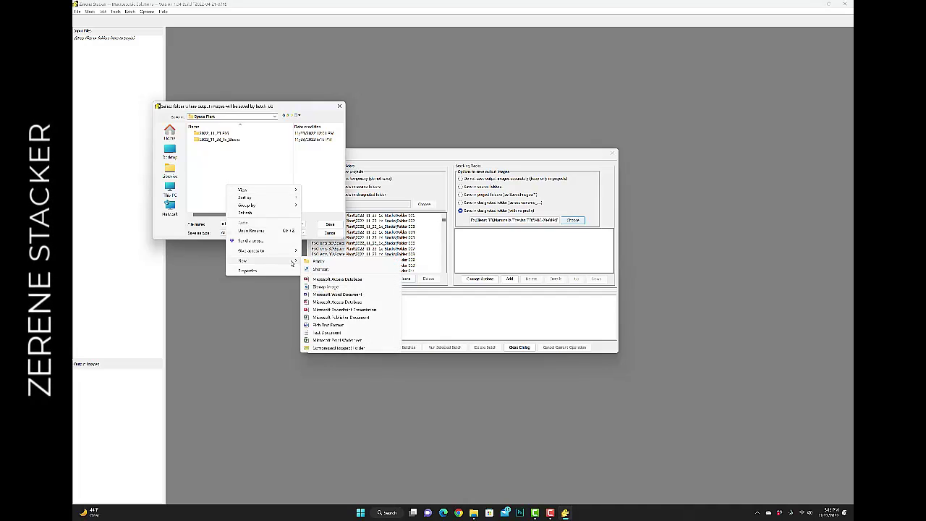
click(325, 261)
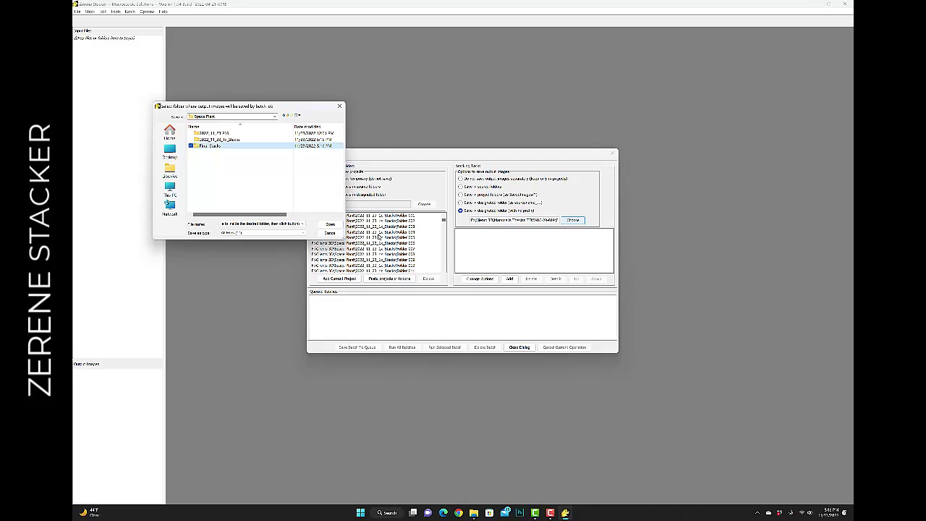
double_click(212, 146)
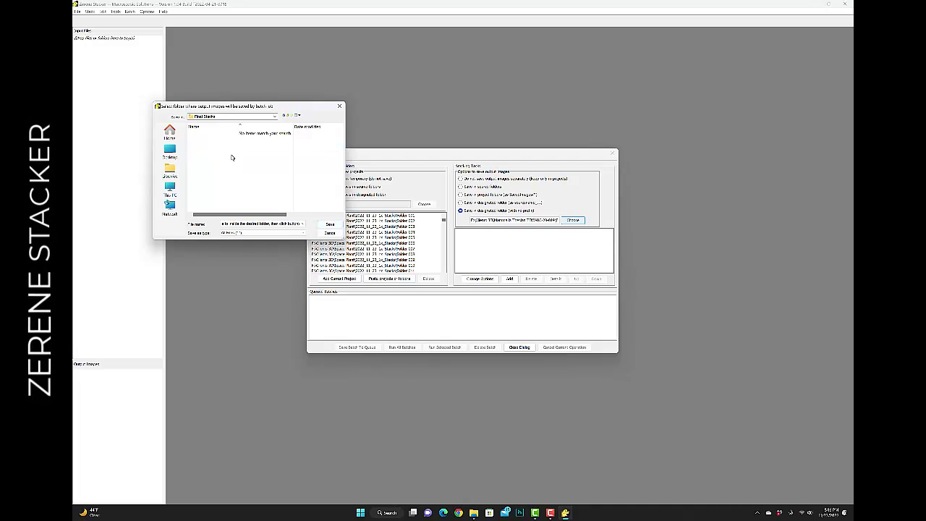
click(335, 226)
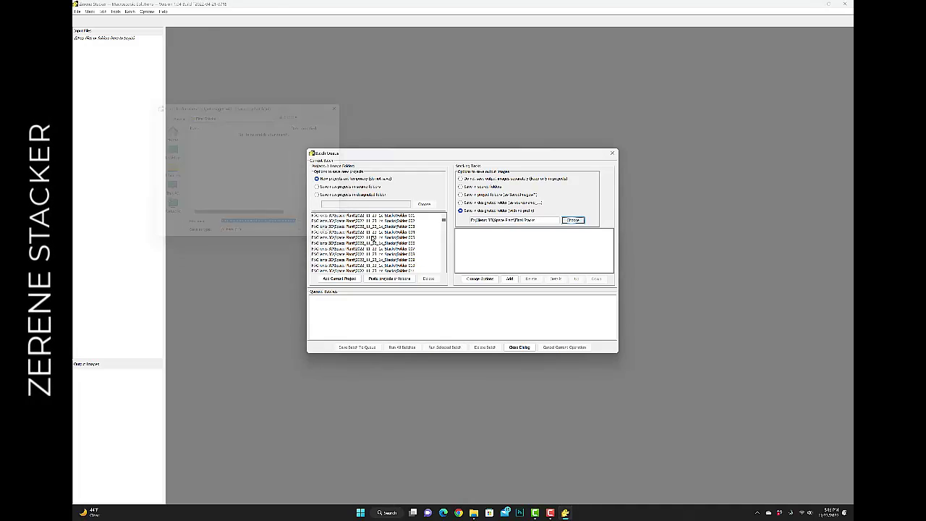
Step: Add an Align & Stack All (PMax) task to the batch, save the batch to the queue, and run all batches
click(510, 278)
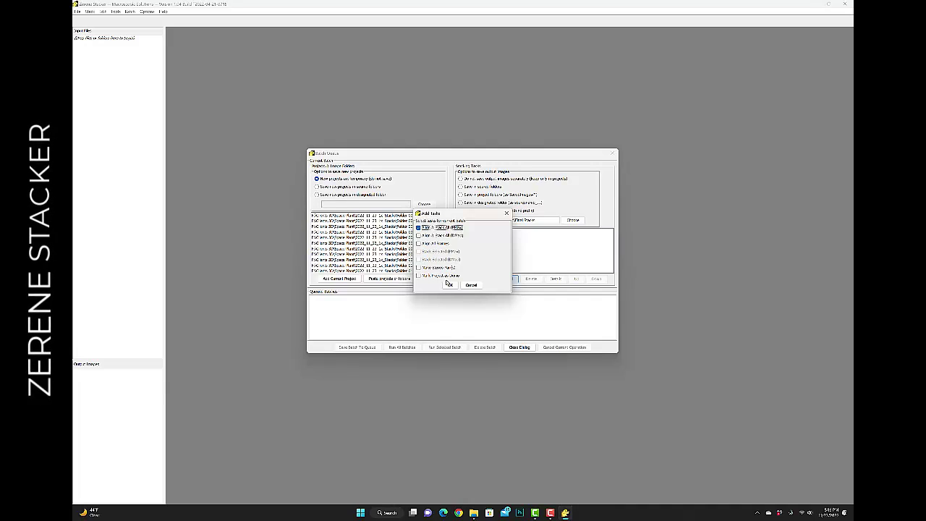
click(450, 285)
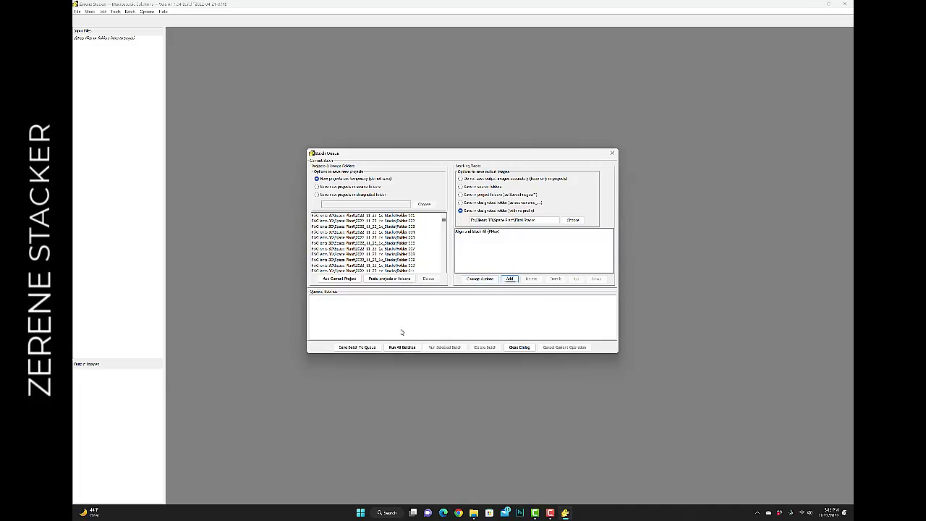
click(366, 347)
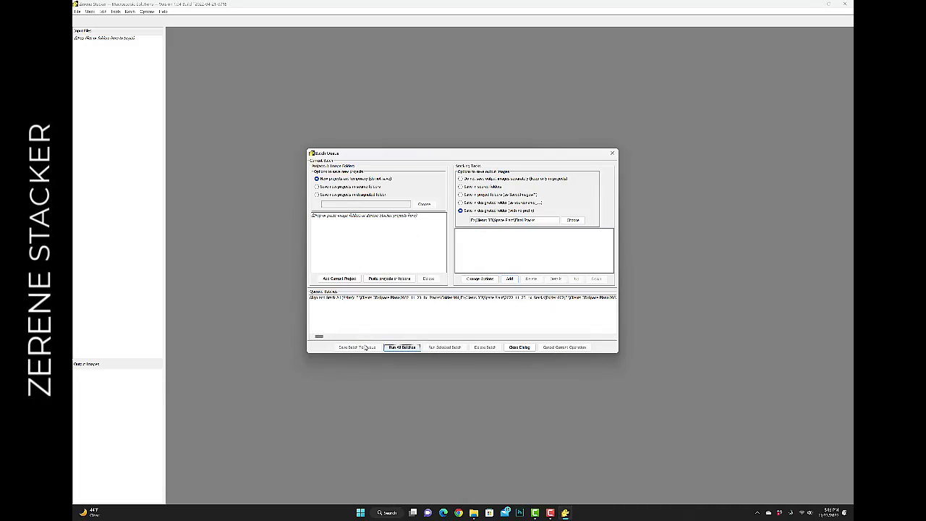
click(396, 349)
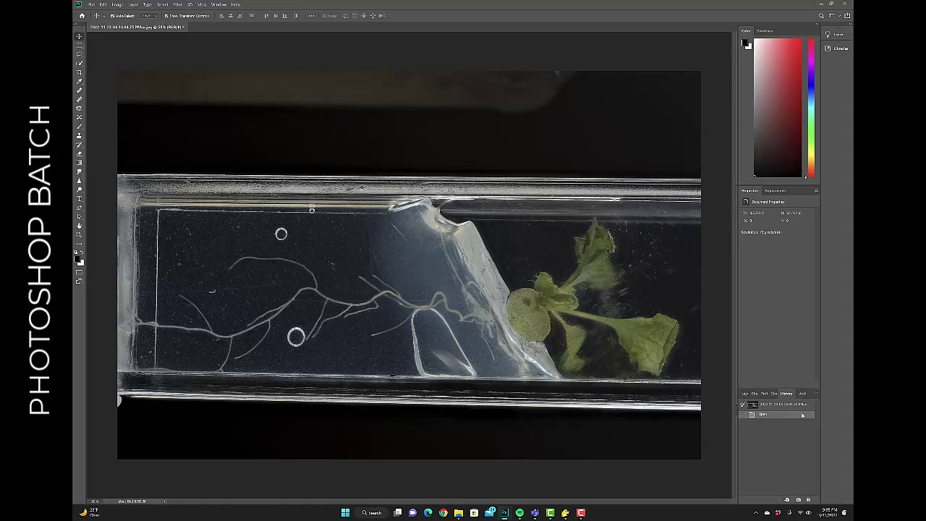
Step: In Photoshop, create a new action named Space Plant in the Default Actions set and start recording it
click(802, 394)
scroll(787, 467, down, 10)
click(798, 500)
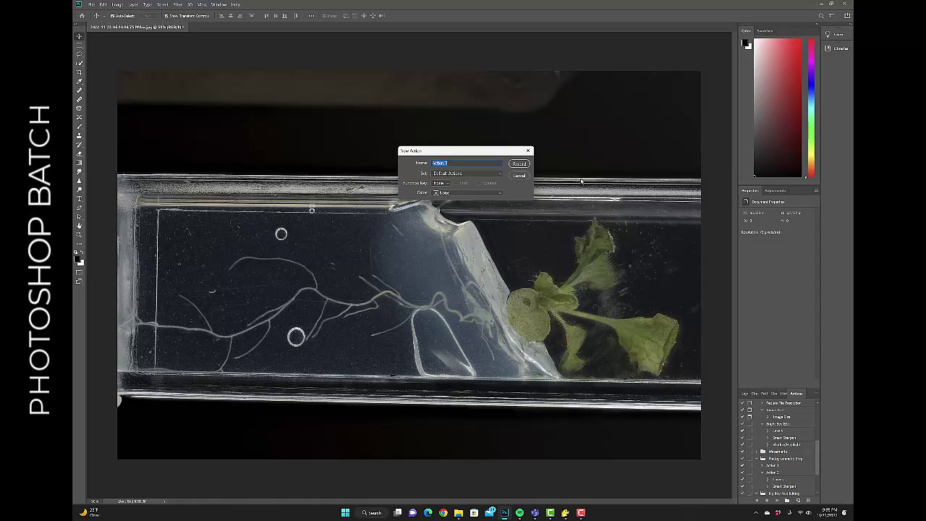
text(Space Plant)
click(519, 165)
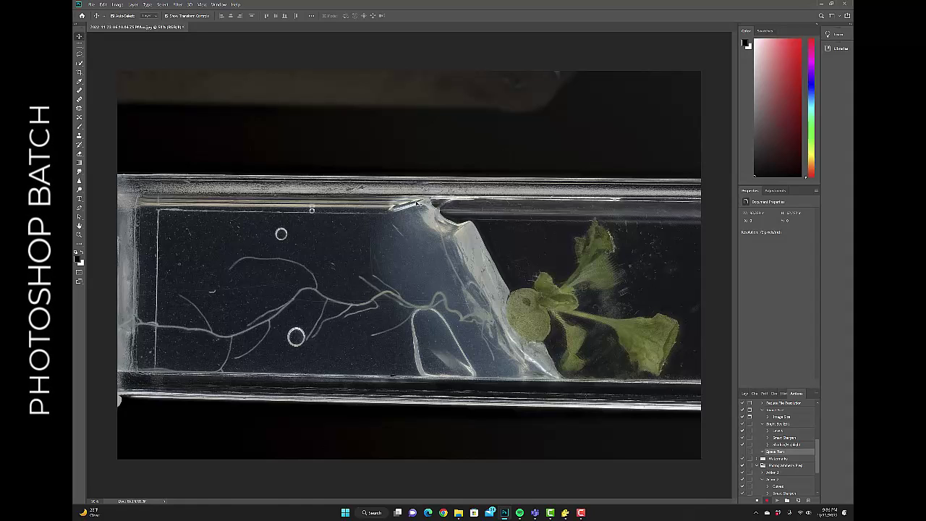
Step: Rotate the whole tube image 90° counterclockwise so the plant stands upright
click(118, 5)
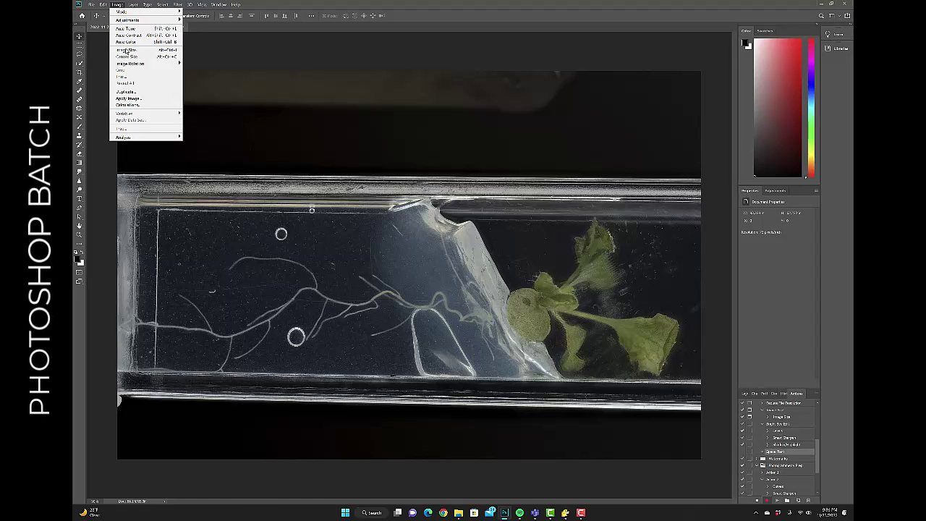
mouse_move(138, 66)
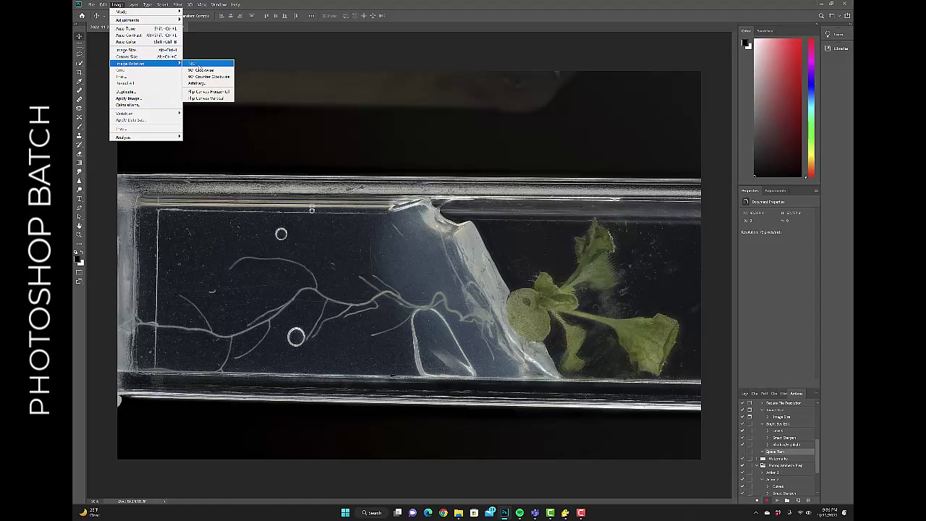
click(262, 60)
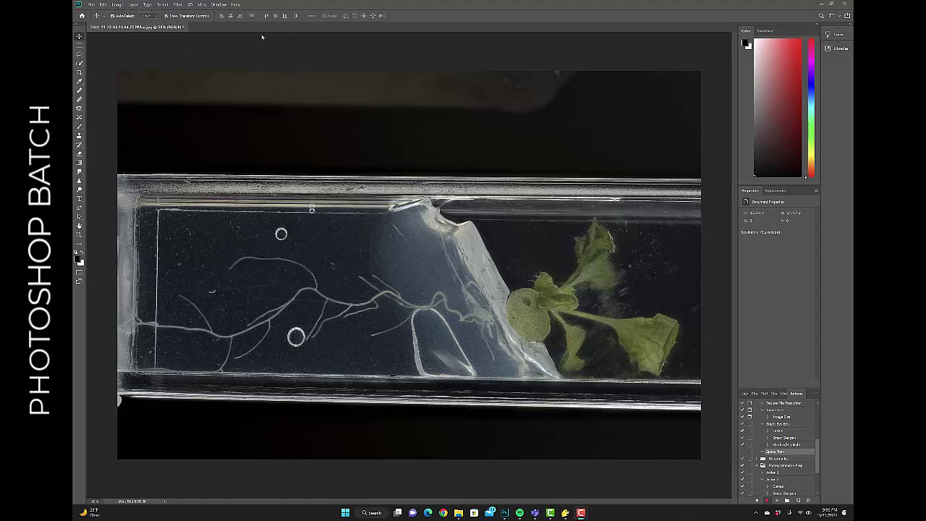
click(117, 4)
mouse_move(146, 66)
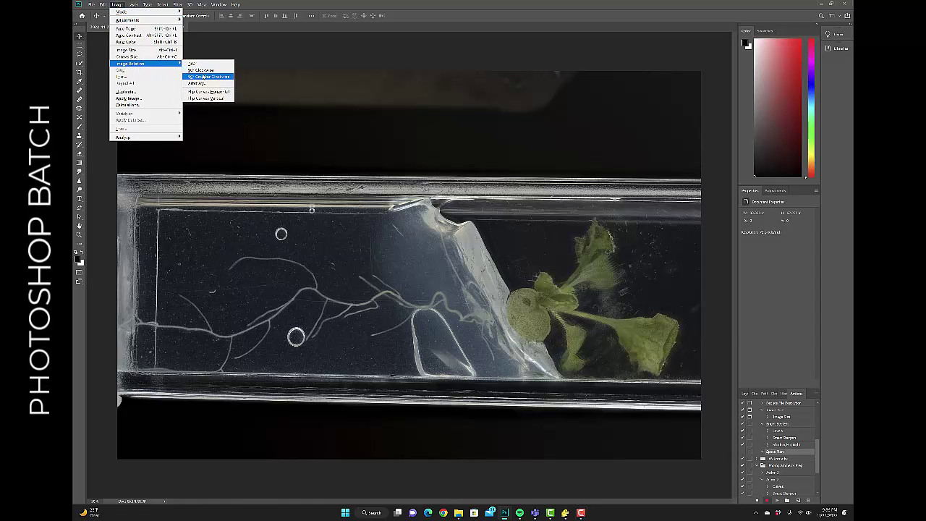
click(204, 76)
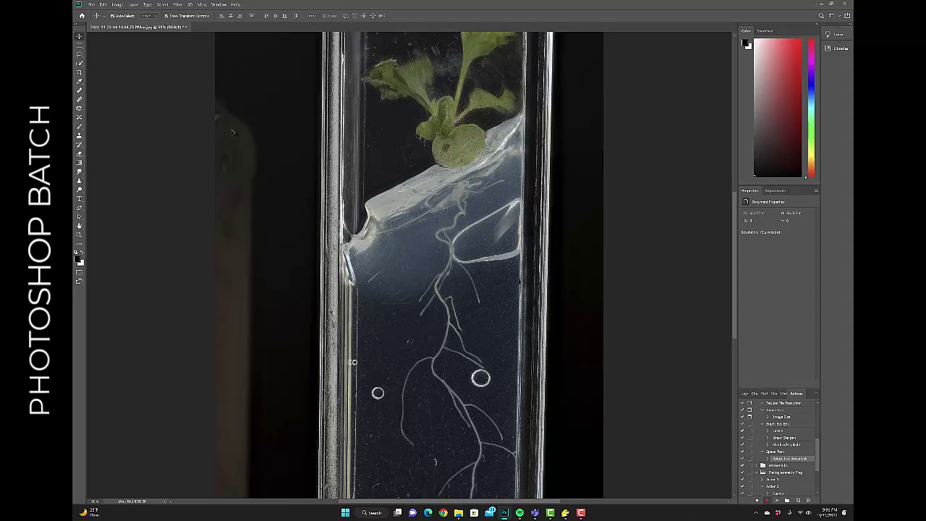
Step: Start a Curves adjustment and shape a mild S-curve on the RGB channel with one lowered shadow point and one raised highlight point
scroll(233, 132, down, 3)
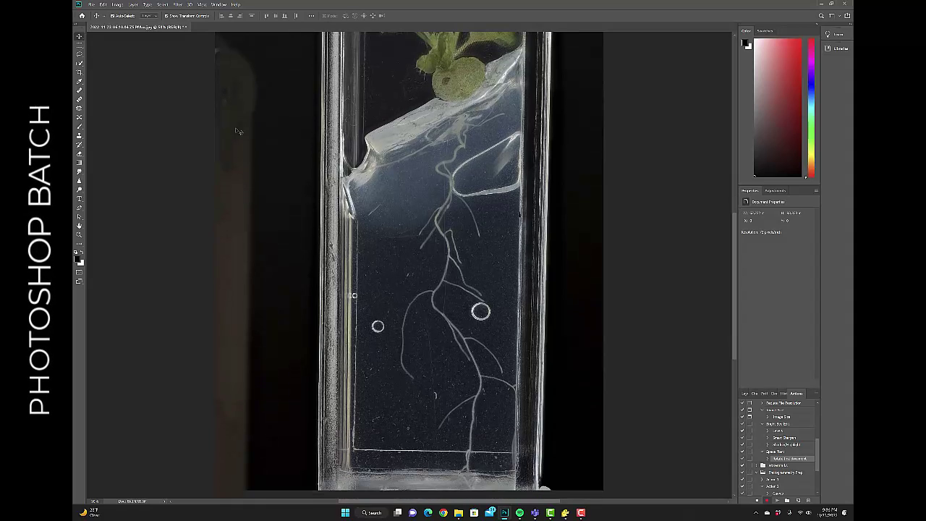
scroll(235, 128, down, 2)
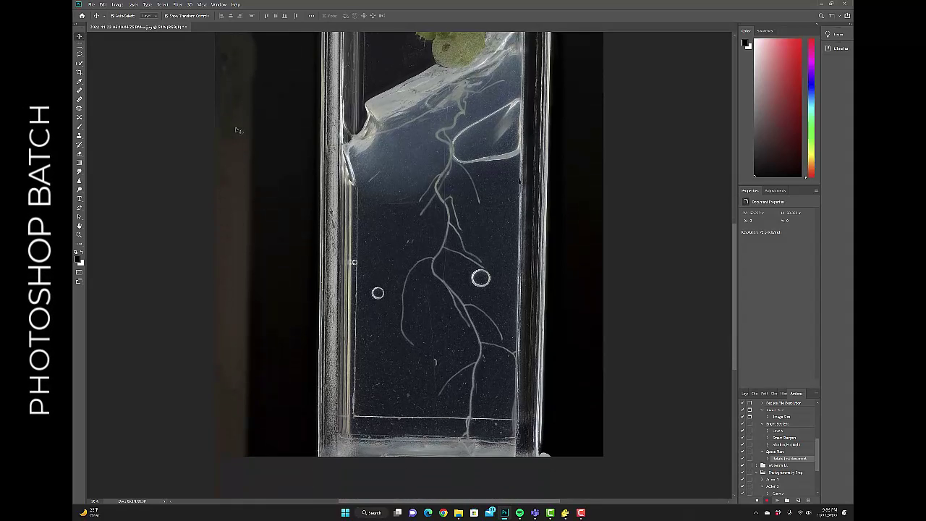
scroll(236, 130, down, 2)
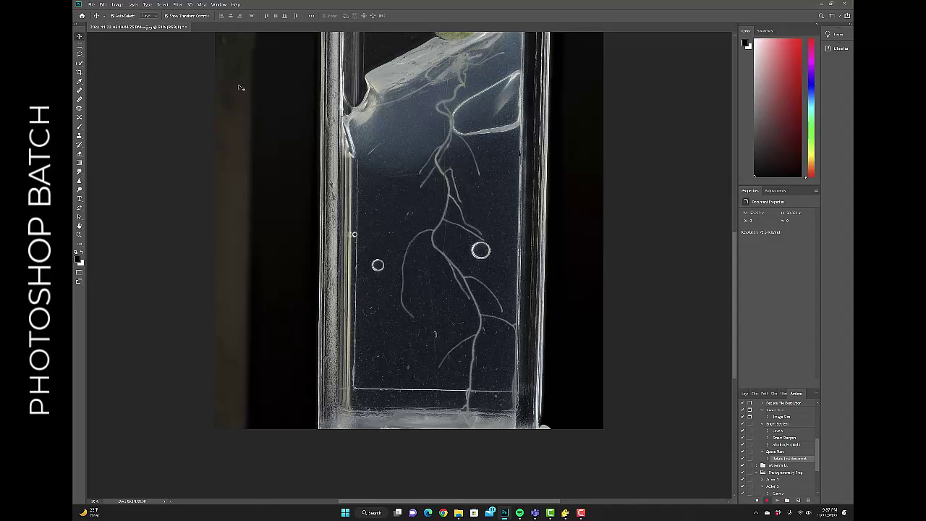
click(115, 4)
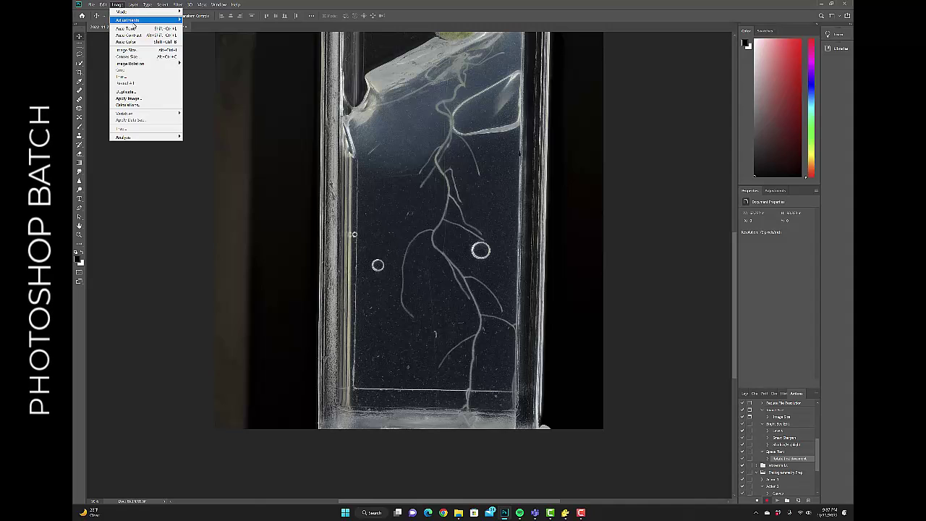
mouse_move(144, 19)
click(217, 33)
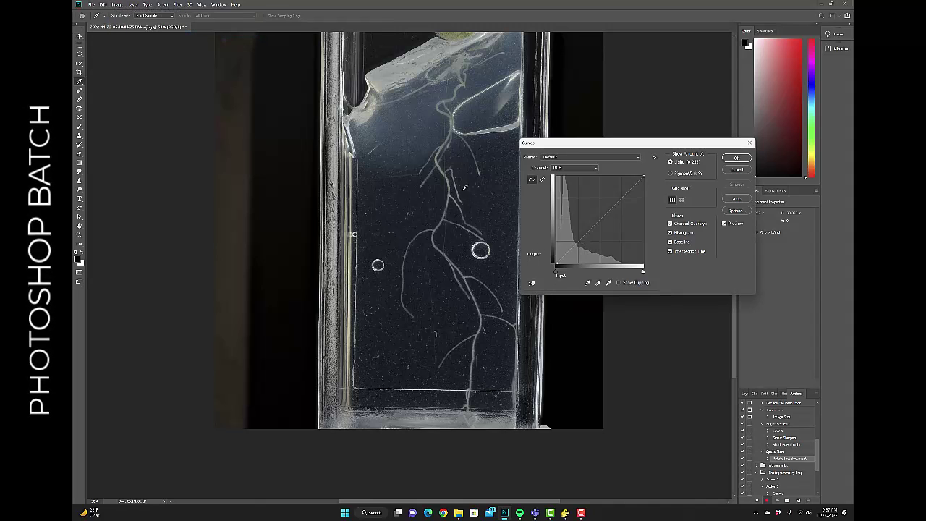
drag(579, 241, 582, 244)
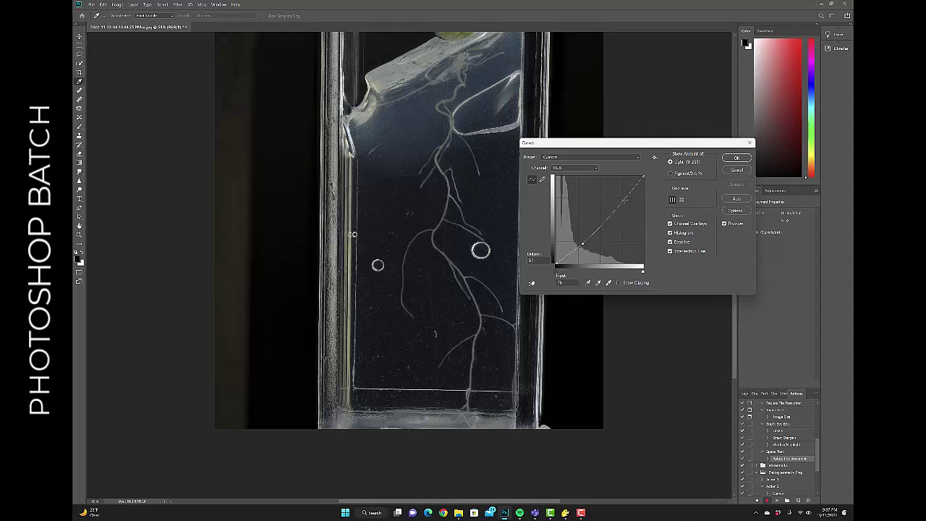
click(621, 197)
drag(621, 198, 612, 194)
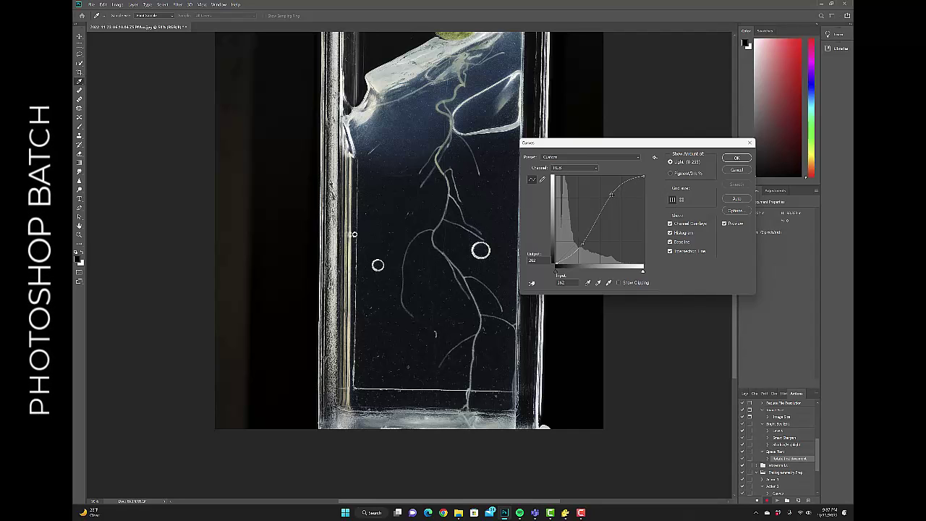
drag(611, 194, 615, 194)
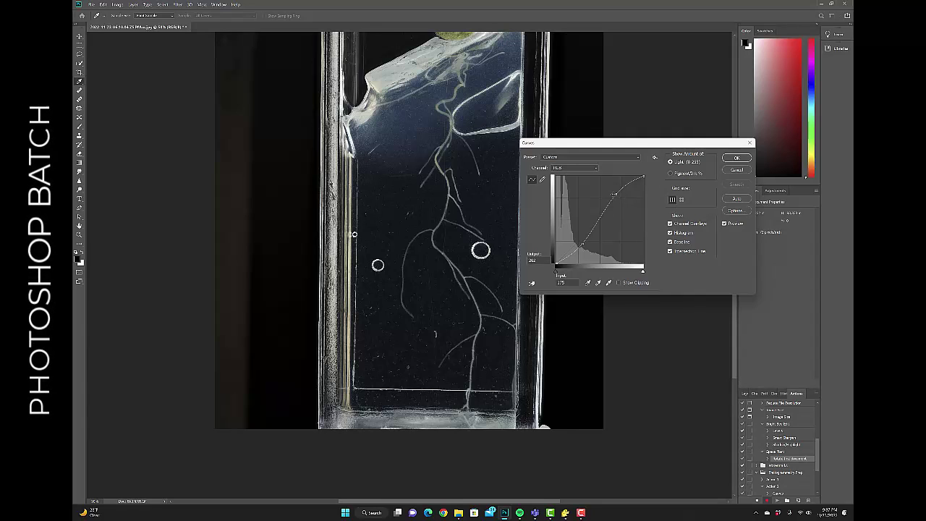
drag(613, 194, 618, 191)
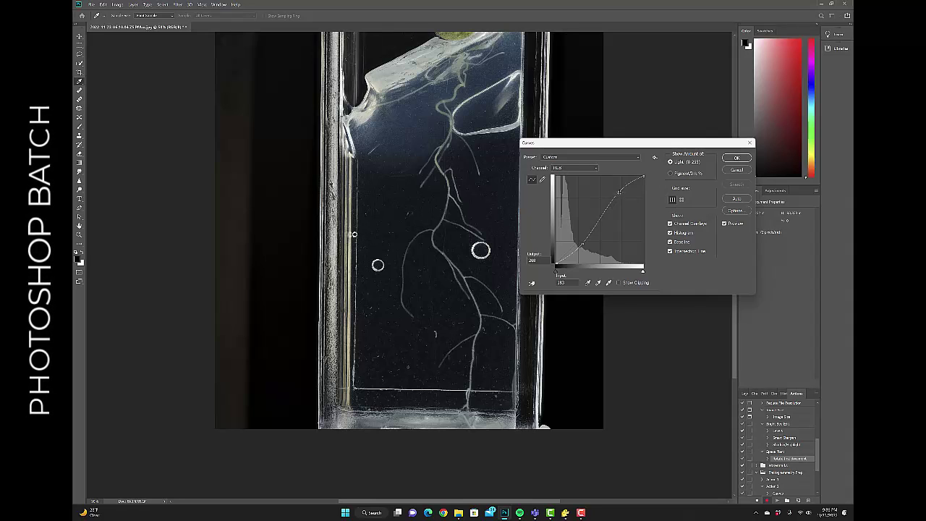
Step: Steepen the RGB S-curve for stronger contrast, raising the highlight point and lowering the shadow point to an output of about 51
drag(619, 190, 605, 184)
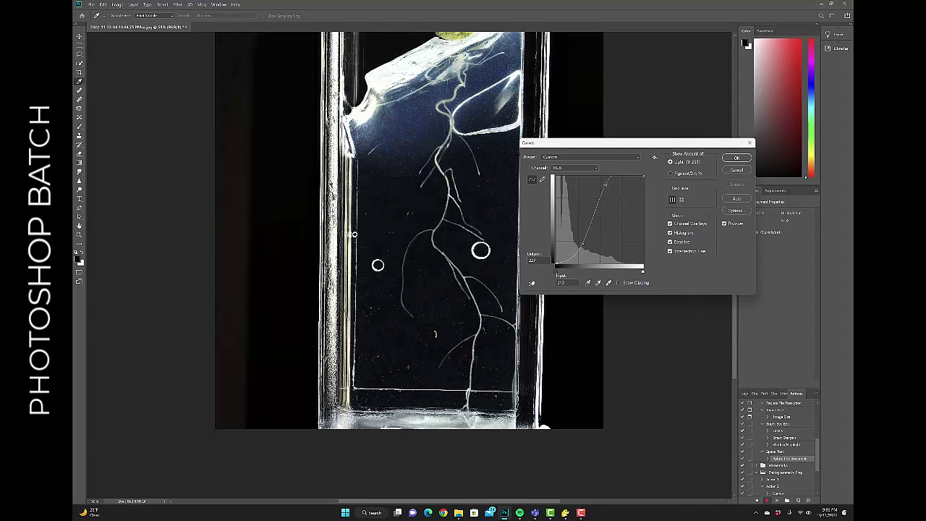
drag(604, 186, 606, 187)
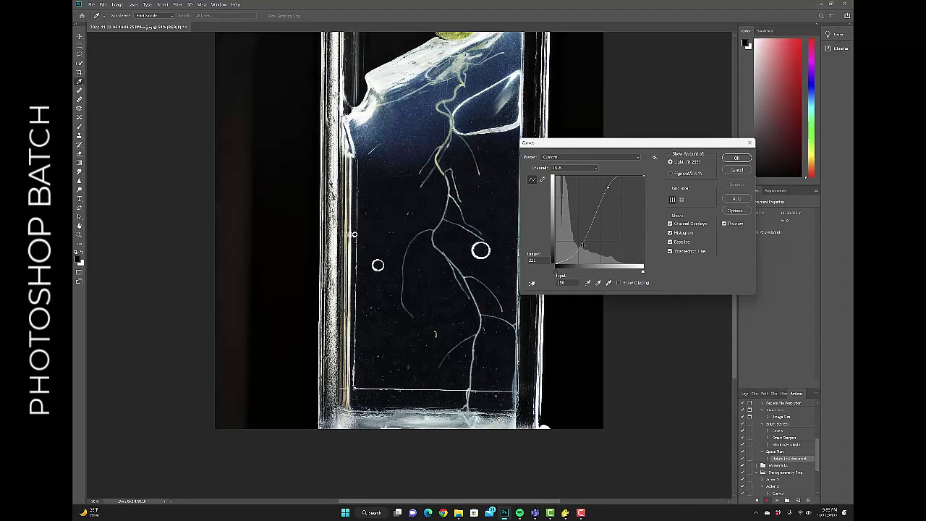
drag(583, 245, 586, 248)
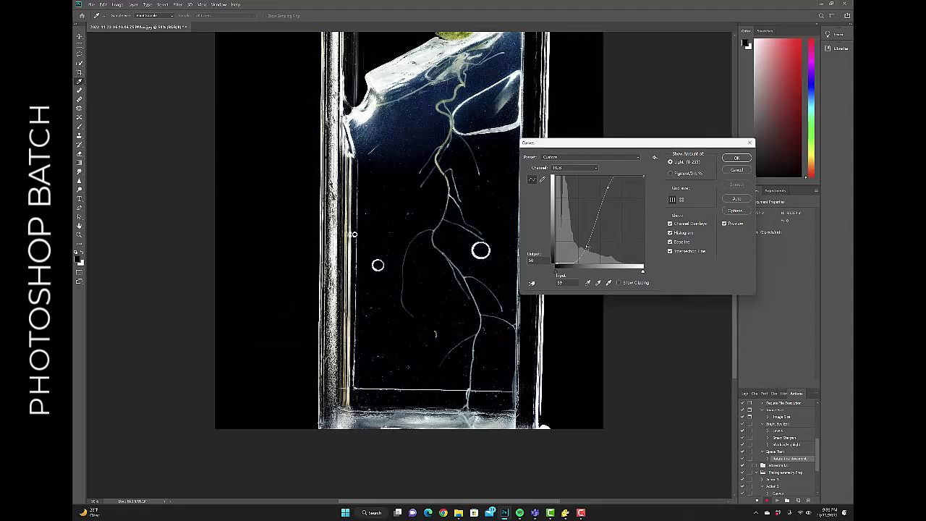
drag(586, 247, 583, 245)
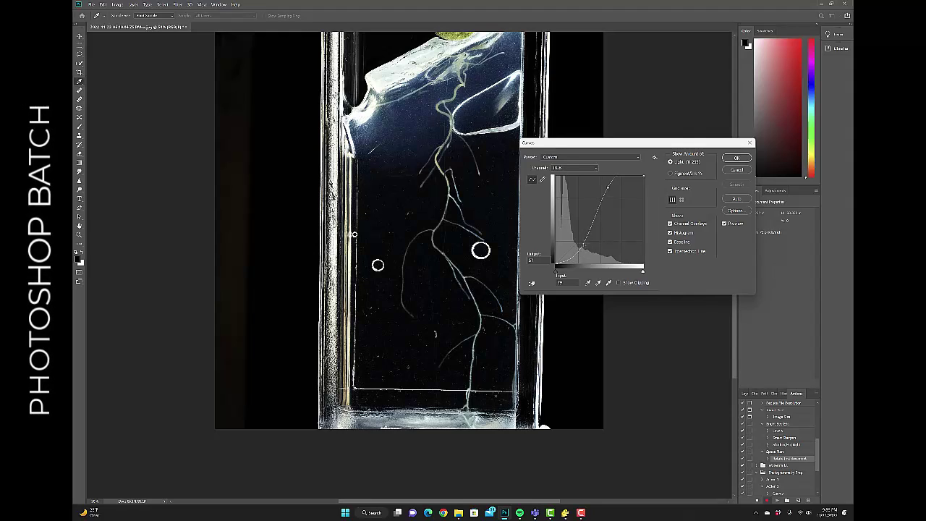
drag(607, 189, 613, 188)
drag(584, 244, 586, 248)
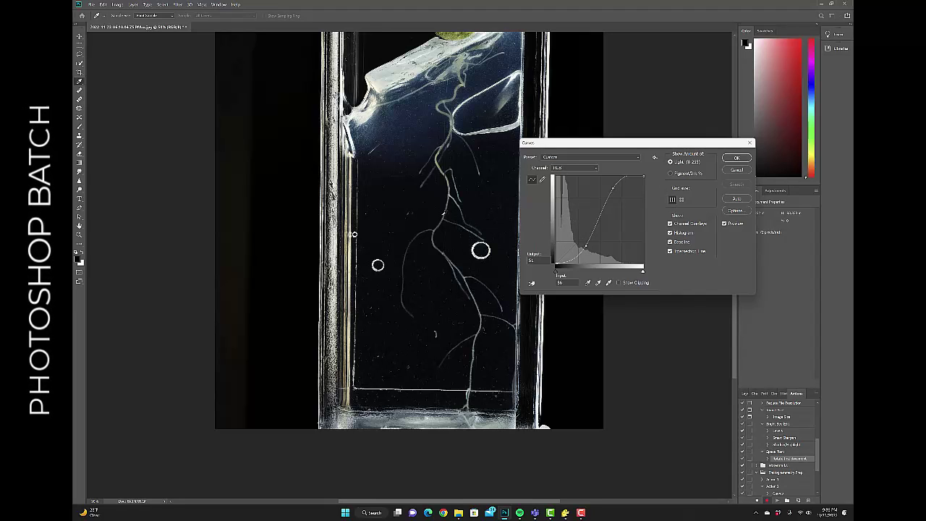
Step: Check the contrast from the leaves down to the roots and apply the Curves adjustment
scroll(443, 214, up, 5)
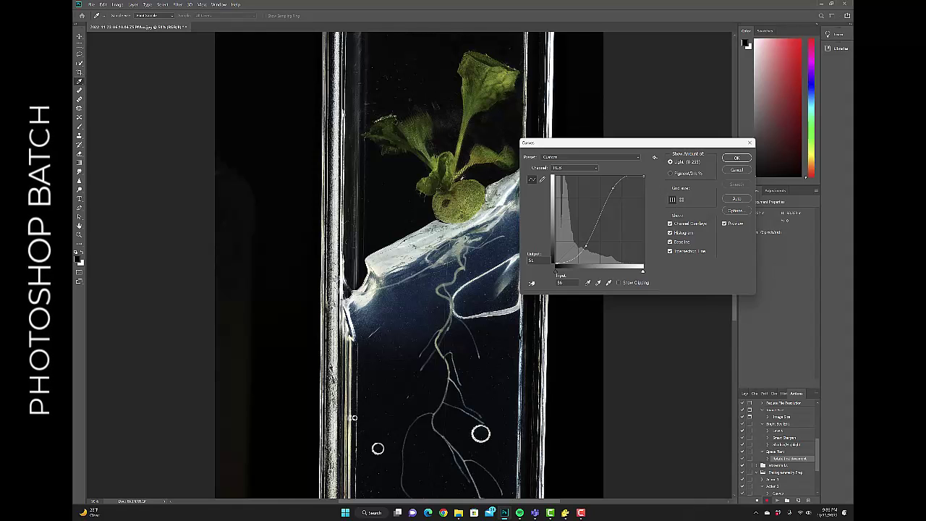
scroll(505, 233, down, 2)
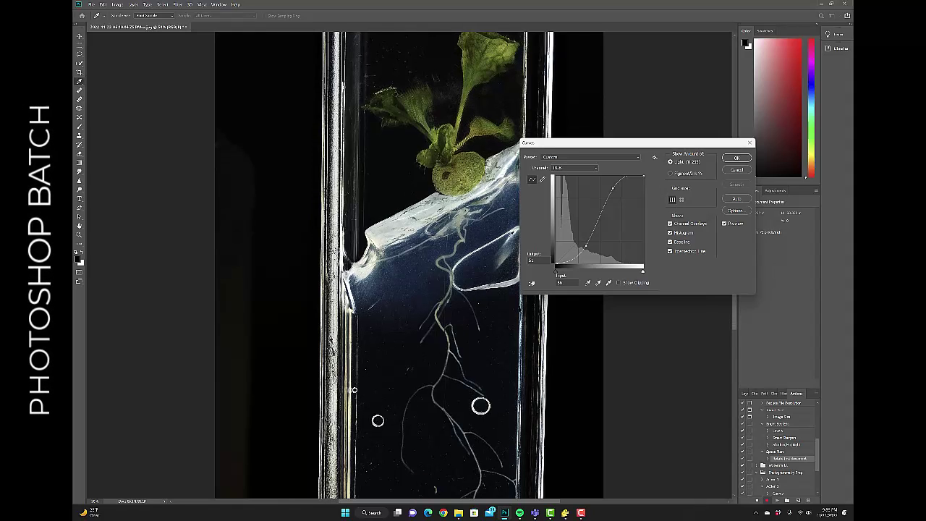
scroll(504, 232, down, 6)
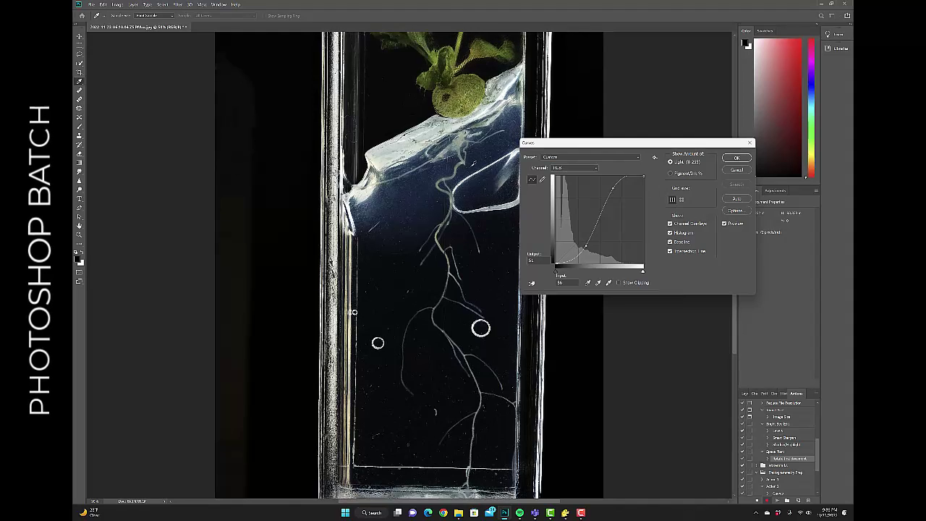
scroll(473, 166, up, 4)
scroll(450, 186, up, 6)
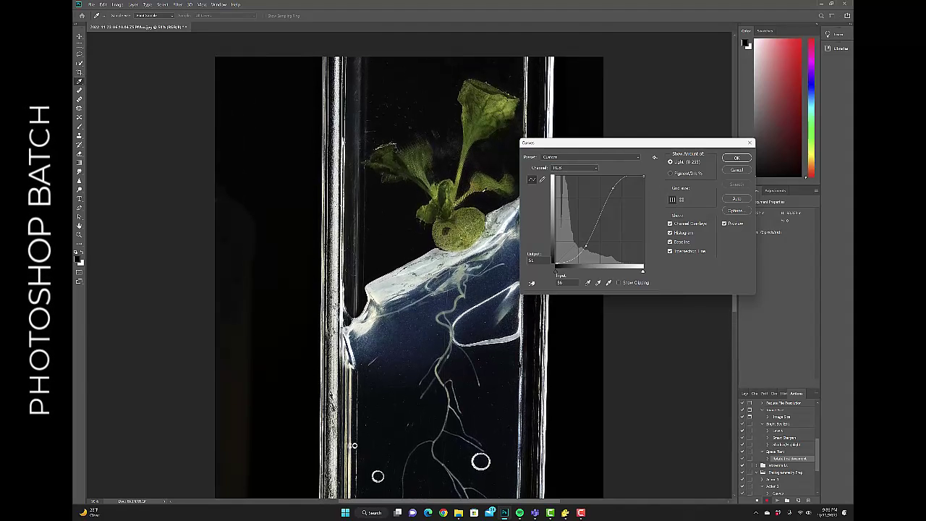
scroll(412, 303, down, 2)
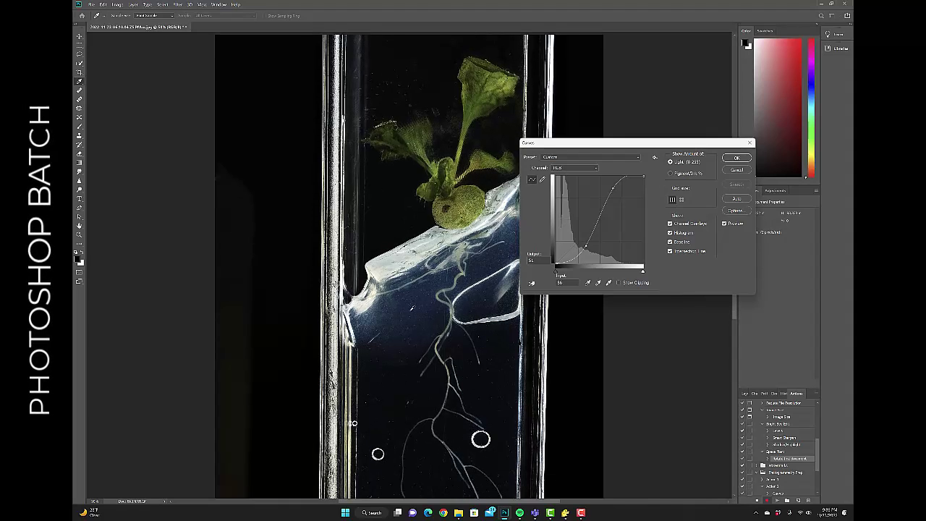
scroll(412, 304, up, 3)
scroll(409, 285, down, 9)
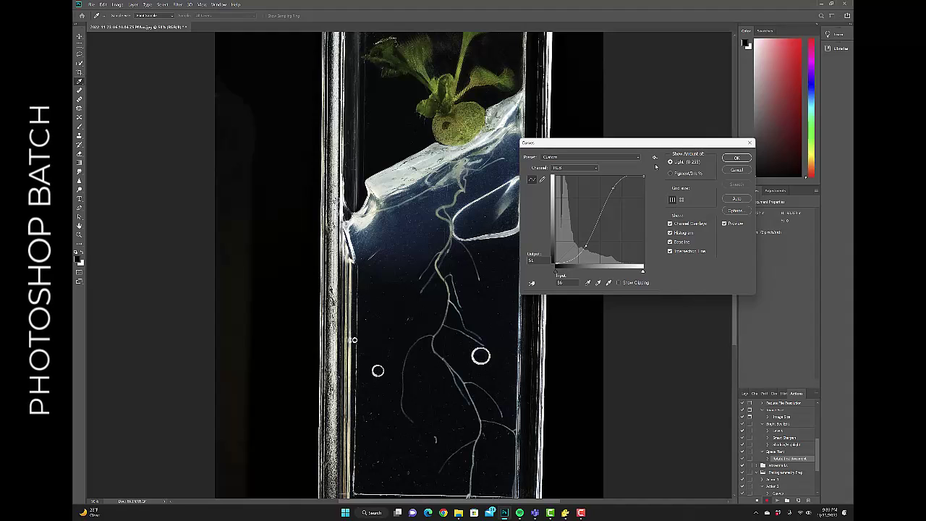
click(736, 159)
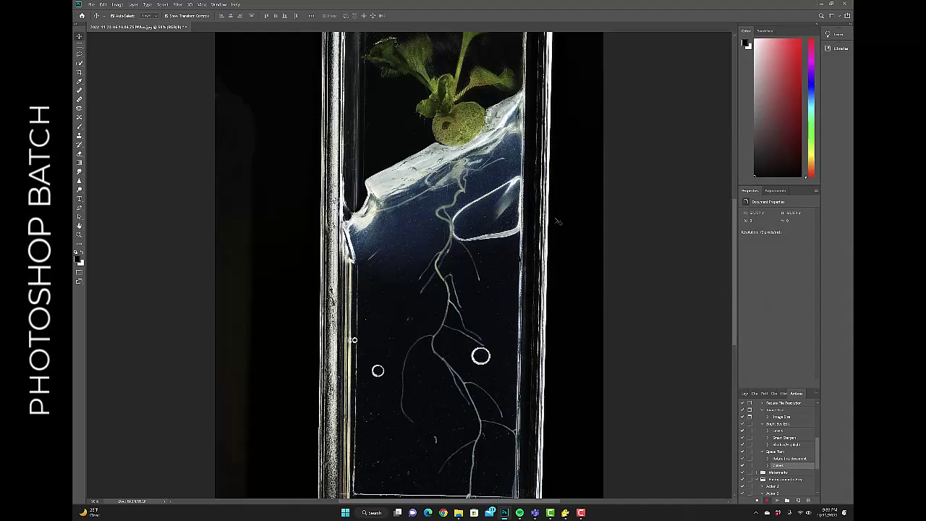
Step: Start a Smart Sharpen filter on the tube image and frame the plant's roots at 100% in its preview
click(177, 5)
mouse_move(217, 116)
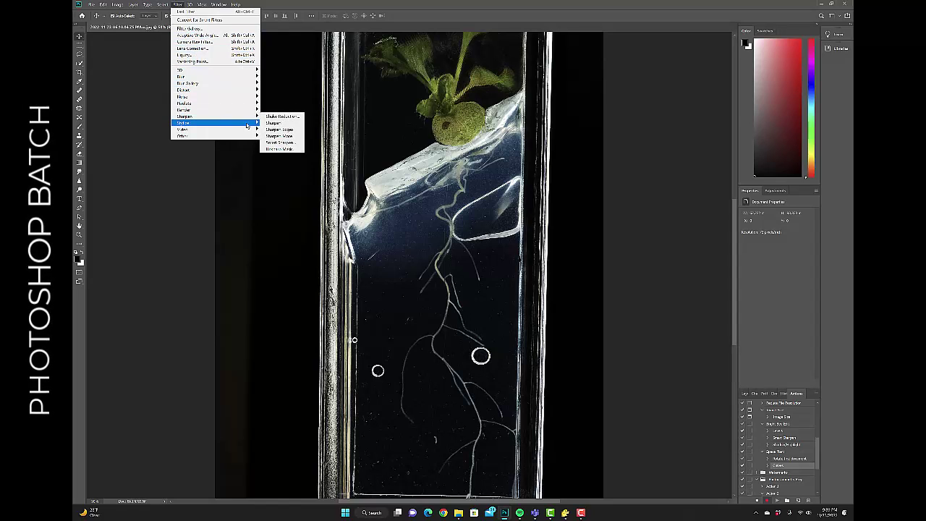
click(271, 143)
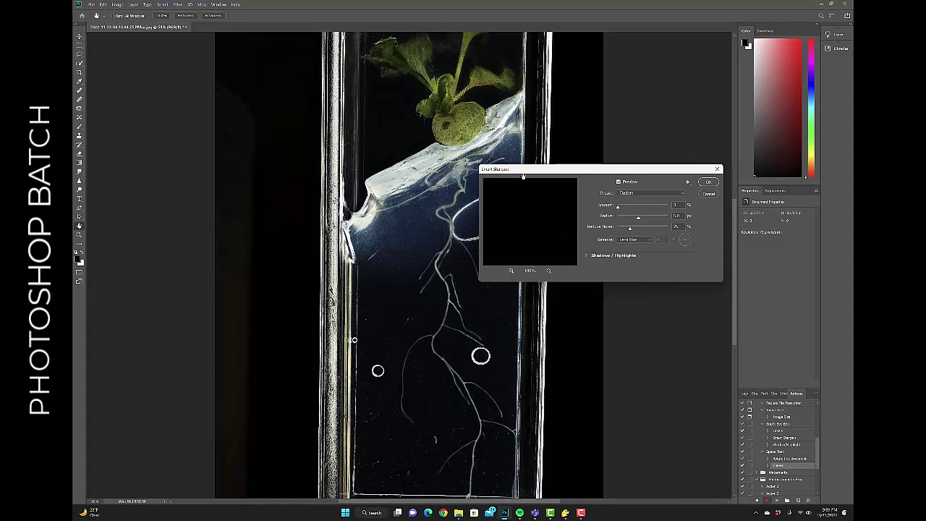
click(511, 271)
click(511, 271)
click(511, 271)
click(511, 271)
scroll(508, 227, up, 1)
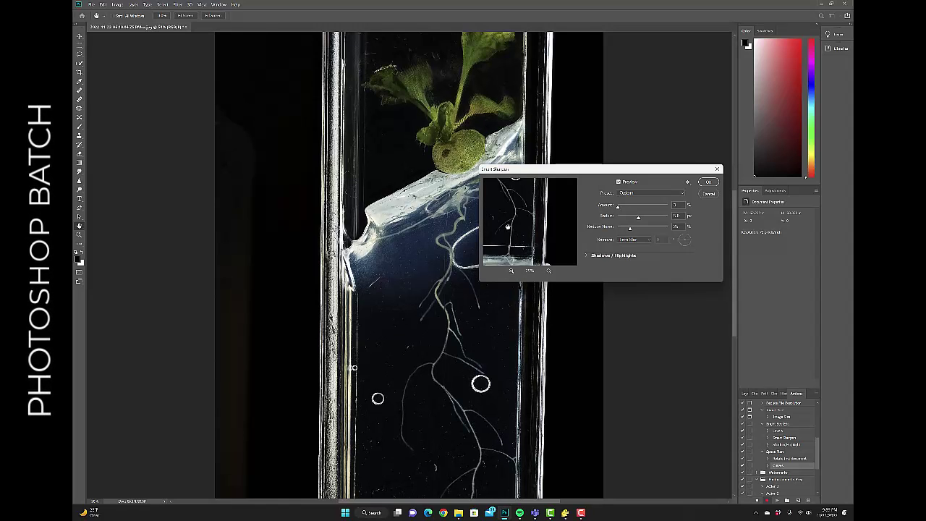
click(548, 273)
click(548, 274)
click(548, 273)
mouse_move(497, 214)
mouse_down()
mouse_move(546, 224)
mouse_move(540, 196)
mouse_move(543, 214)
mouse_up()
Step: Set Smart Sharpen to an amount of 25% and a radius of 6 px, adjust the noise reduction, and apply the filter
drag(637, 219, 624, 219)
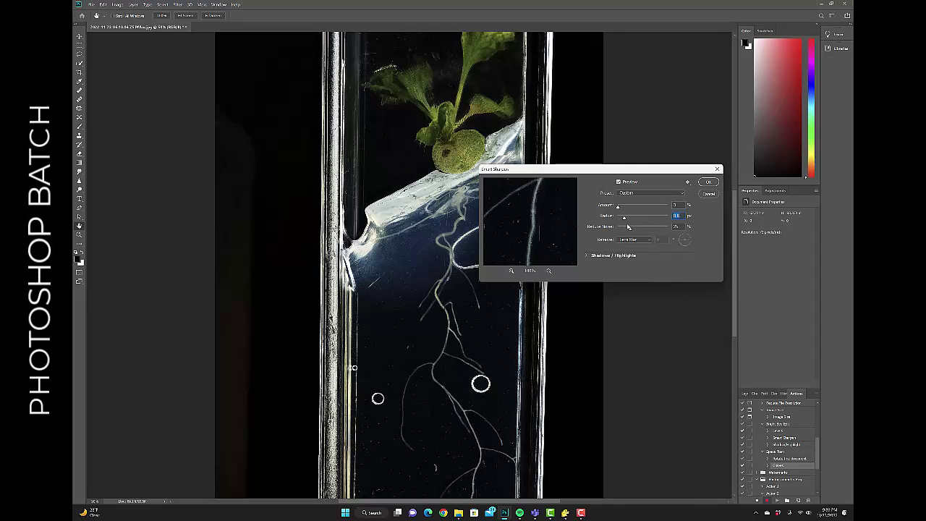
click(617, 208)
mouse_move(618, 209)
mouse_down()
mouse_move(626, 230)
mouse_move(619, 208)
mouse_up()
text(7)
key(Tab)
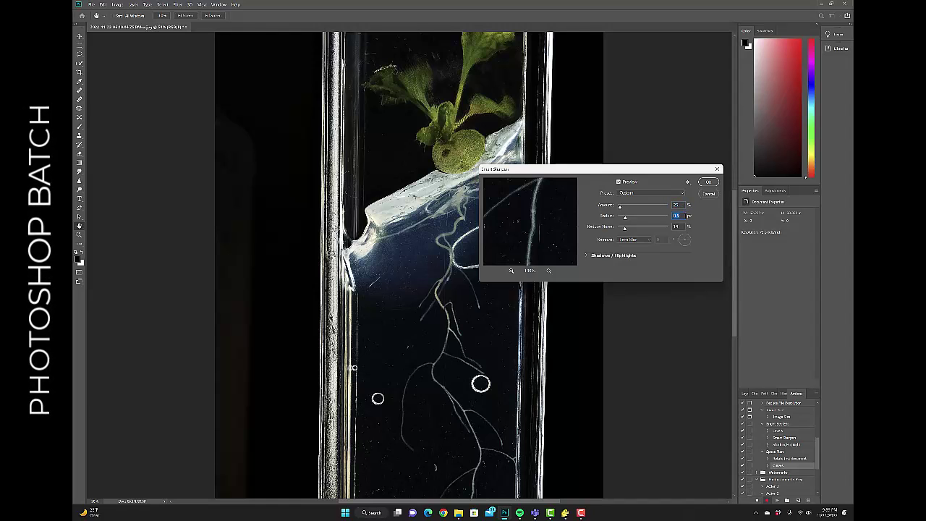
text(6)
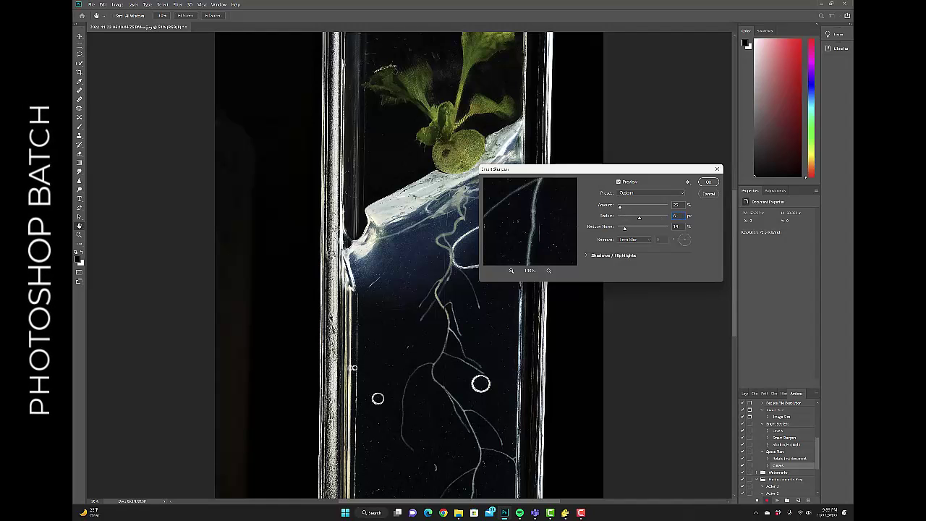
drag(679, 227, 669, 227)
click(708, 183)
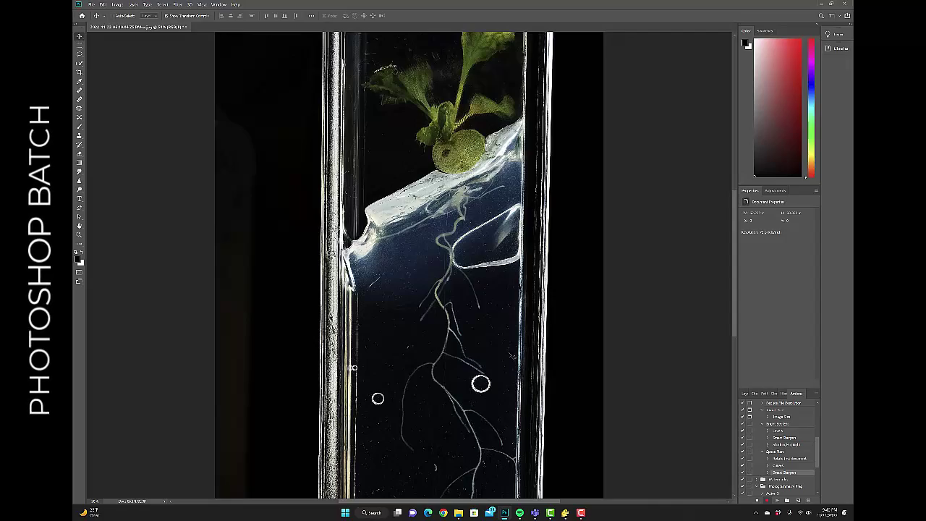
Step: Examine the sharpened roots and tube edges up close, from the root tips back up to the base of the plant
alt+scroll(510, 356, up, 4)
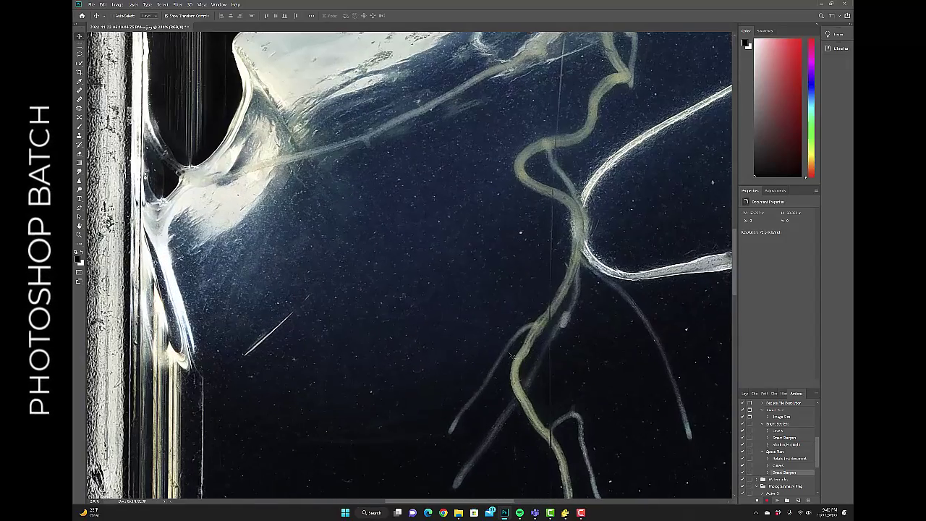
scroll(489, 343, down, 5)
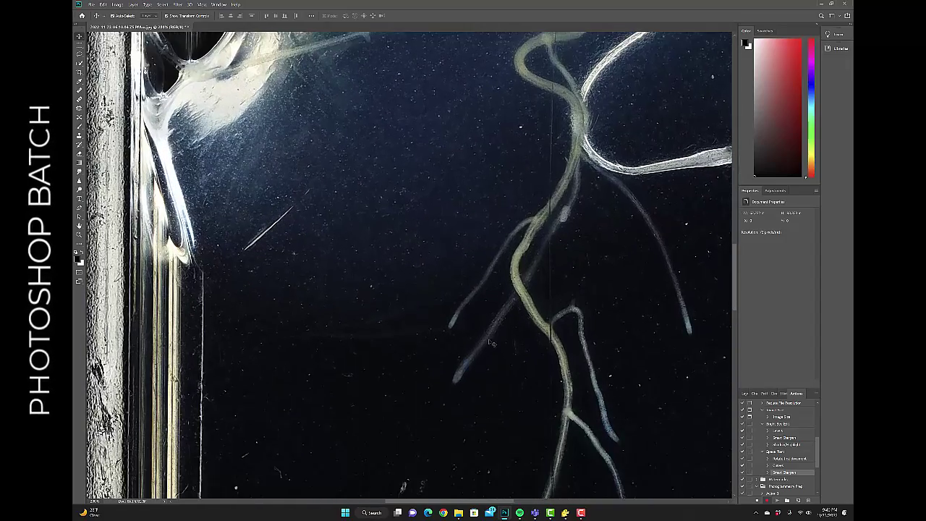
scroll(489, 343, down, 7)
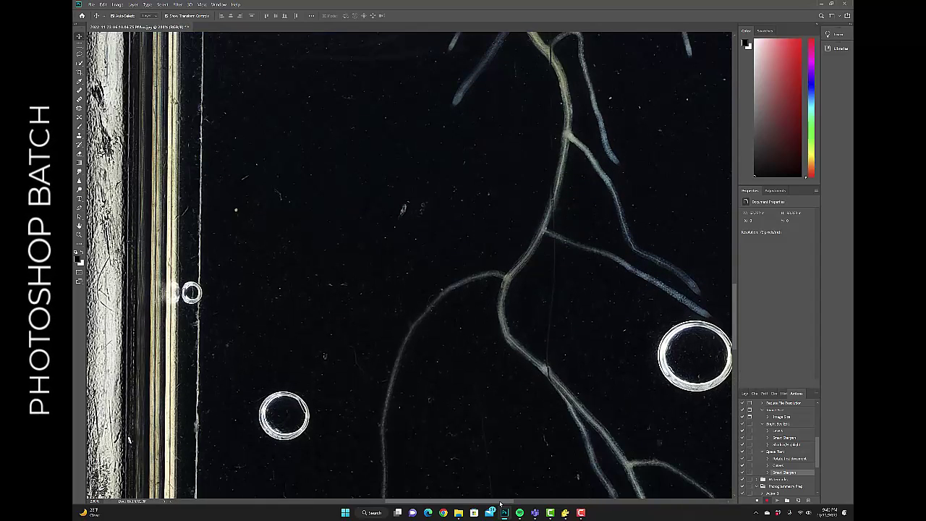
drag(501, 501, 533, 502)
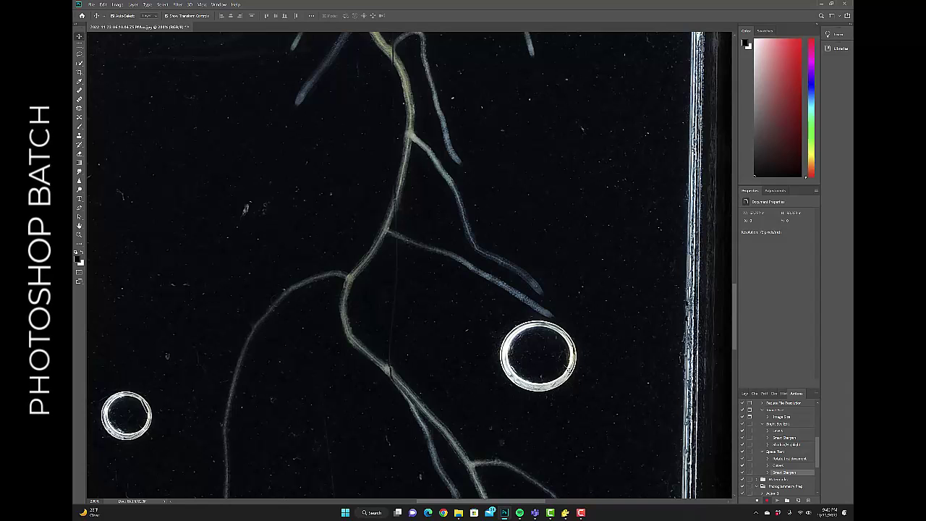
scroll(564, 376, down, 1)
scroll(564, 374, down, 4)
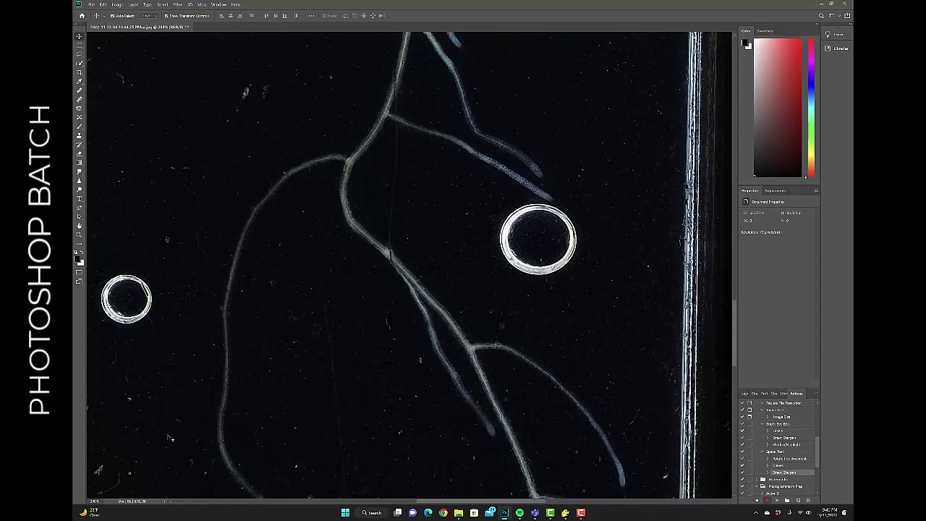
key(ctrl+minus)
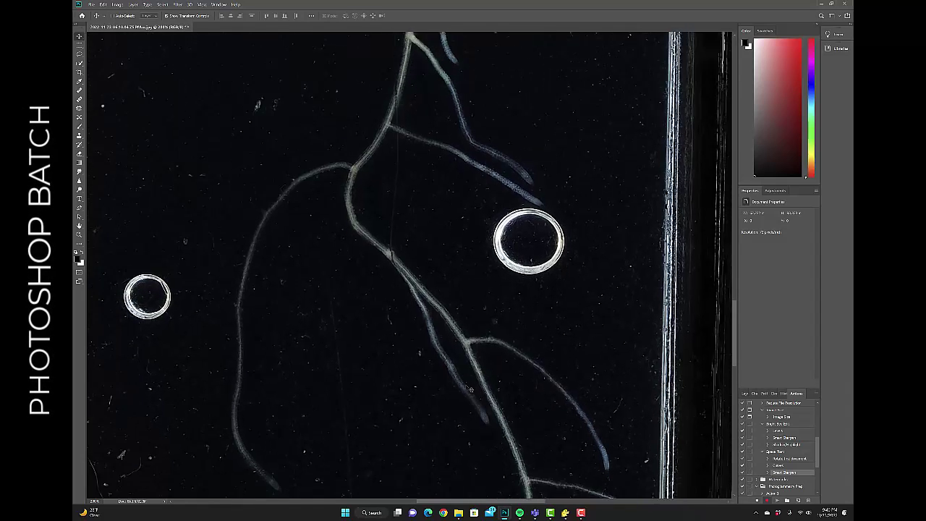
scroll(493, 357, down, 6)
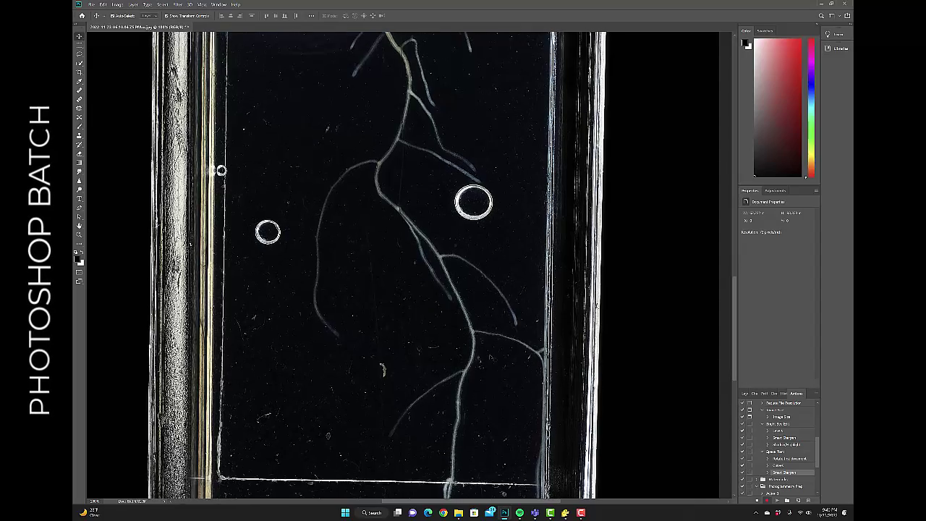
scroll(494, 357, down, 2)
scroll(493, 357, up, 4)
scroll(498, 348, up, 9)
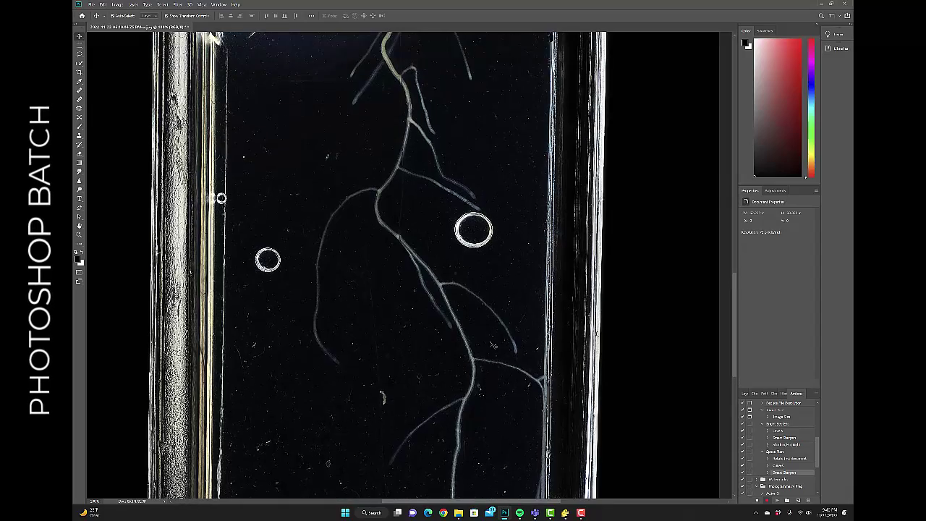
scroll(497, 349, up, 3)
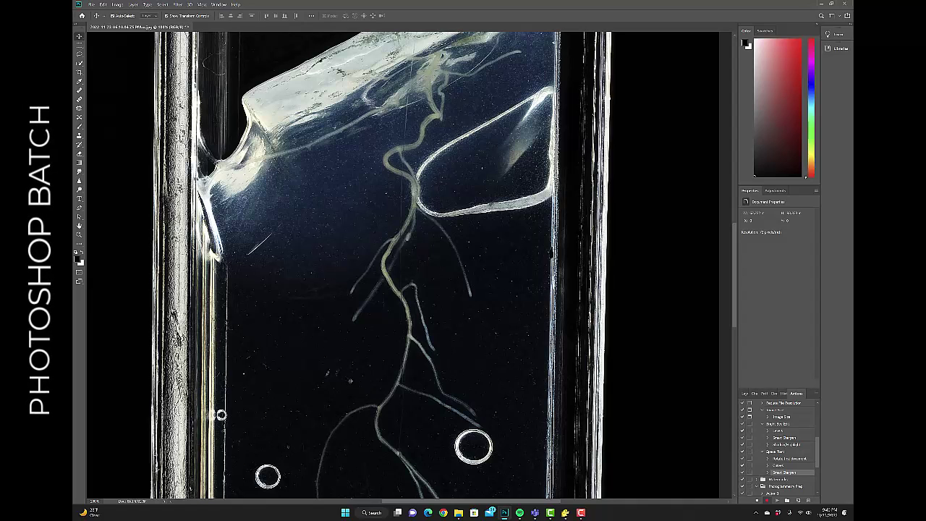
scroll(426, 272, up, 3)
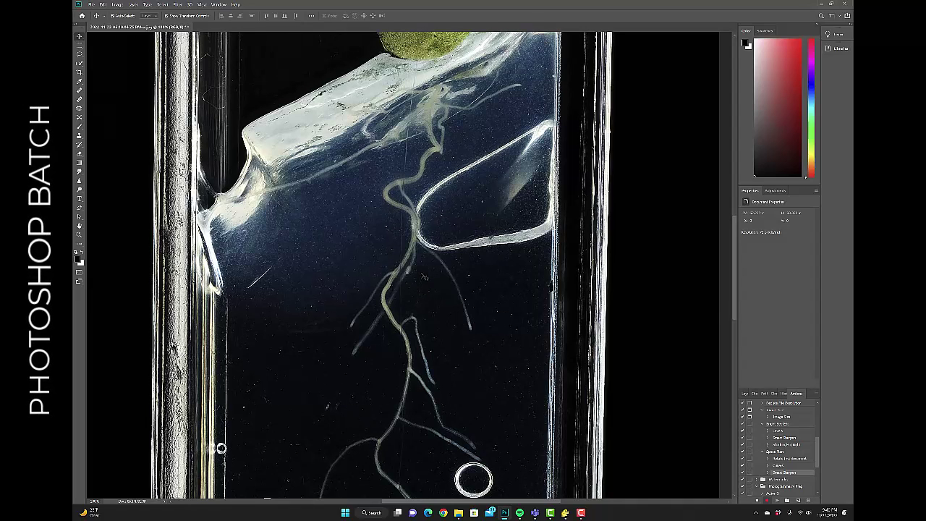
scroll(426, 275, up, 1)
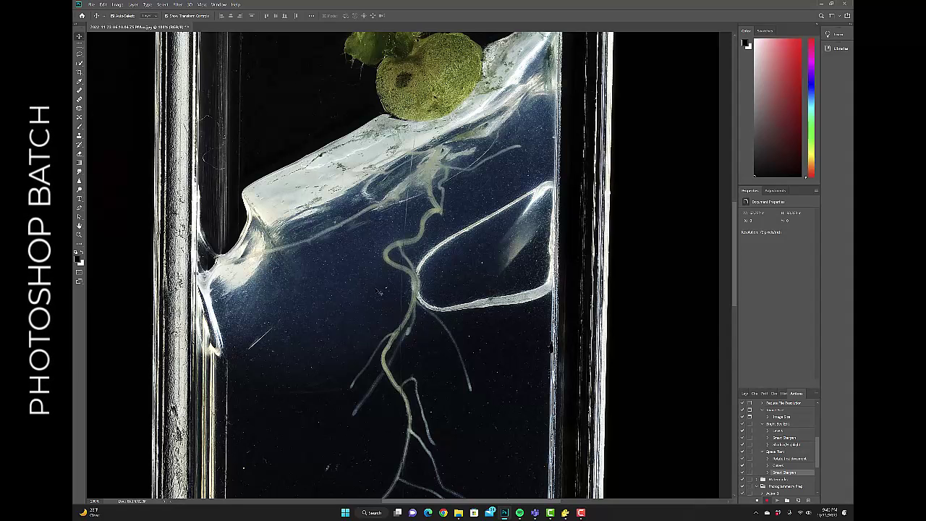
Step: Start a Levels adjustment on the RGB channel and raise the shadow input level slightly to darken the background
click(117, 4)
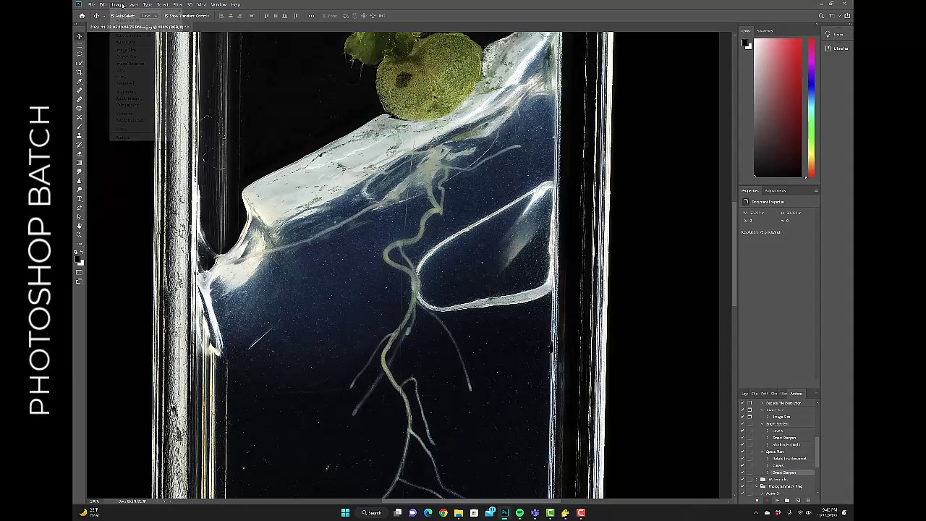
mouse_move(126, 20)
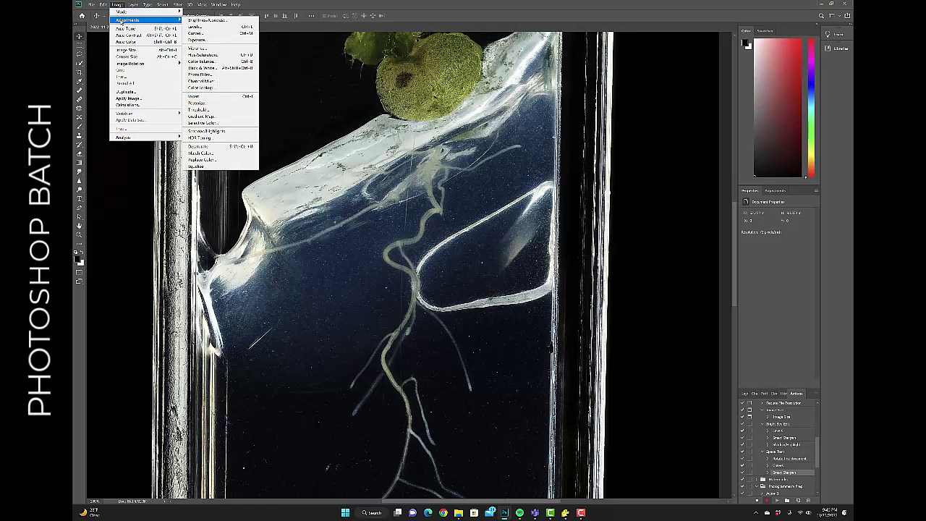
click(194, 27)
click(116, 4)
mouse_move(126, 20)
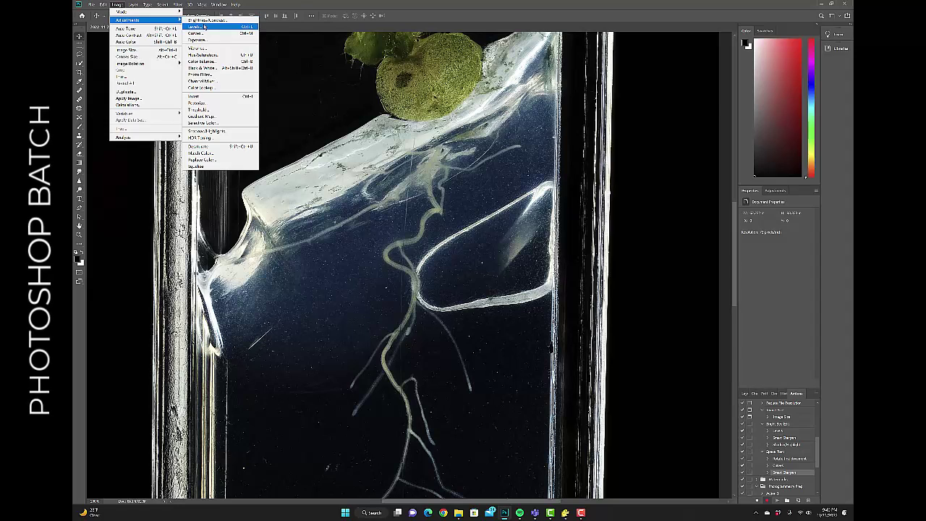
click(194, 27)
drag(587, 182, 593, 180)
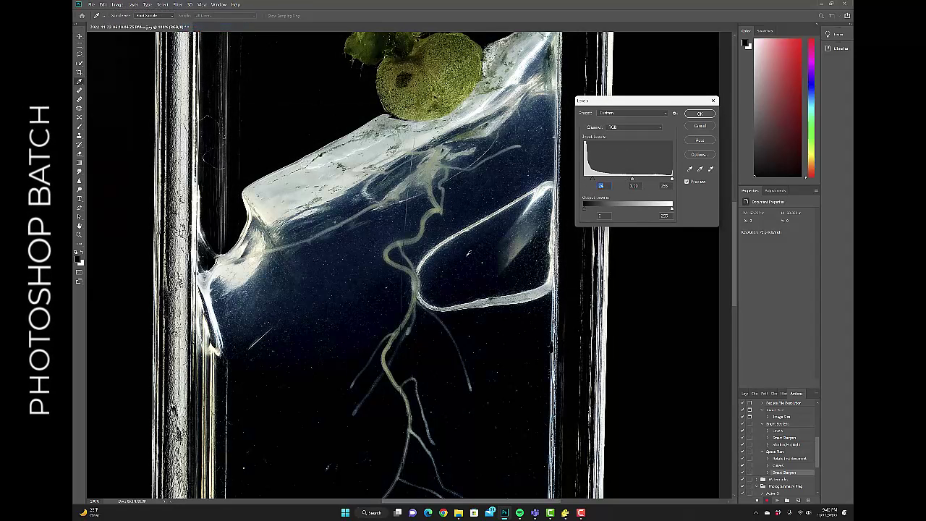
drag(592, 181, 589, 182)
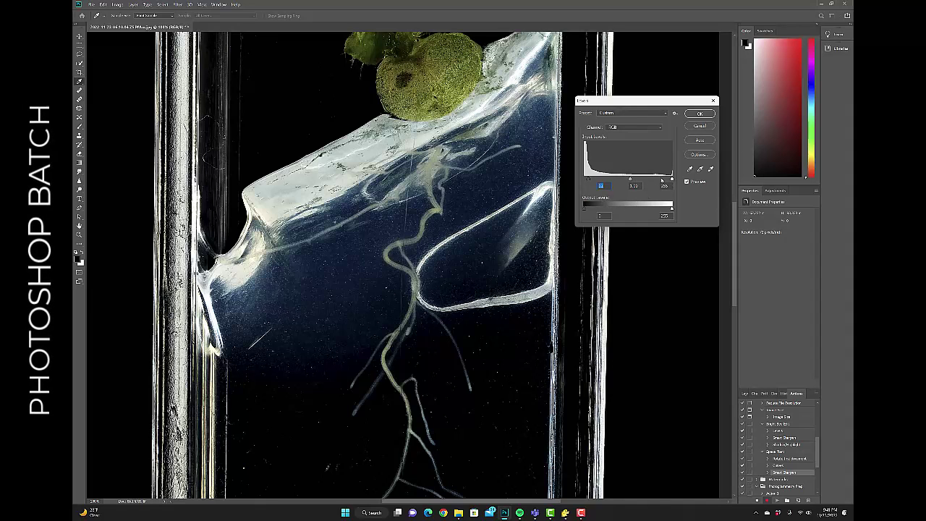
Step: Set the Levels midtone input to 0.95 and the highlight input to 220, and apply the adjustment
drag(671, 179, 627, 181)
text(1)
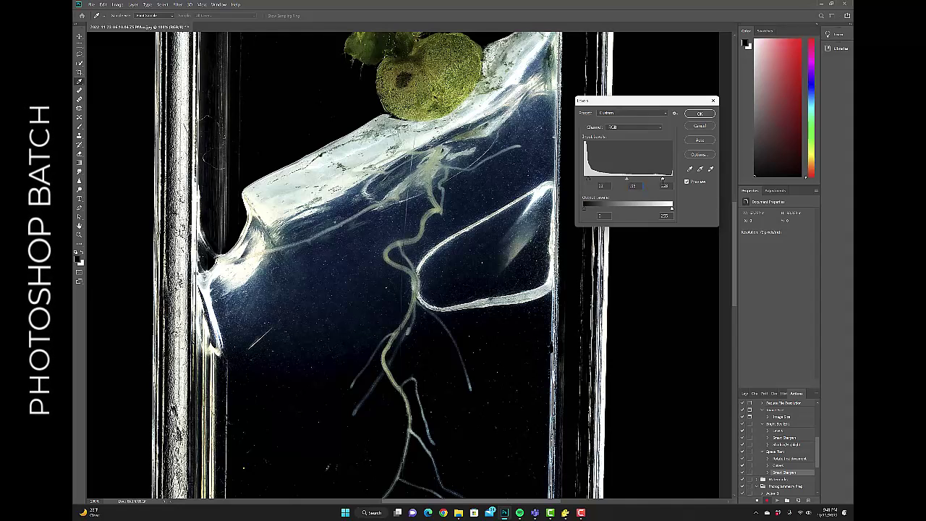
click(666, 185)
drag(662, 181, 663, 181)
click(664, 180)
text(220)
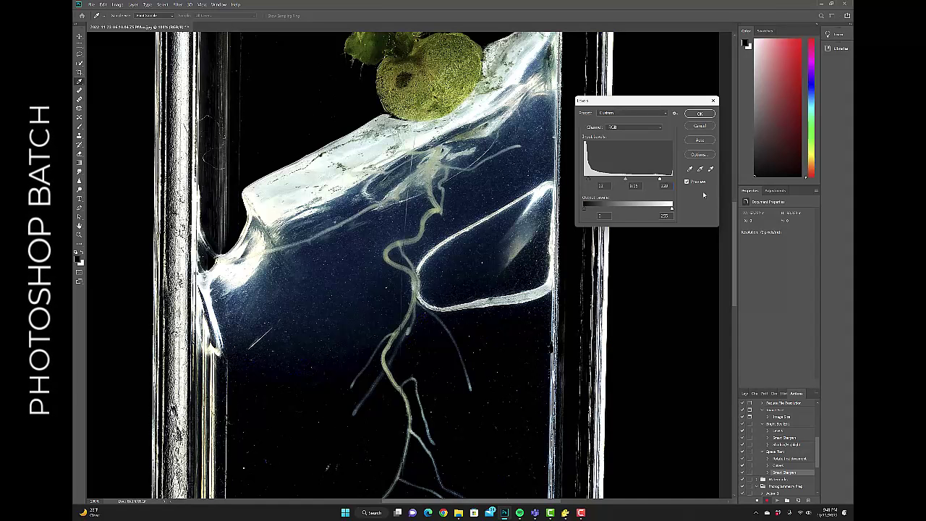
click(700, 114)
Step: Check the Levels result over the whole tube and in close-up along the roots
key(ctrl+0)
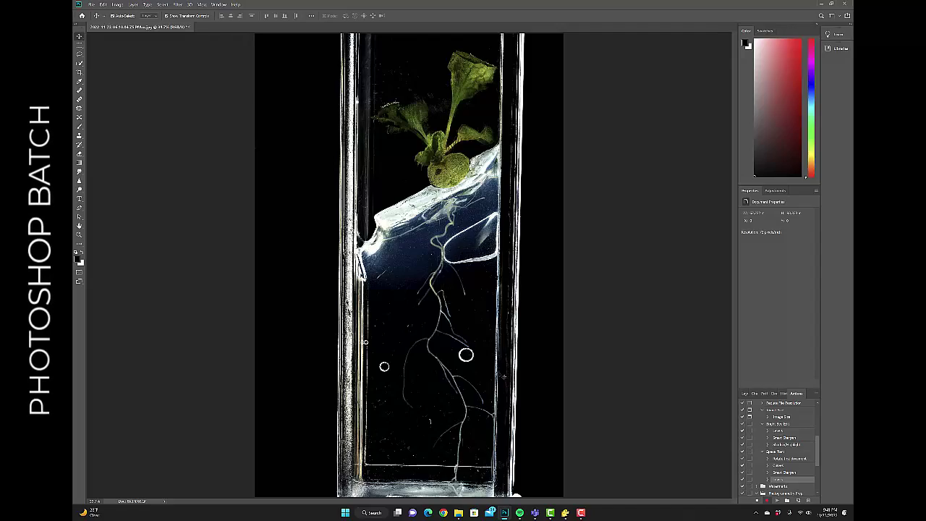
key(ctrl+plus)
key(ctrl+plus)
key(ctrl+plus)
key(ctrl+plus)
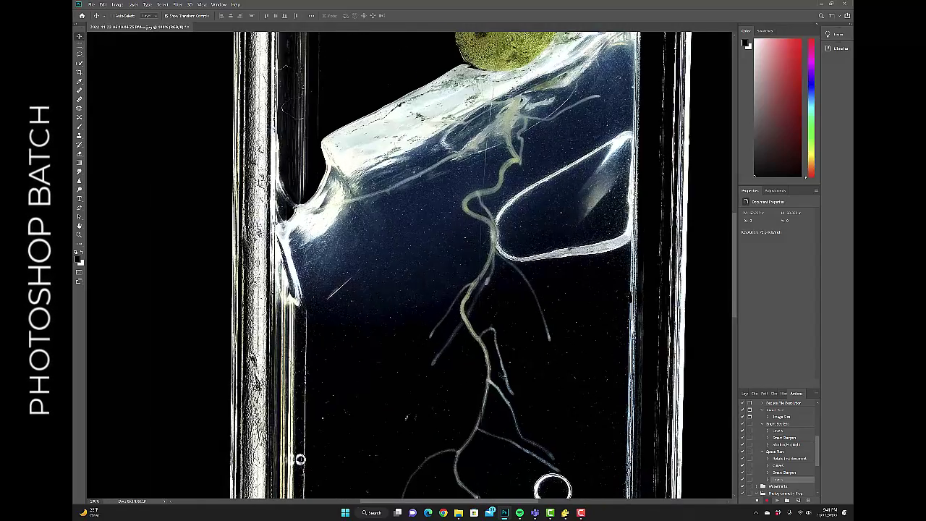
scroll(504, 375, down, 3)
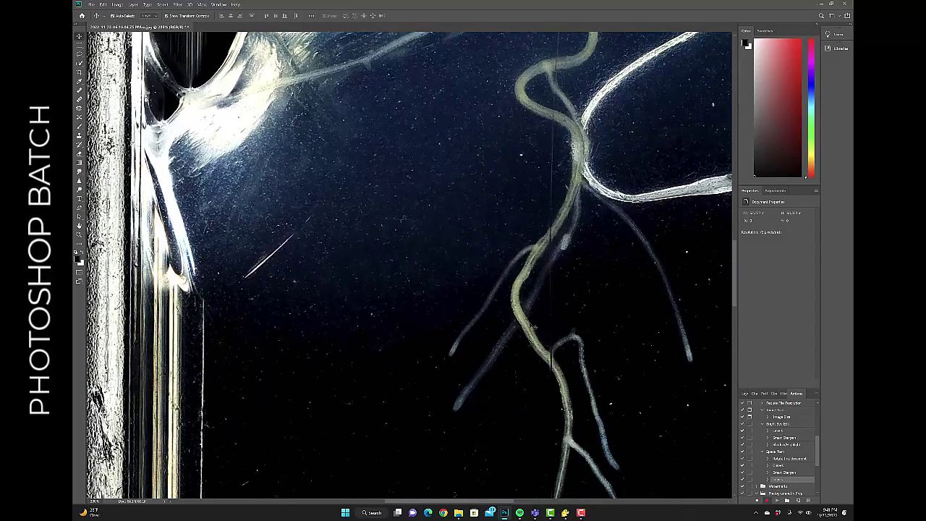
key(ctrl+minus)
key(ctrl+minus)
key(ctrl+minus)
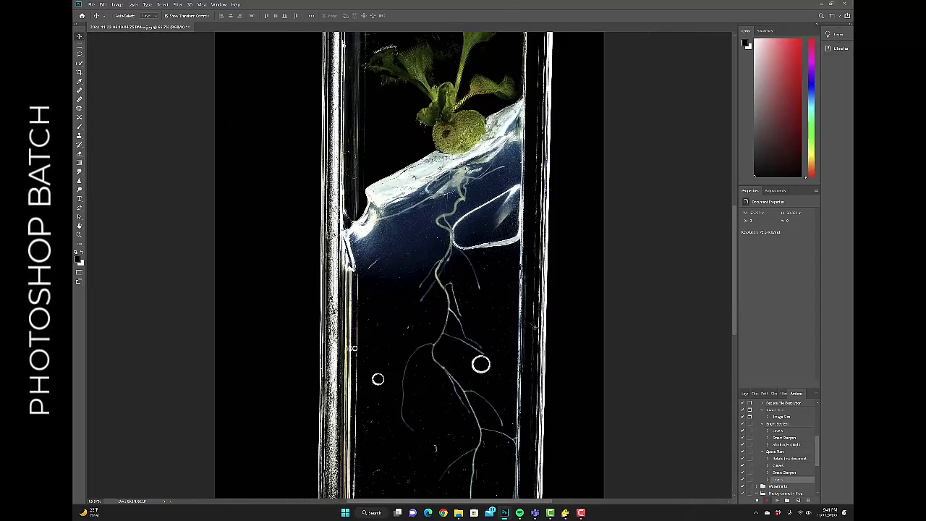
scroll(533, 318, down, 3)
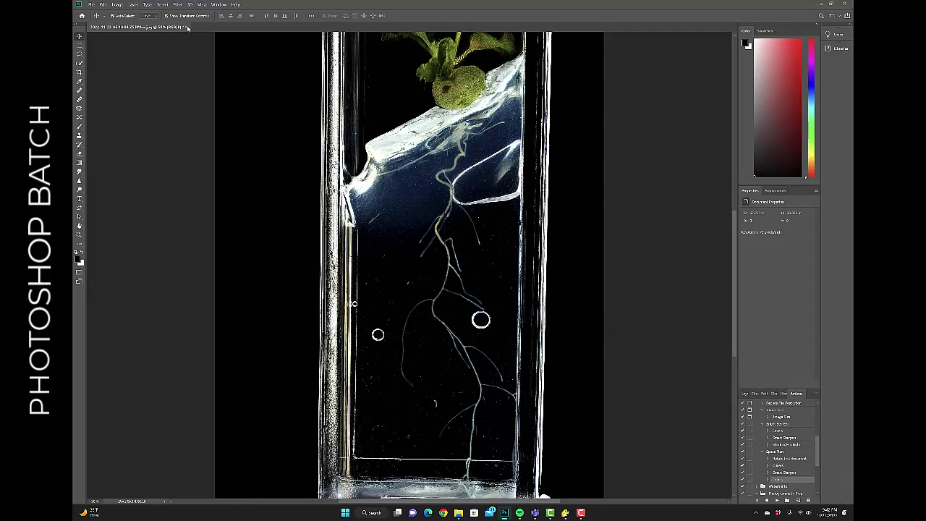
Step: Close the edited tube image without saving its changes
click(186, 27)
click(491, 191)
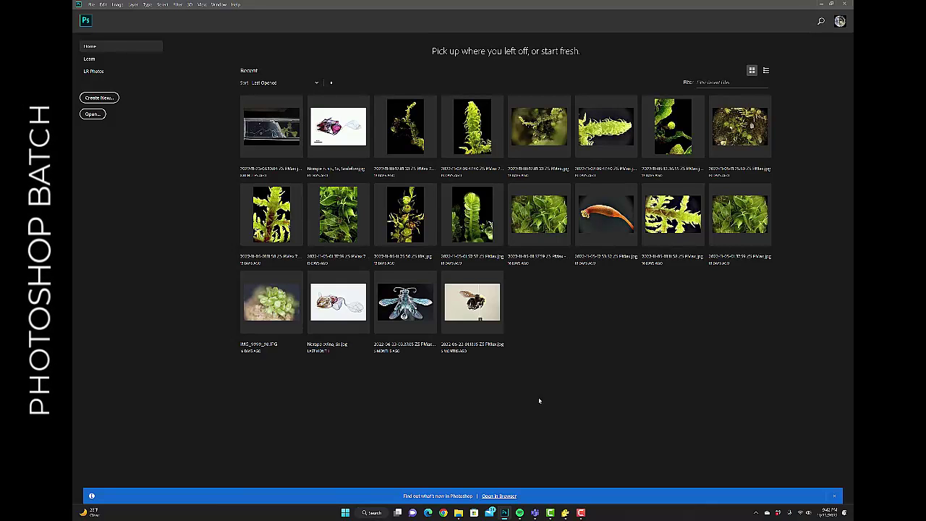
Step: Check the running stack in Zerene Stacker and bring up the Space Plant folder in File Explorer
click(550, 512)
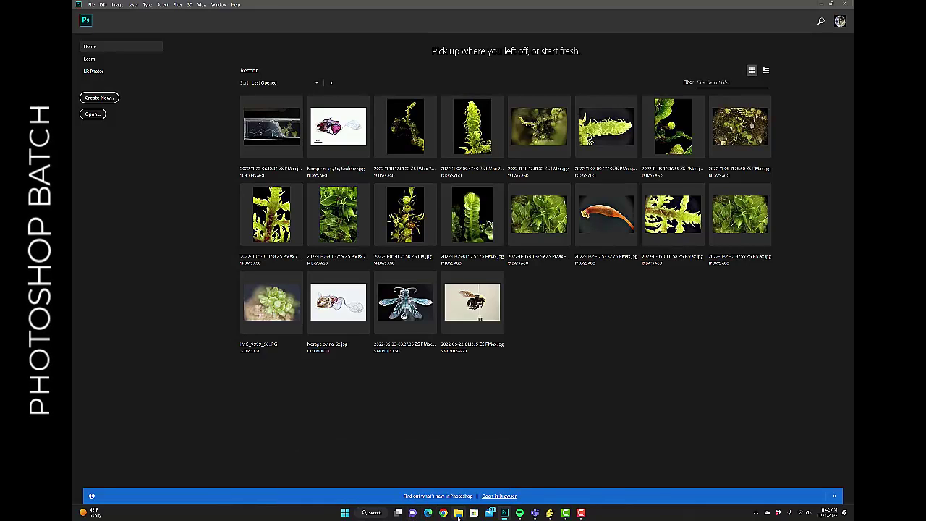
click(458, 512)
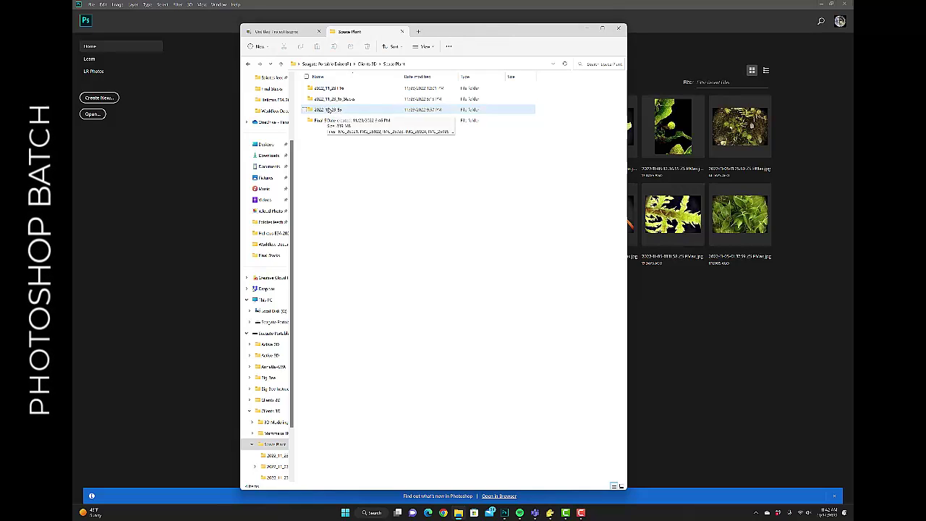
double_click(338, 108)
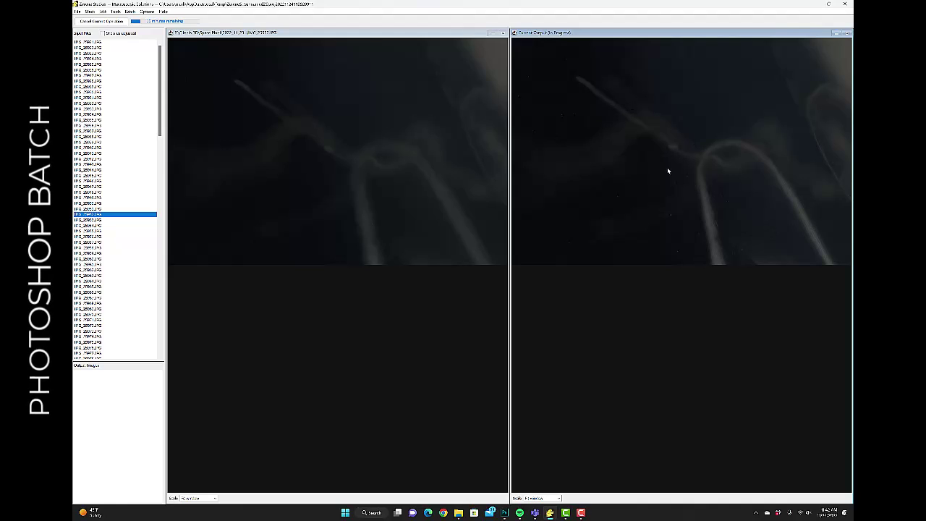
click(458, 512)
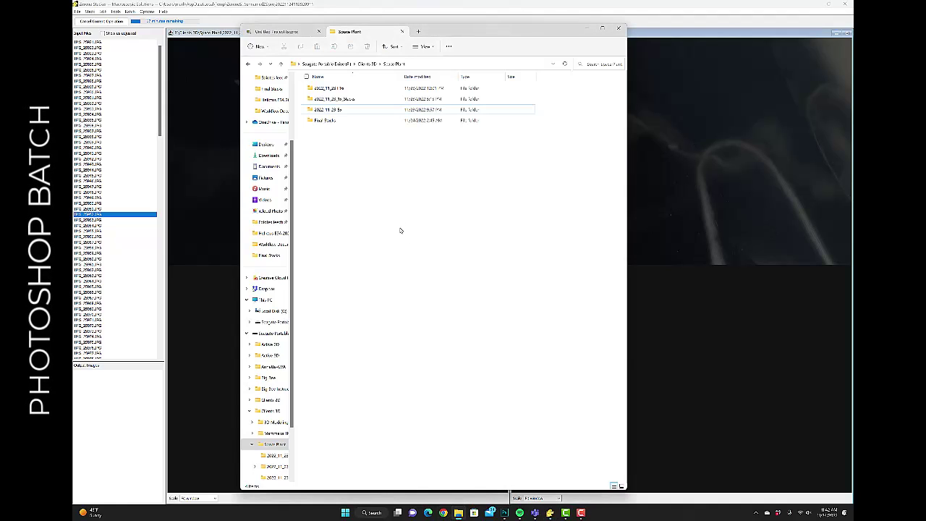
Step: Open the Final Stacks folder and look through the stacked images in it
double_click(318, 120)
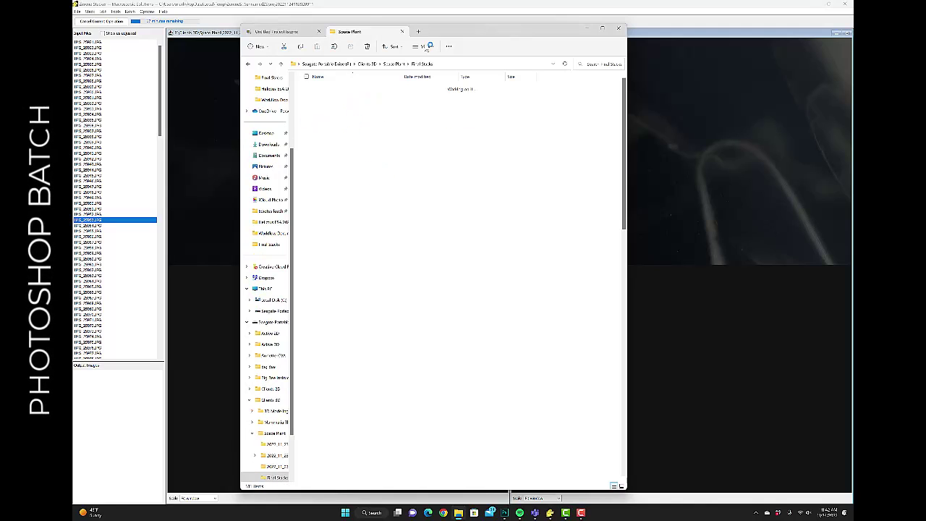
scroll(378, 162, down, 10)
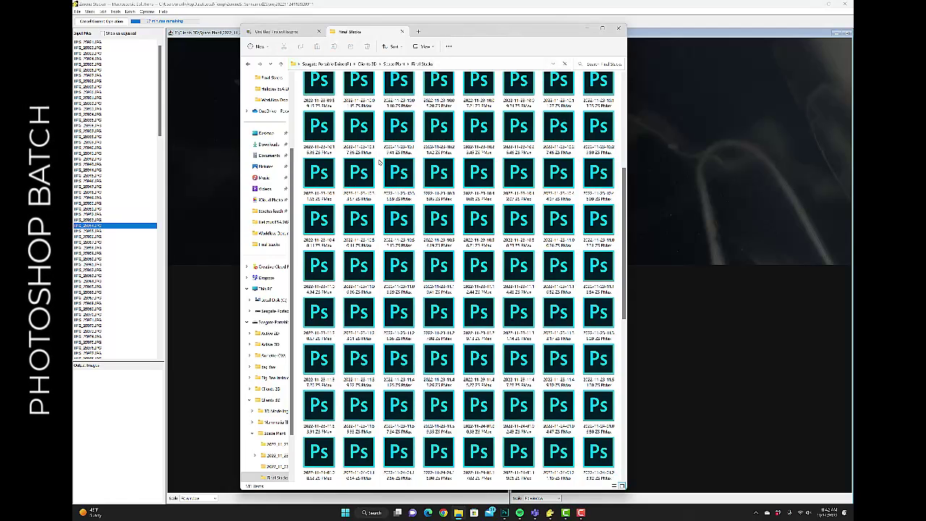
scroll(379, 162, up, 8)
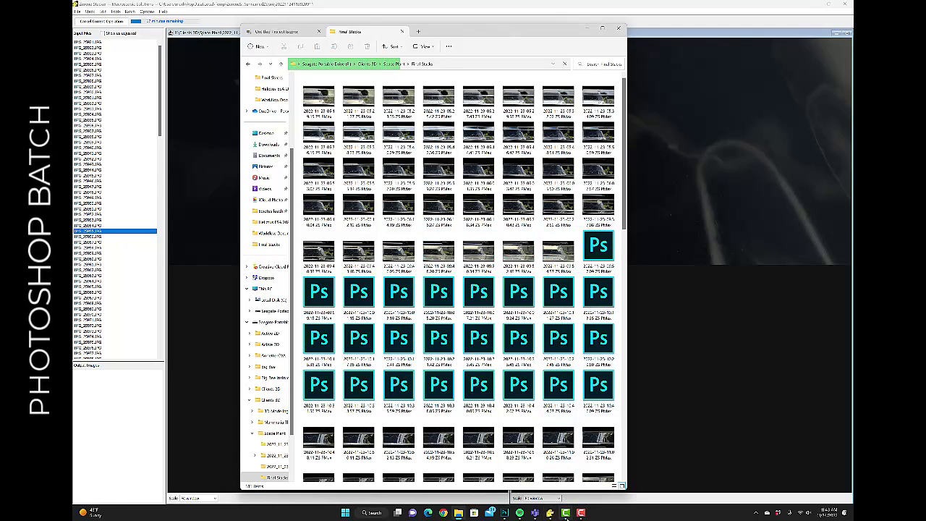
Step: Switch to Photoshop, start the Image Processor, and choose Clients 3D > Space Plant > Final Stacks as the source folder
click(504, 512)
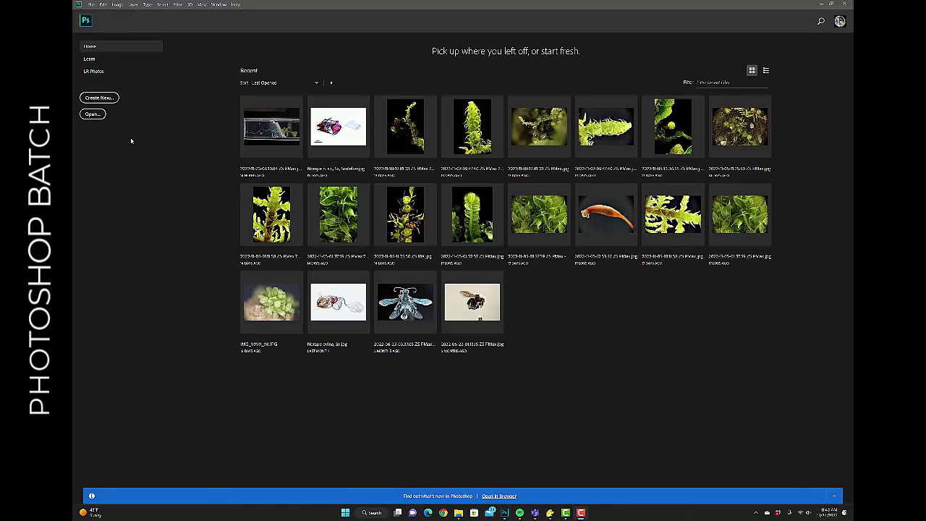
click(92, 4)
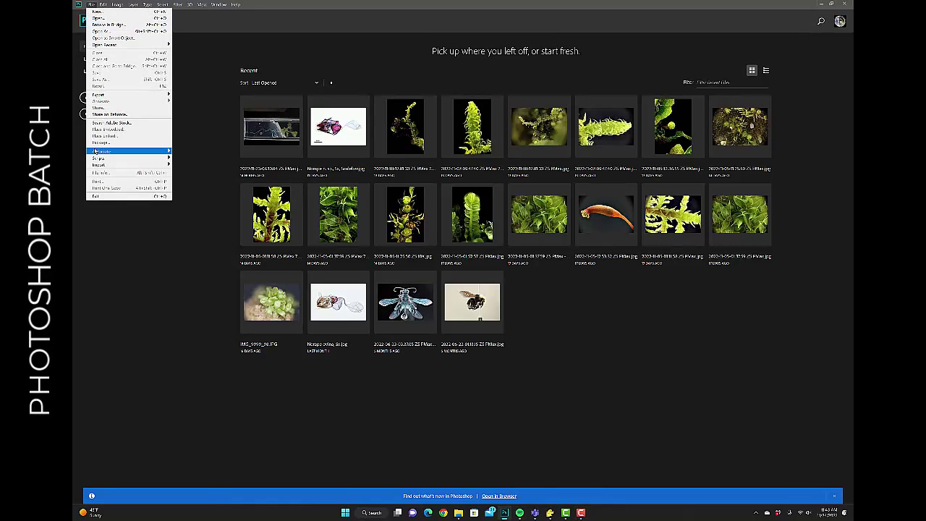
mouse_move(95, 151)
click(181, 160)
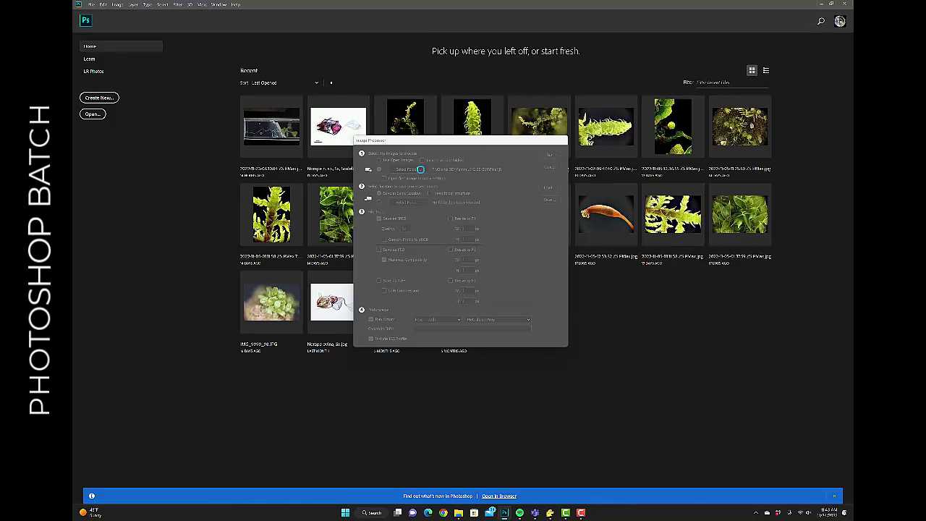
click(420, 169)
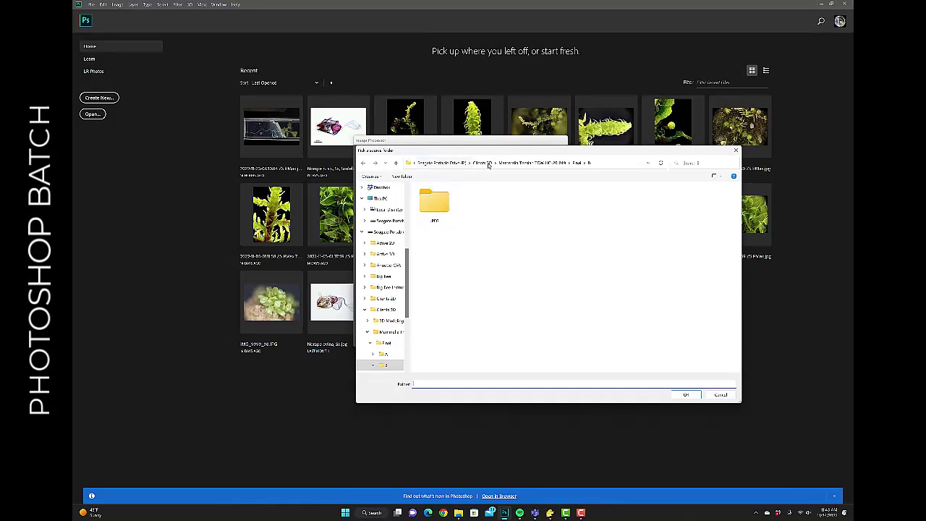
click(482, 163)
double_click(435, 219)
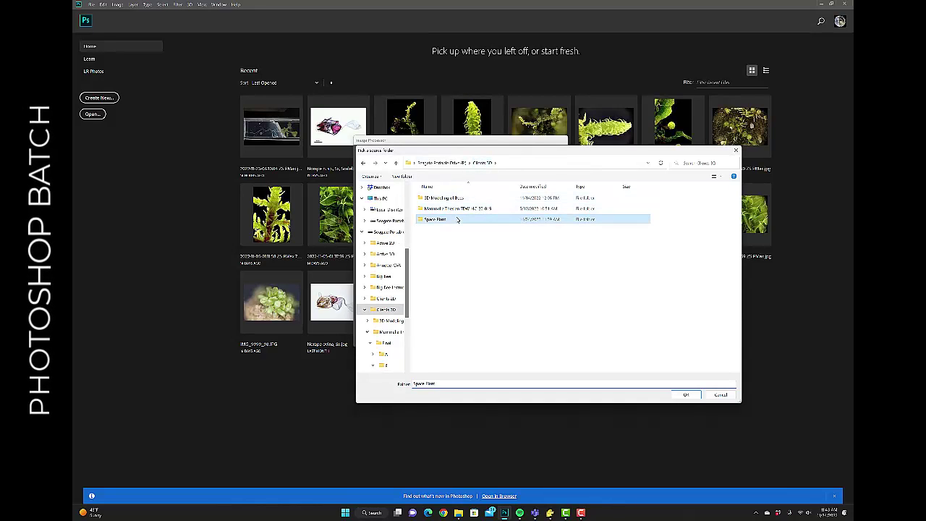
click(432, 231)
click(685, 394)
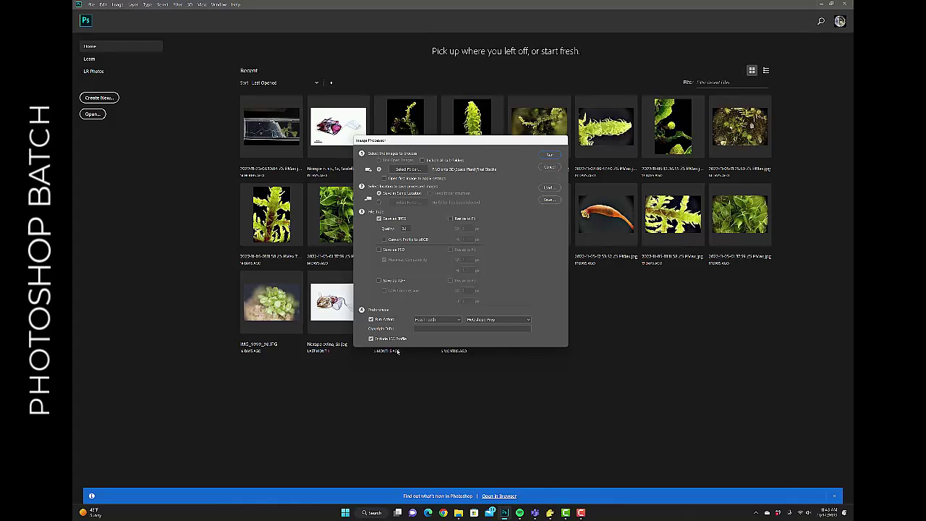
Step: Set the Image Processor to apply the Space Plant action from the Default Actions set, and run the batch
click(438, 320)
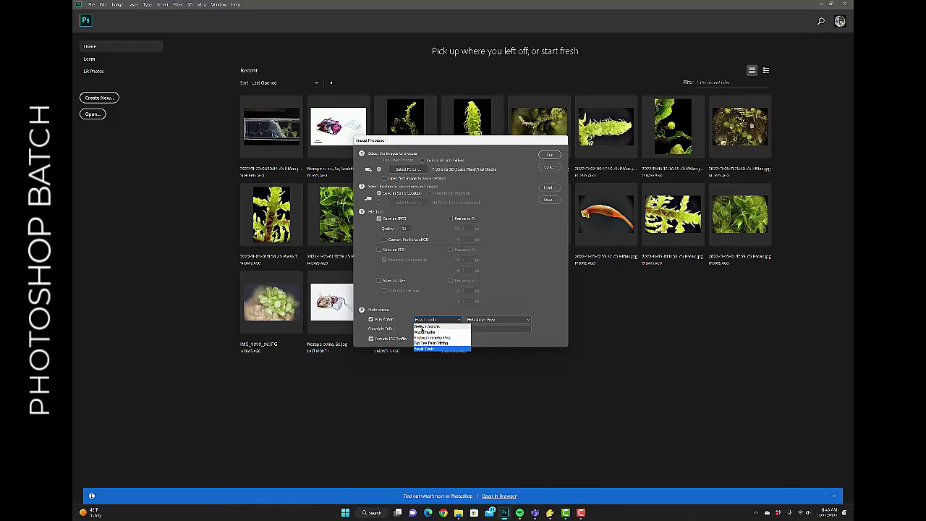
click(426, 327)
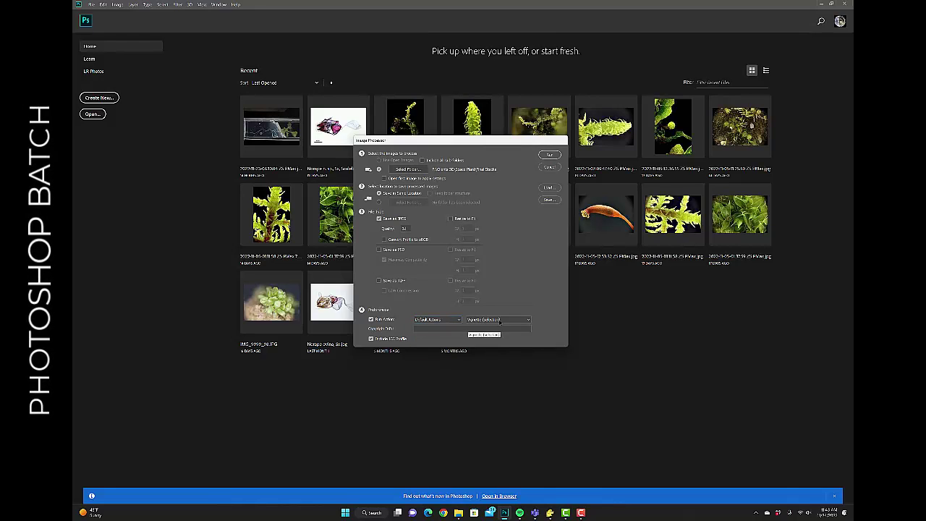
click(498, 319)
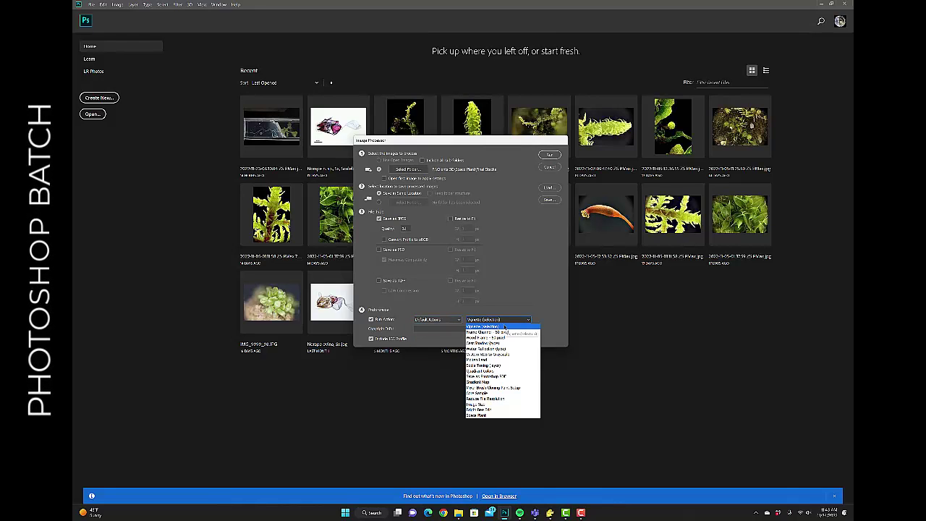
click(486, 414)
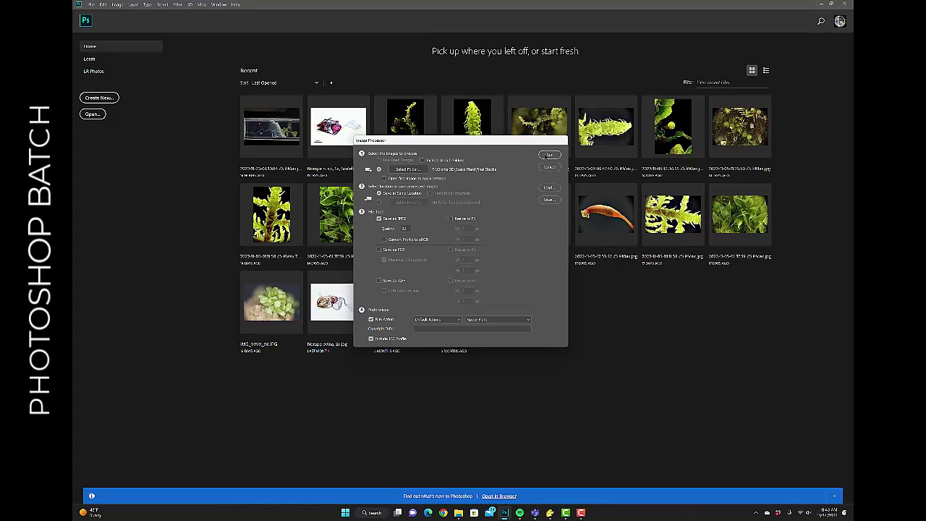
click(547, 155)
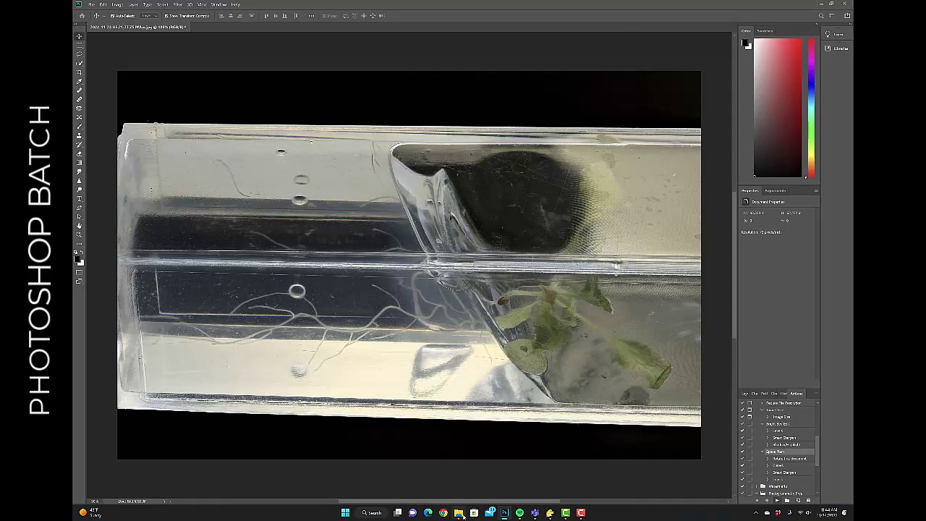
Step: Switch to File Explorer and open the output folder of the batch-processed images
click(458, 512)
click(324, 103)
double_click(323, 103)
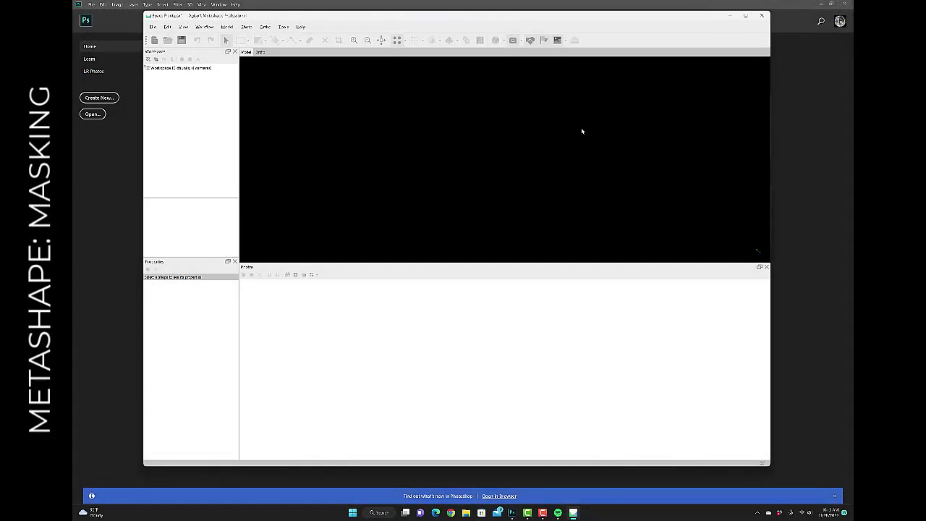
Step: Minimize Photoshop, switch to Metashape, and add all photos from the JPEG folder inside Final Stacks to the Space Plant project
click(820, 4)
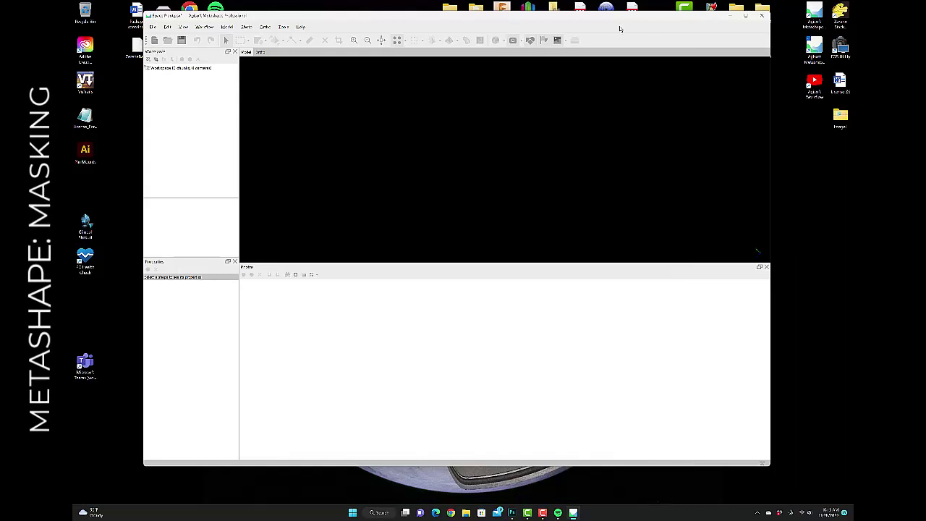
drag(536, 12, 538, 5)
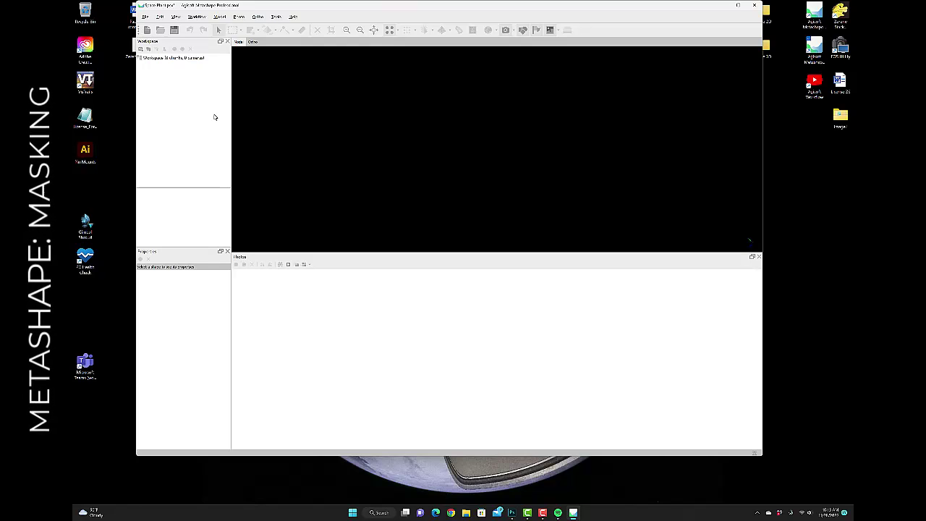
click(143, 49)
click(150, 49)
click(231, 95)
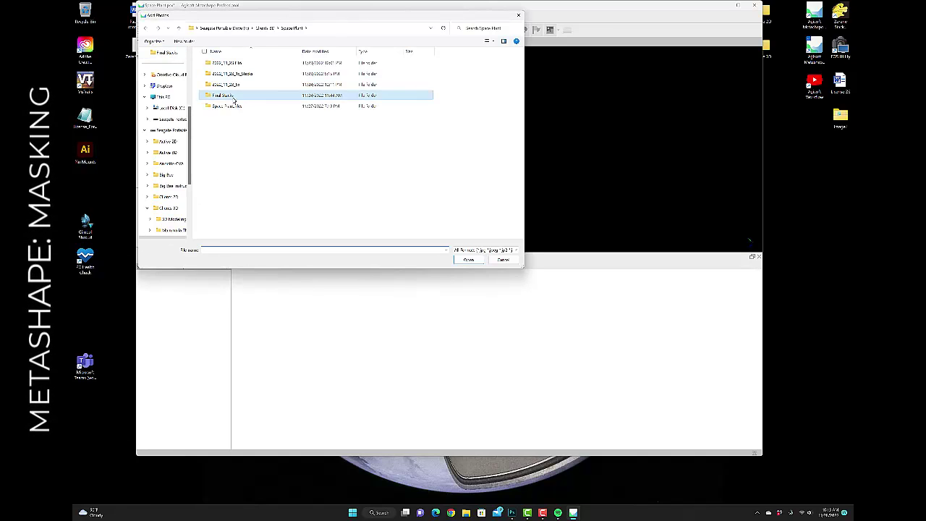
double_click(232, 97)
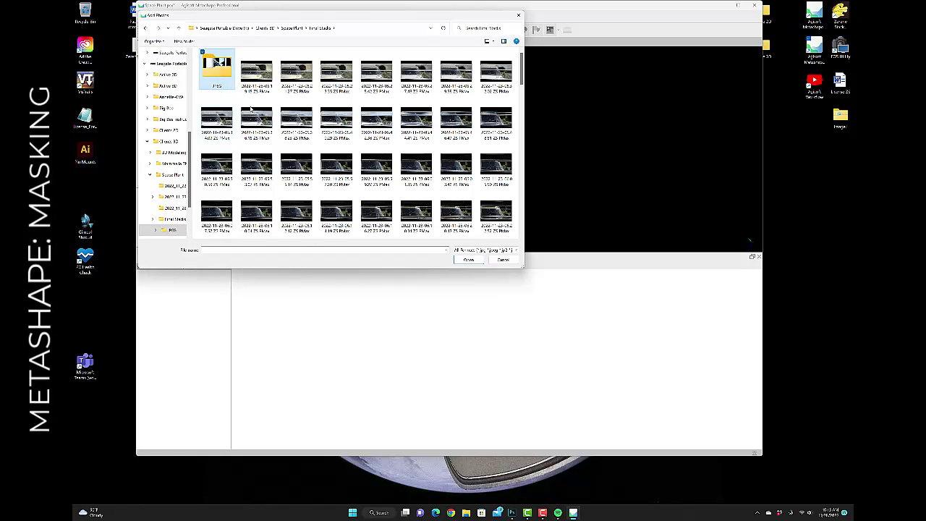
click(298, 118)
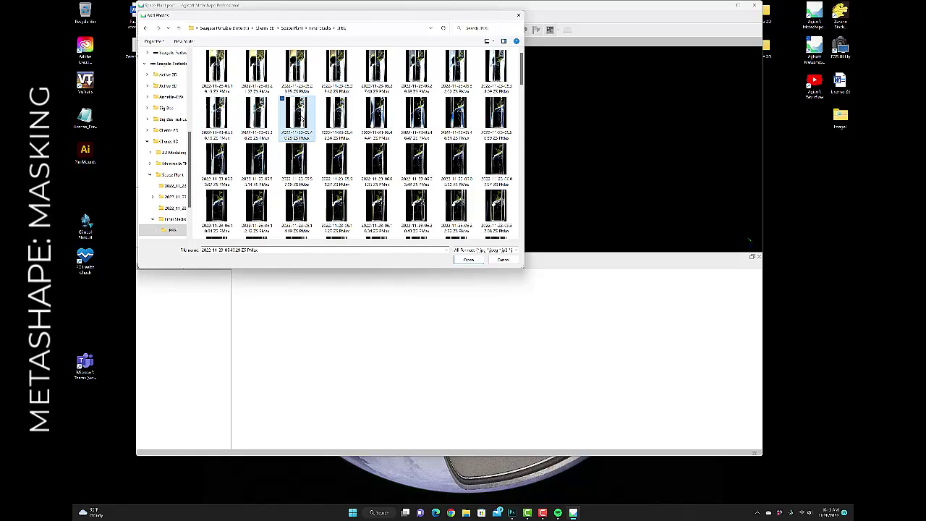
key(ctrl+a)
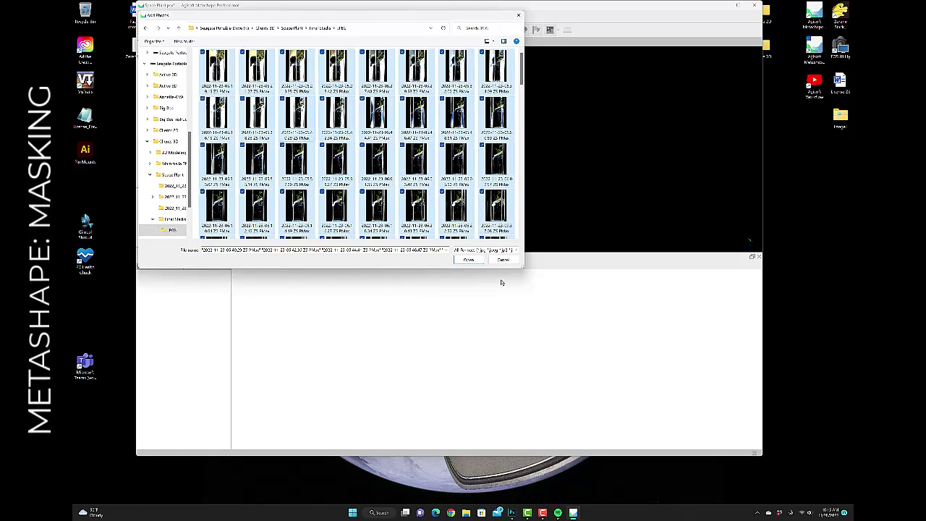
click(470, 259)
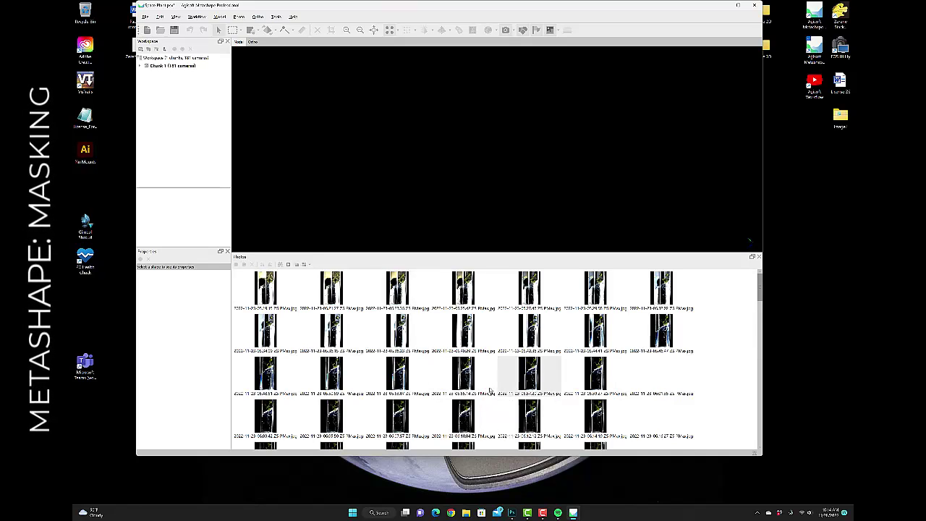
Step: Compare the imported tube photos with bright and dark backgrounds, examining the plant and its roots
double_click(397, 374)
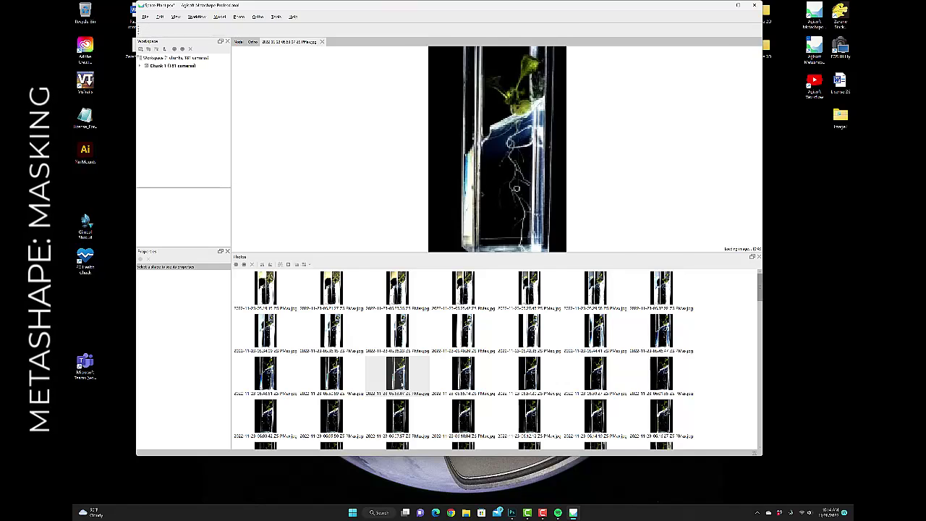
double_click(265, 287)
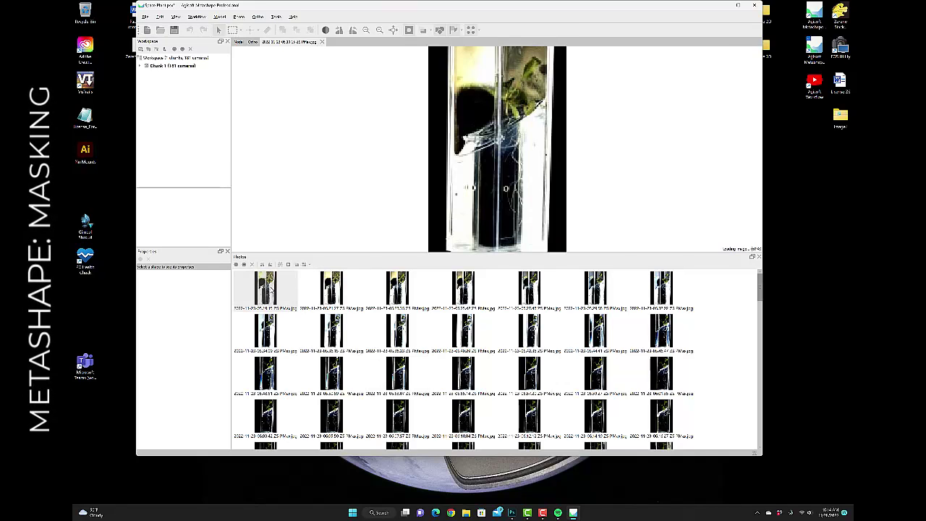
scroll(606, 78, up, 3)
scroll(607, 75, down, 5)
scroll(397, 426, down, 5)
scroll(397, 448, up, 5)
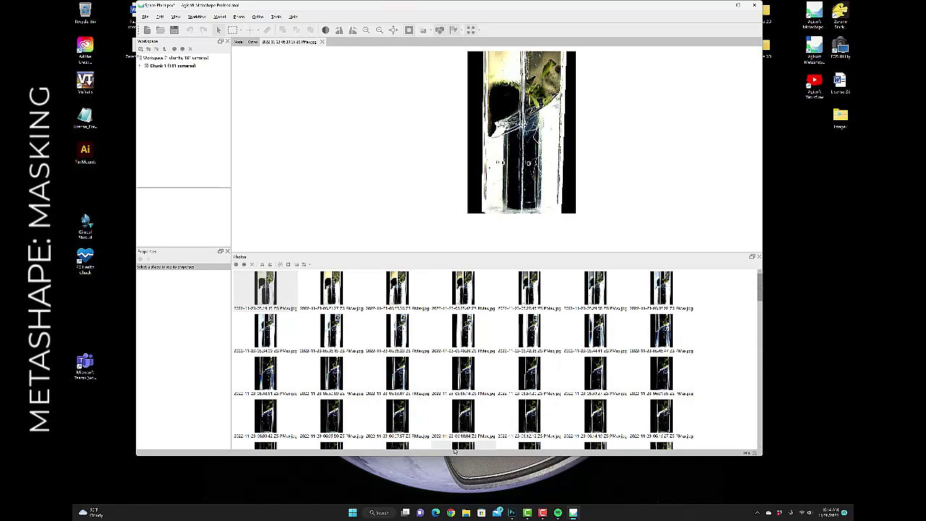
double_click(331, 374)
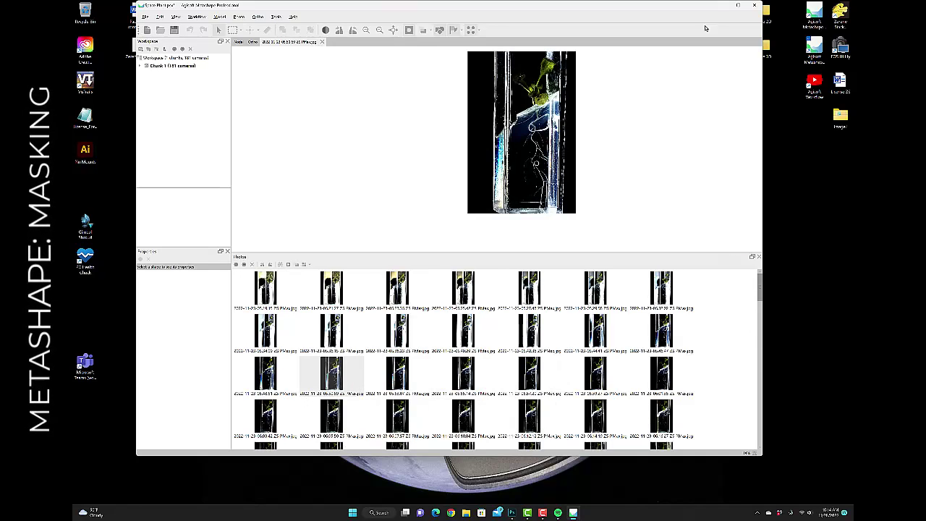
double_click(465, 377)
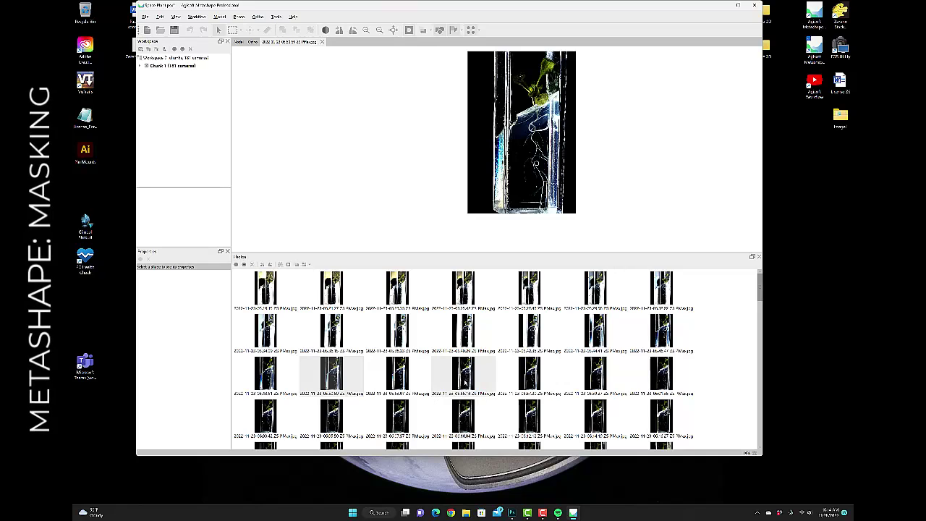
Step: Open a dark-background tube photo and mask the dark area beside the roots with the Magic Wand
double_click(397, 374)
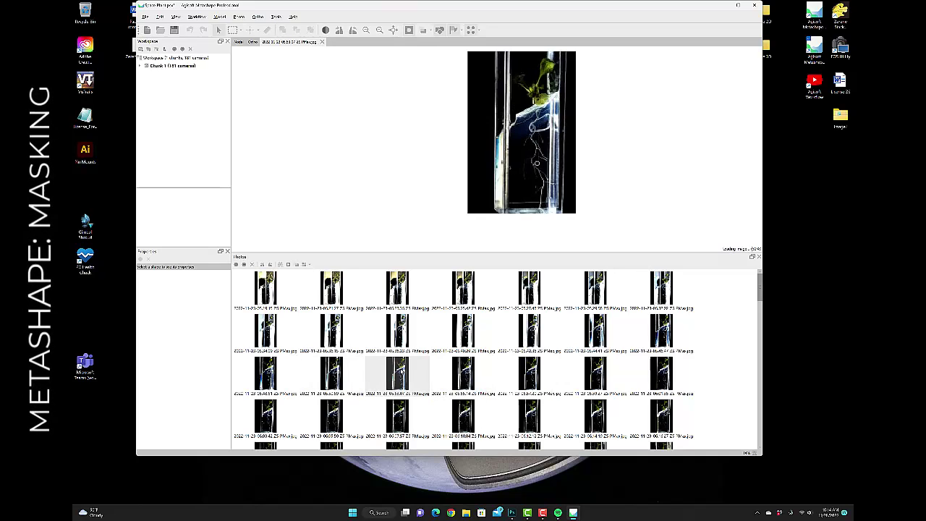
scroll(569, 147, up, 4)
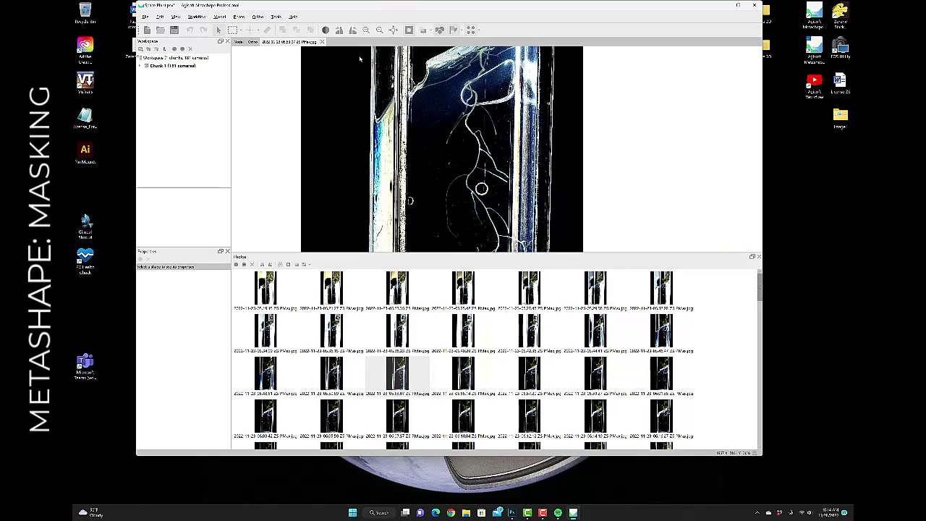
click(247, 31)
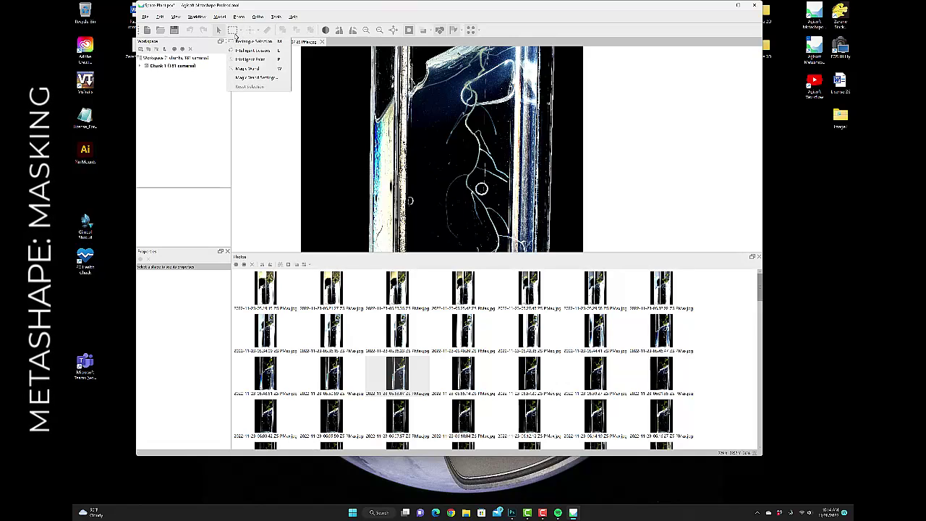
click(246, 68)
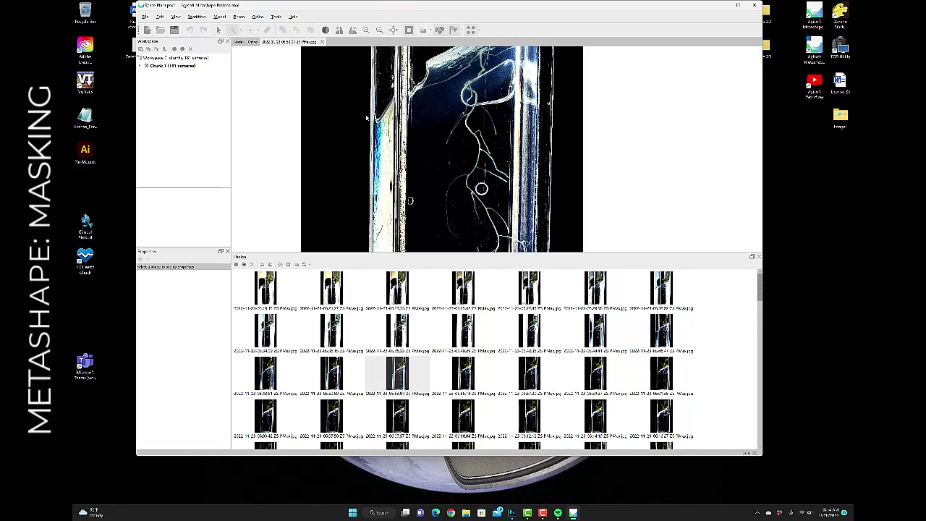
click(457, 157)
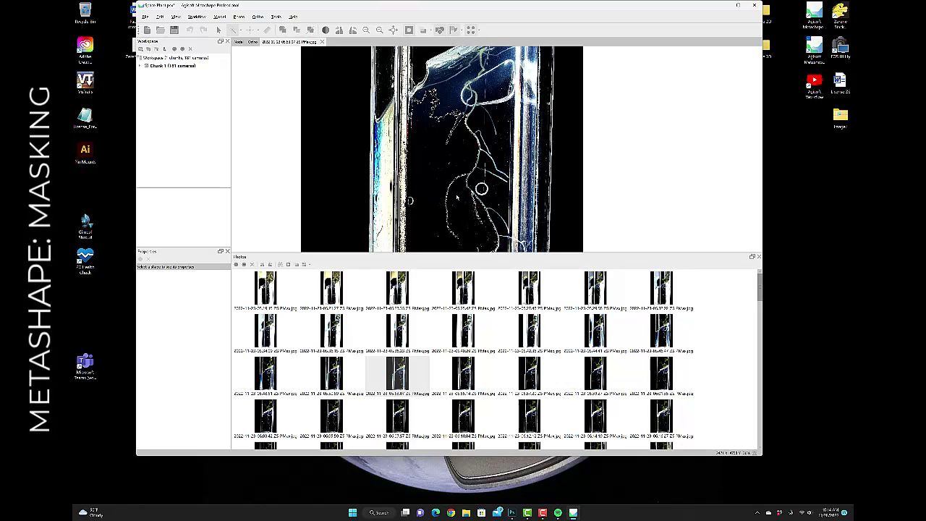
key(ctrl+shift+a)
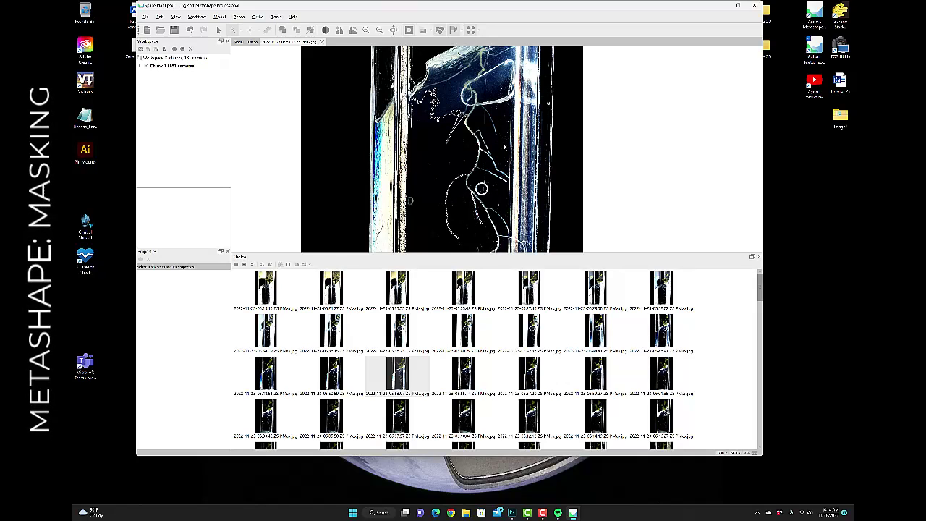
Step: Add the dark areas between the root branches to the photo's mask with the Magic Wand
click(476, 123)
double_click(483, 149)
key(ctrl+shift+a)
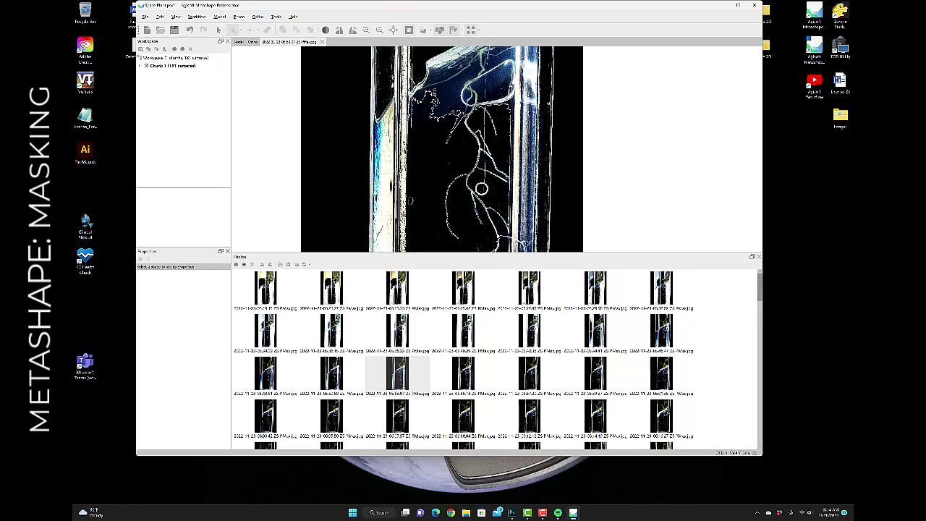
key(Escape)
scroll(494, 240, down, 5)
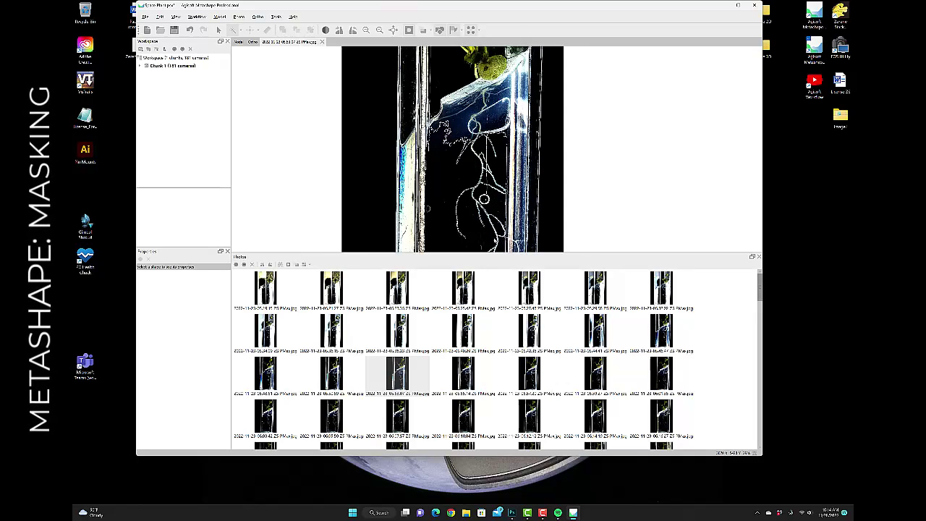
Step: Examine the roots, bubbles and tube edges in the dark-background photo at different magnifications
scroll(495, 248, up, 5)
scroll(499, 248, up, 4)
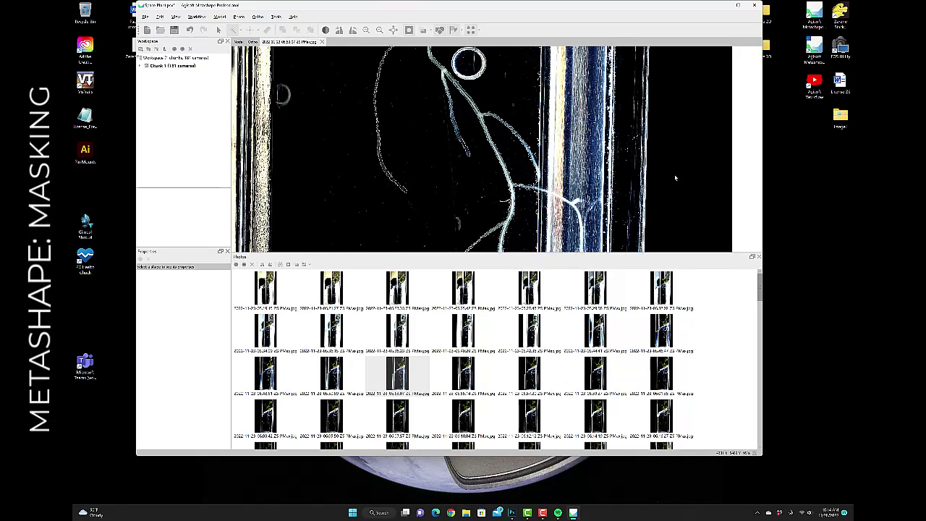
scroll(483, 325, down, 6)
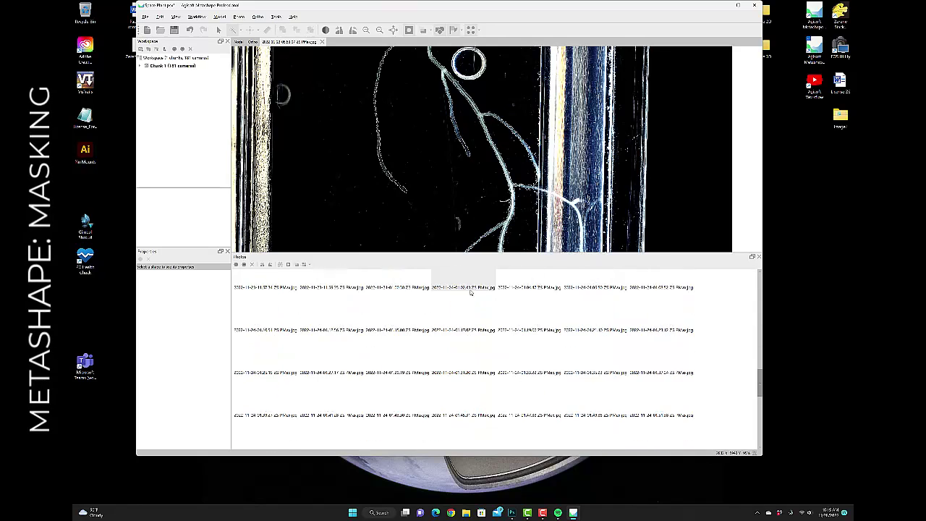
scroll(484, 194, down, 5)
scroll(477, 225, up, 5)
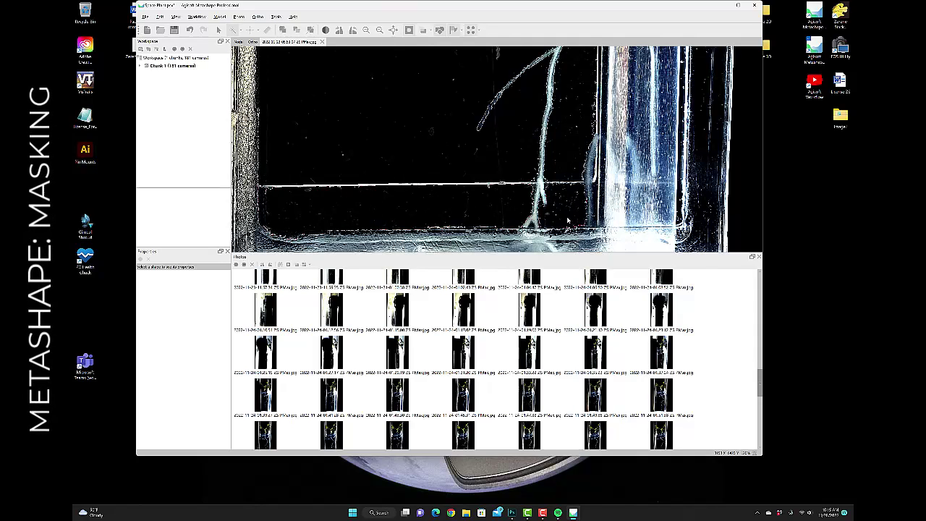
scroll(567, 220, down, 6)
scroll(536, 178, down, 3)
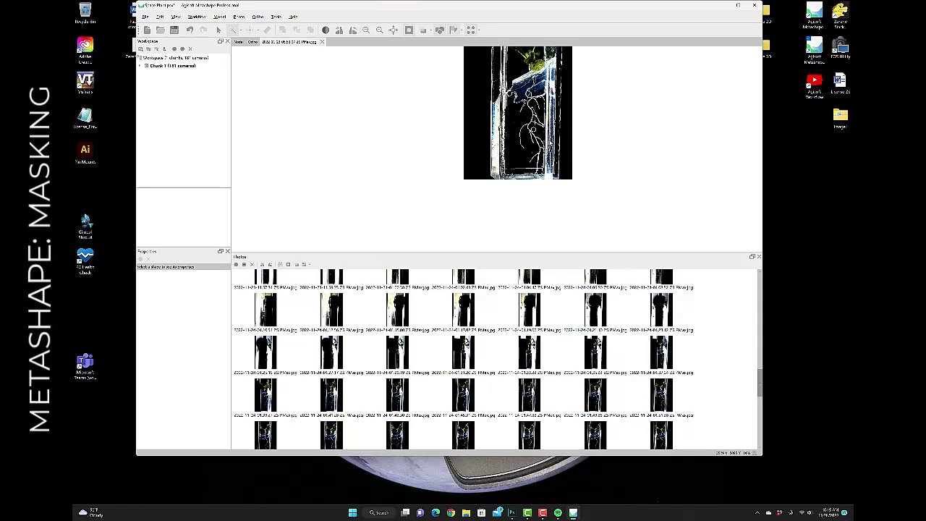
scroll(541, 102, up, 2)
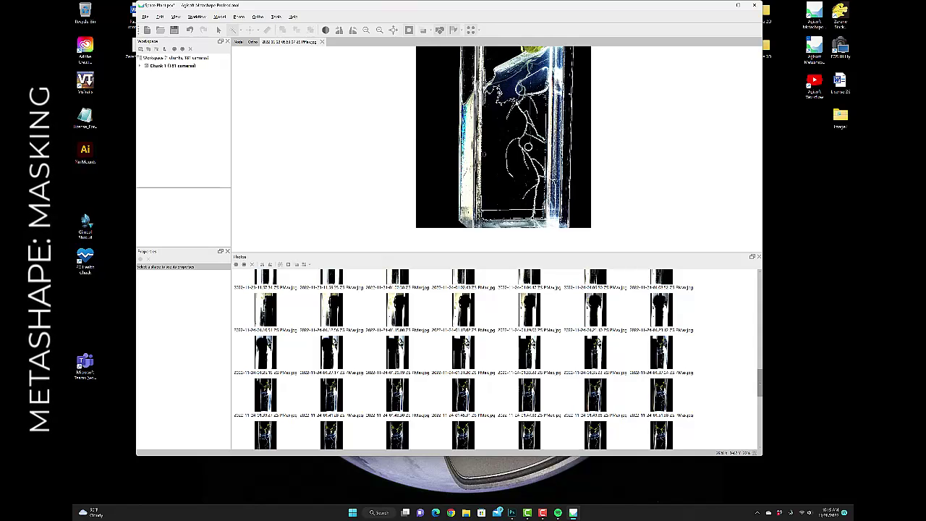
scroll(518, 101, down, 3)
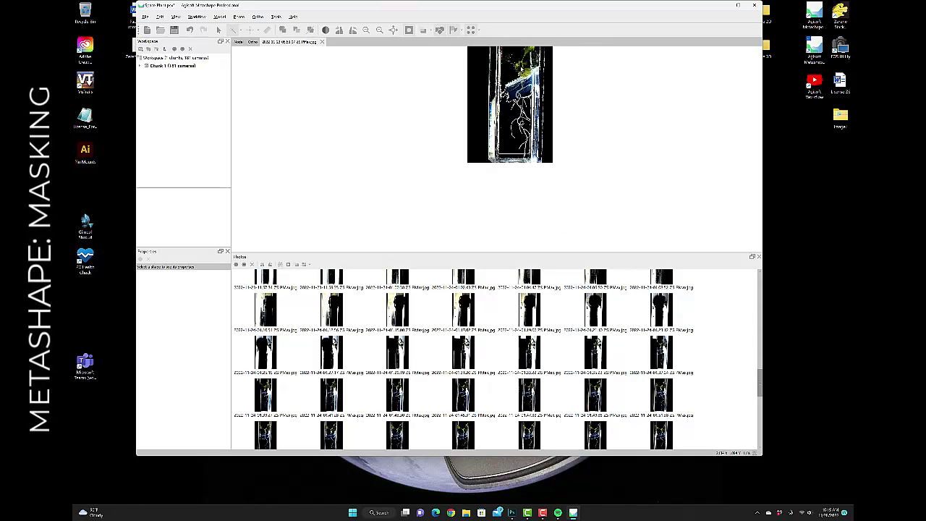
click(537, 76)
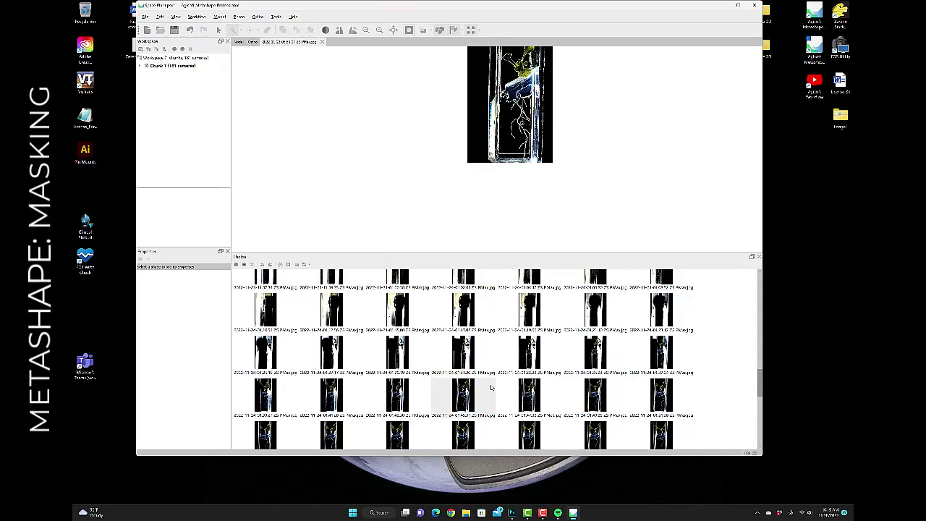
Step: Open several other dark-background photos from the set and compare how clearly their roots stand out against the tube
scroll(493, 387, down, 5)
double_click(463, 339)
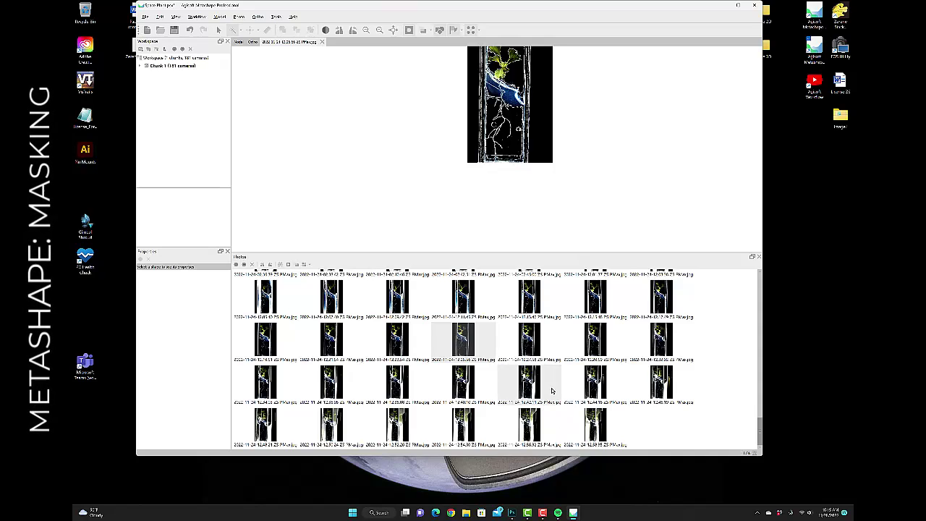
scroll(521, 394, up, 3)
double_click(464, 347)
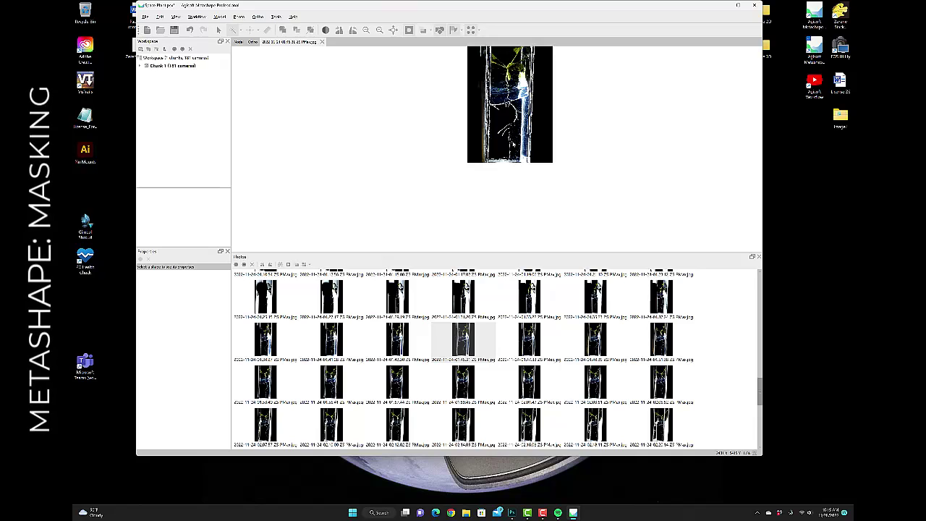
scroll(516, 153, up, 3)
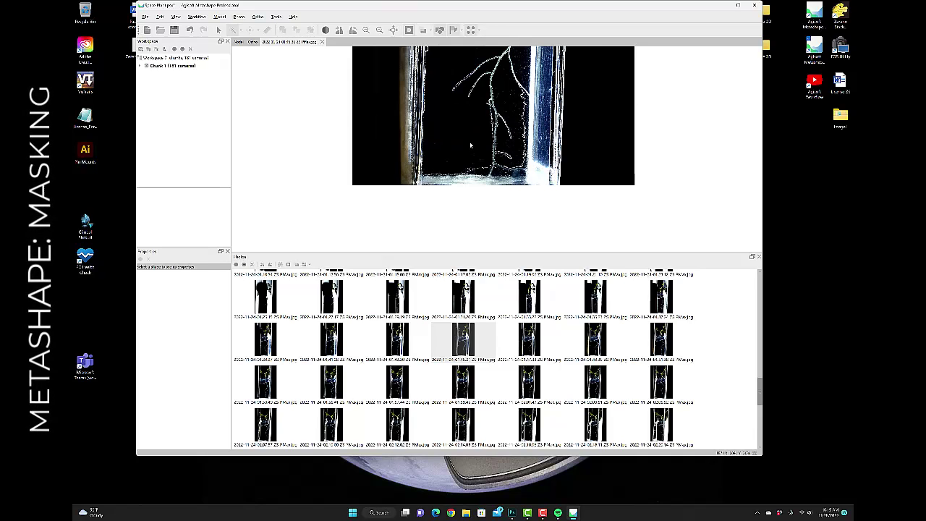
scroll(470, 145, up, 4)
scroll(470, 146, down, 11)
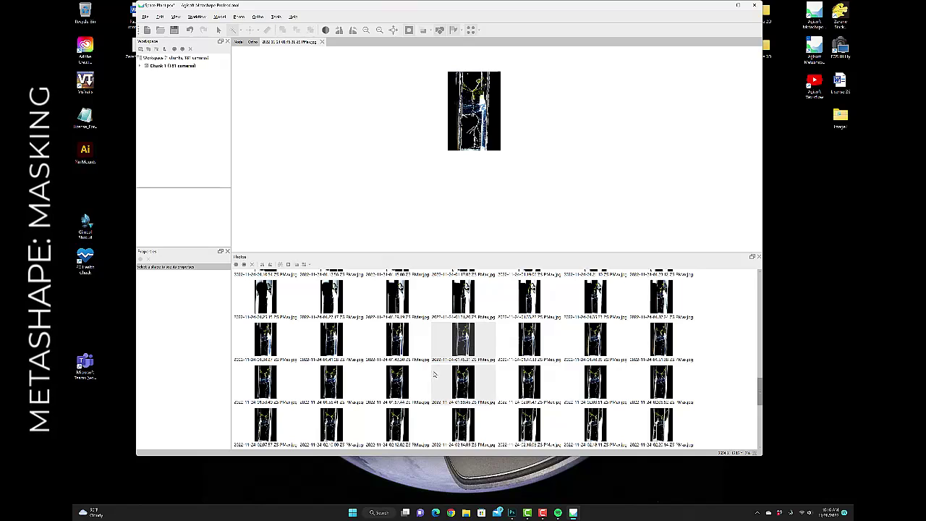
double_click(395, 347)
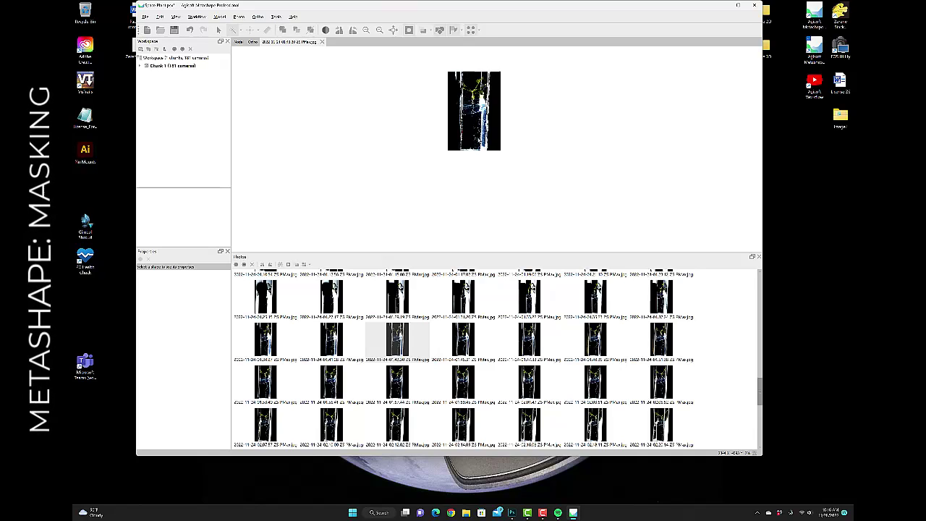
scroll(479, 141, up, 2)
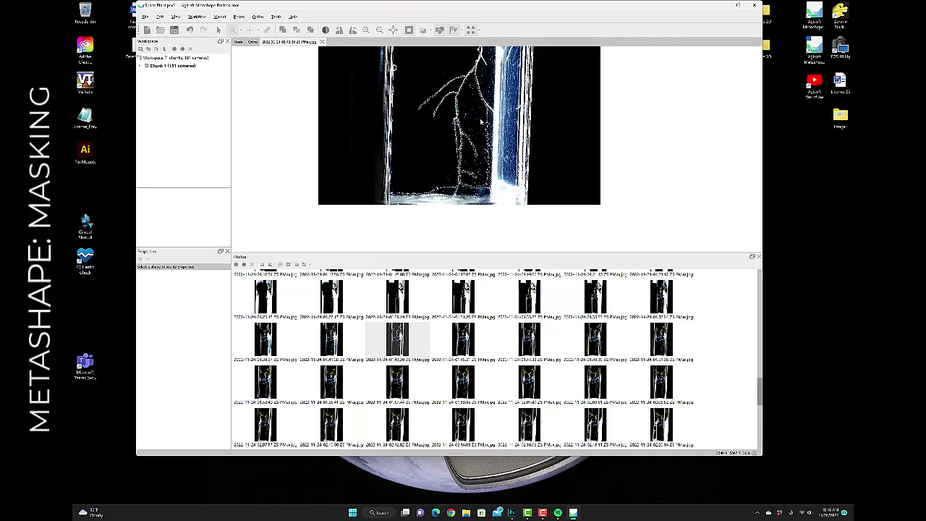
scroll(480, 123, up, 3)
scroll(483, 108, down, 6)
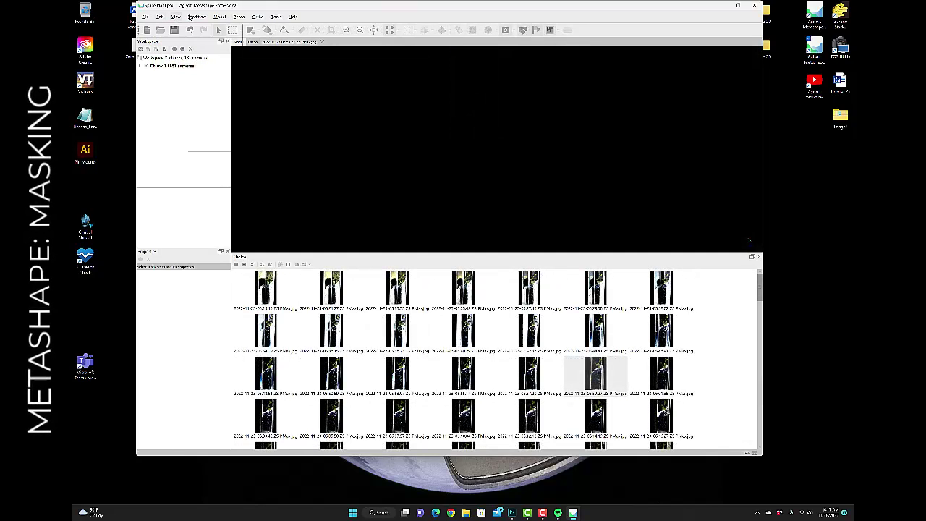
Step: Align the photos at Highest accuracy with generic preselection and masks applied to key points, processing the data locally
mouse_move(196, 17)
click(206, 50)
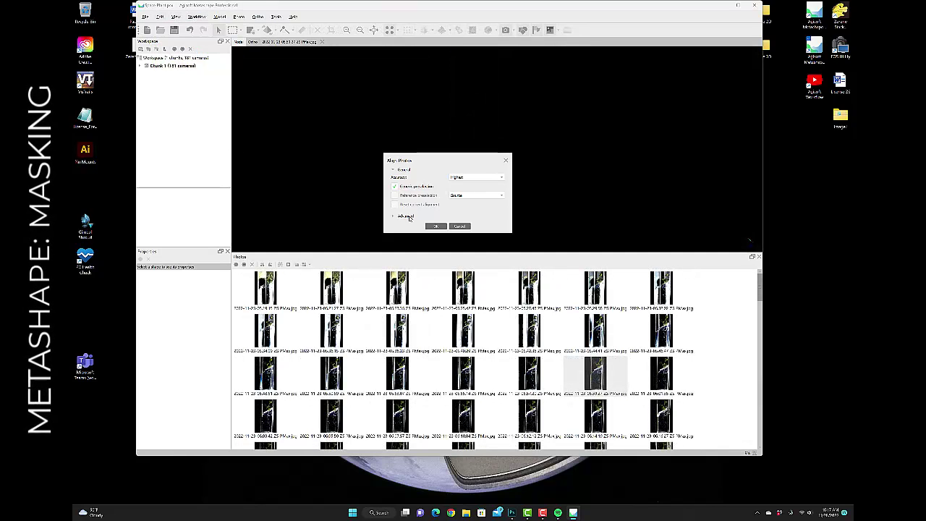
click(392, 218)
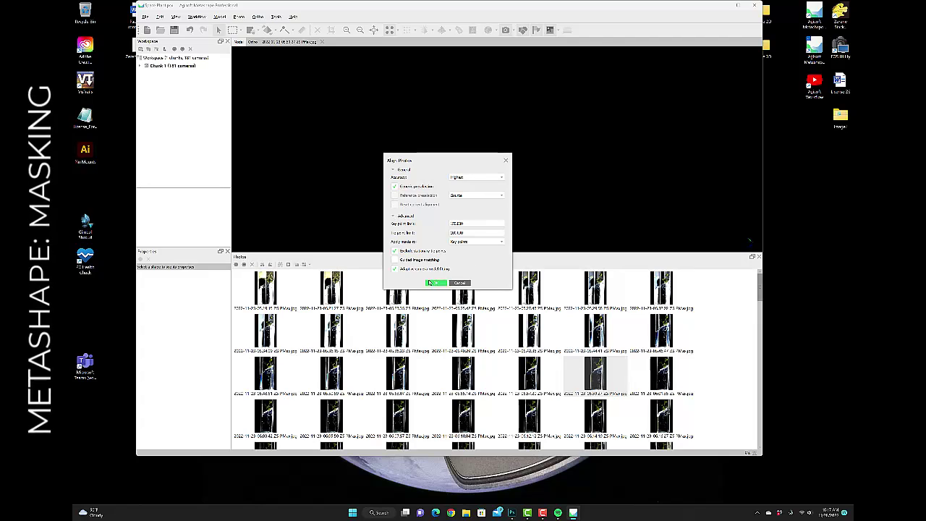
click(468, 243)
click(468, 254)
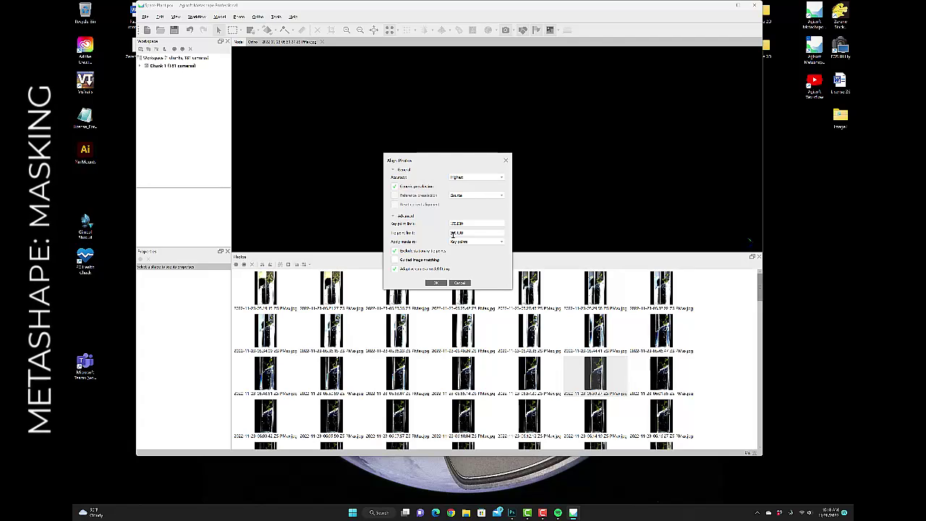
key(BackSpace)
key(BackSpace)
text(75)
click(436, 282)
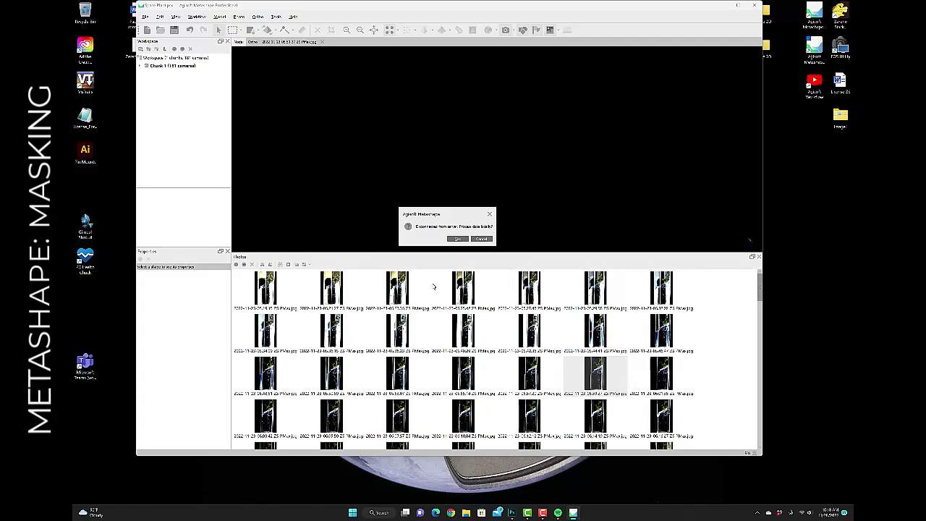
click(457, 239)
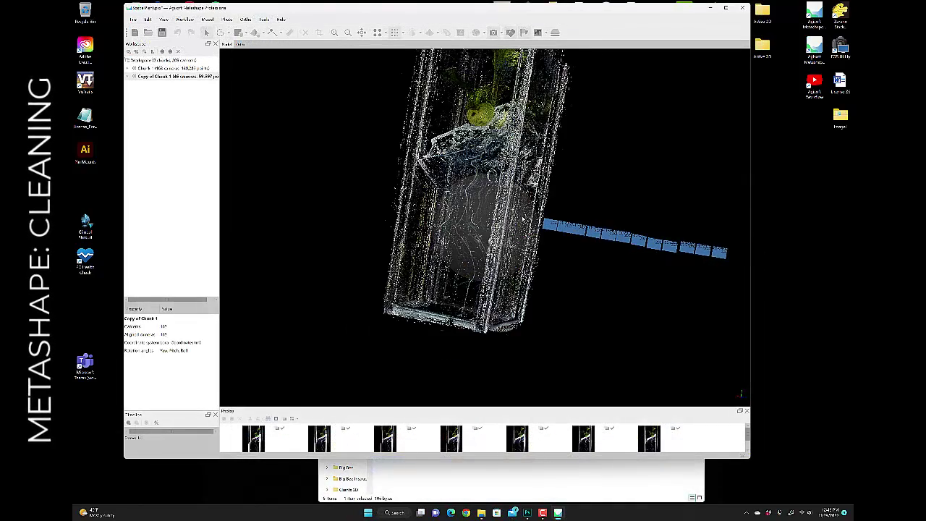
Step: Inspect the sparse point cloud of the tube and the surrounding camera positions from the side and from above
drag(522, 216, 391, 195)
scroll(509, 219, down, 5)
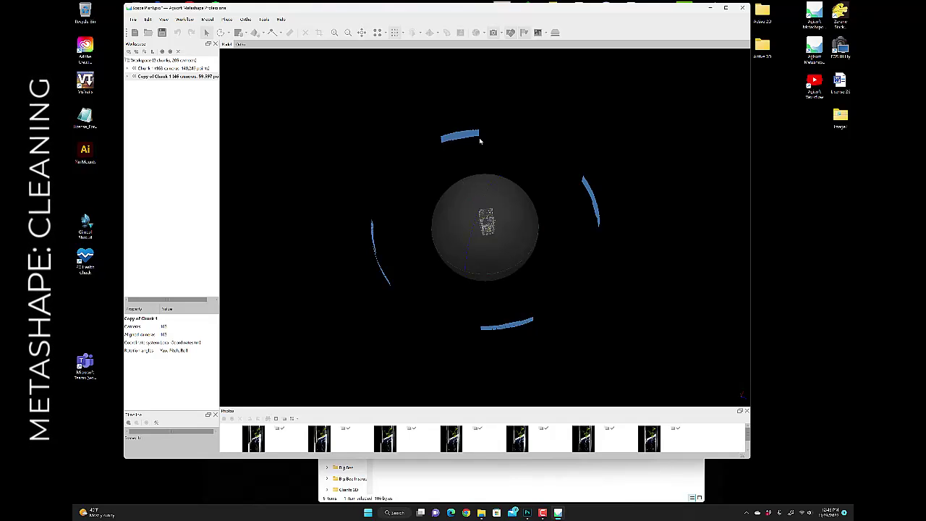
mouse_move(489, 217)
mouse_down()
mouse_move(492, 230)
mouse_move(484, 228)
mouse_up()
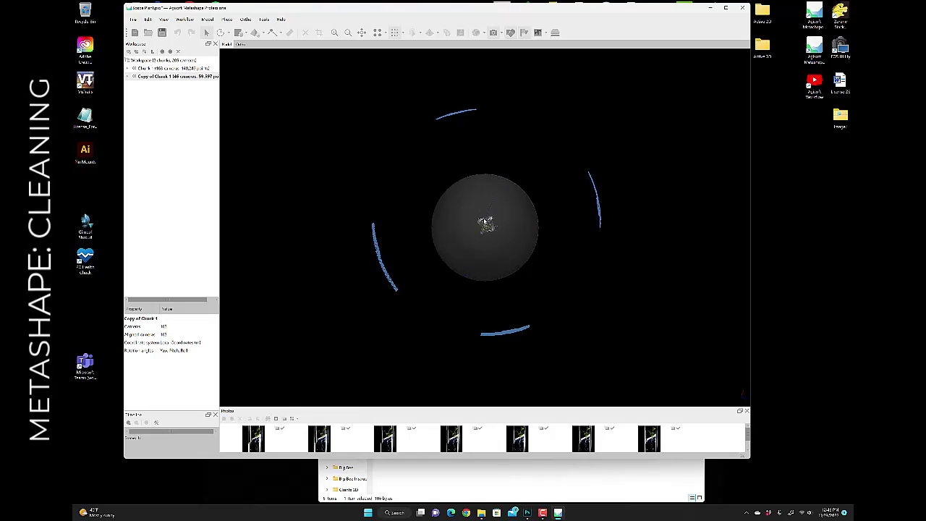
drag(478, 232, 486, 242)
scroll(486, 242, up, 8)
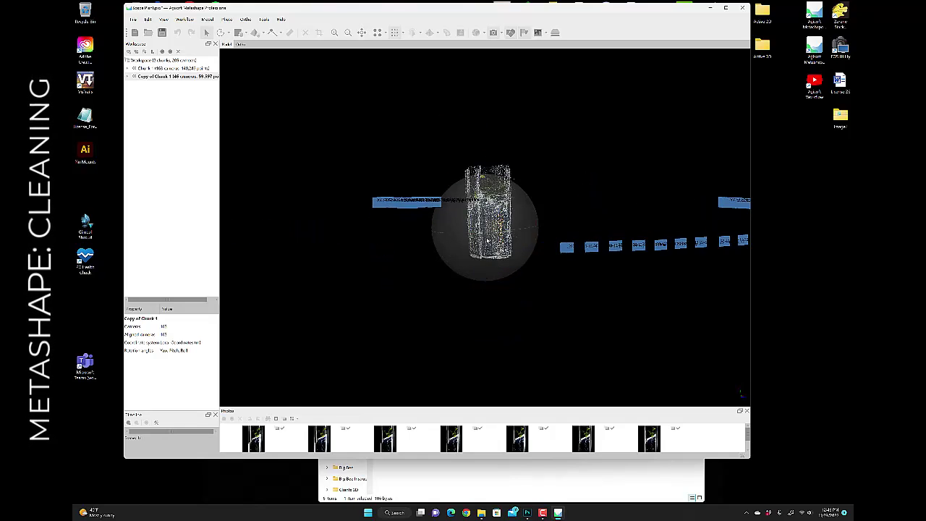
drag(432, 230, 483, 228)
scroll(512, 232, up, 2)
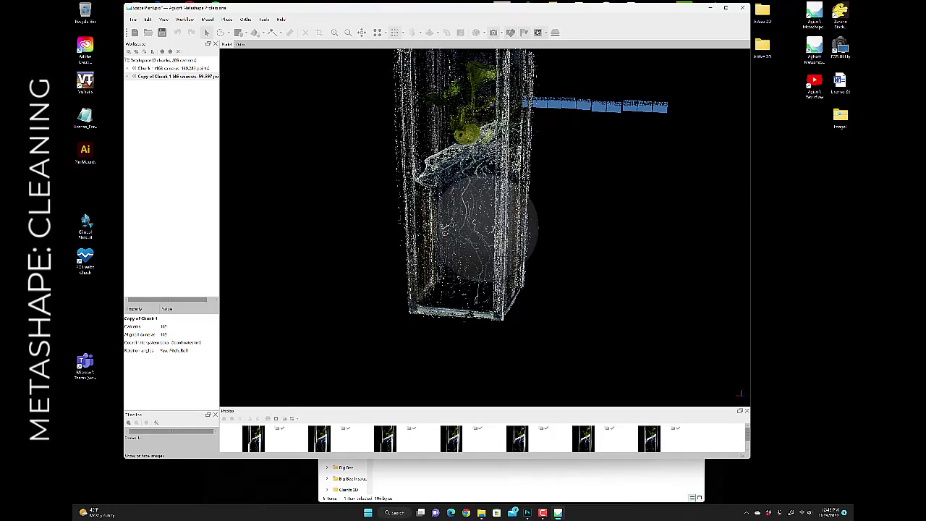
Step: Compare the tube's point cloud with the camera image overlay to tell plant and root points from tube points
click(537, 32)
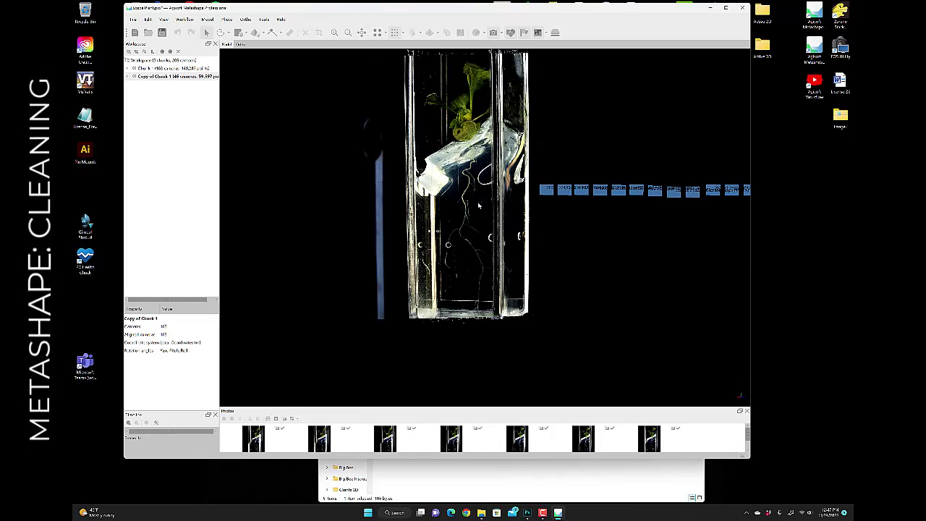
drag(489, 198, 518, 246)
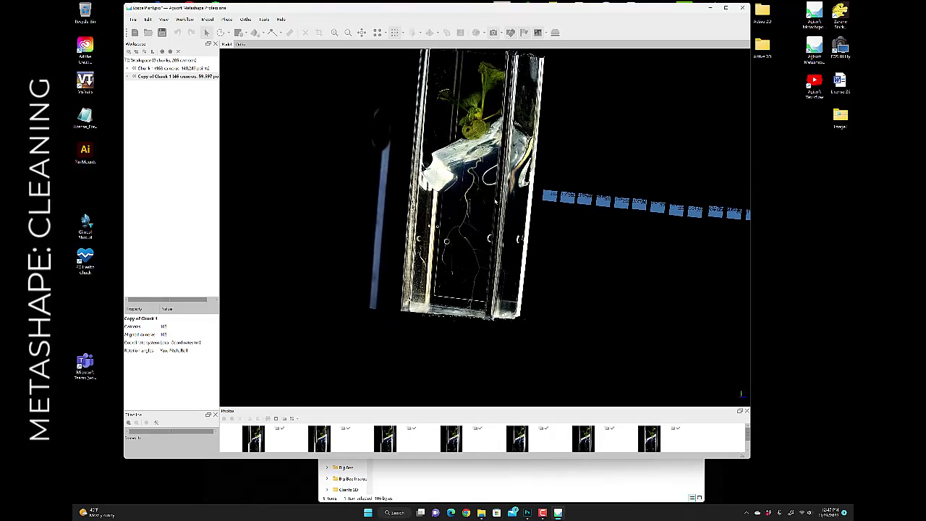
click(537, 33)
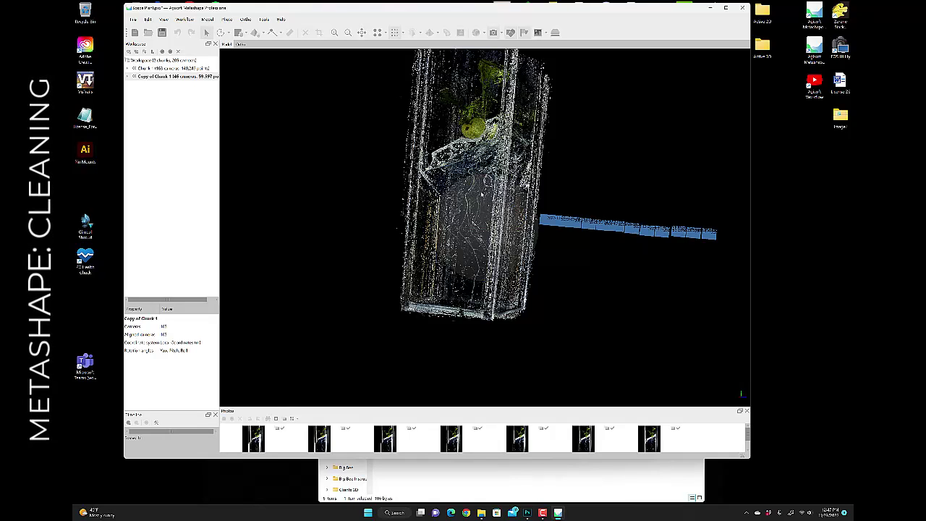
drag(516, 242, 466, 205)
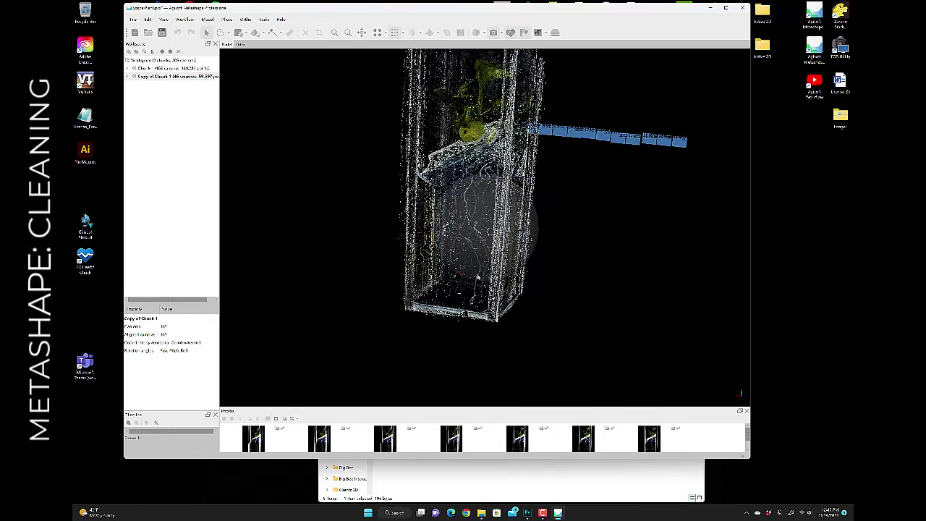
Step: Check the image overlay, then select the lower-left tube wall points beside the roots with a free-form outline and delete them
click(538, 32)
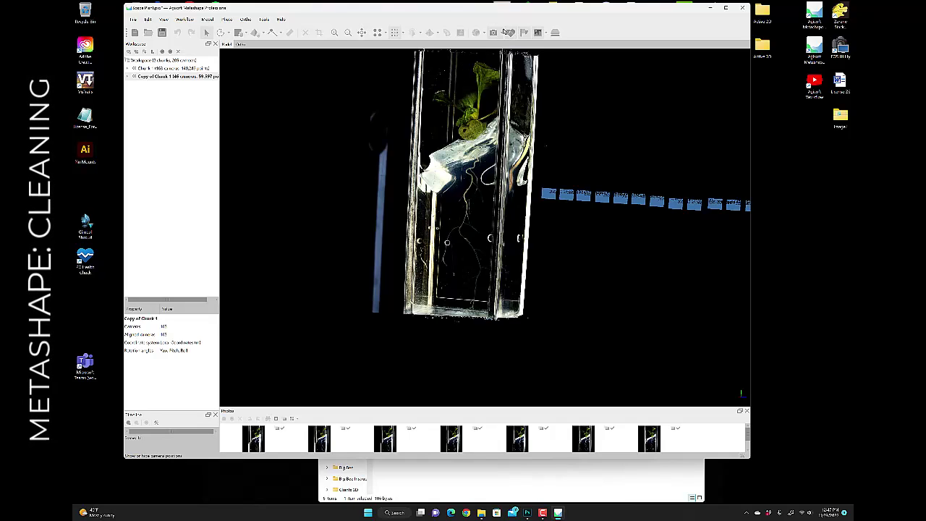
click(537, 32)
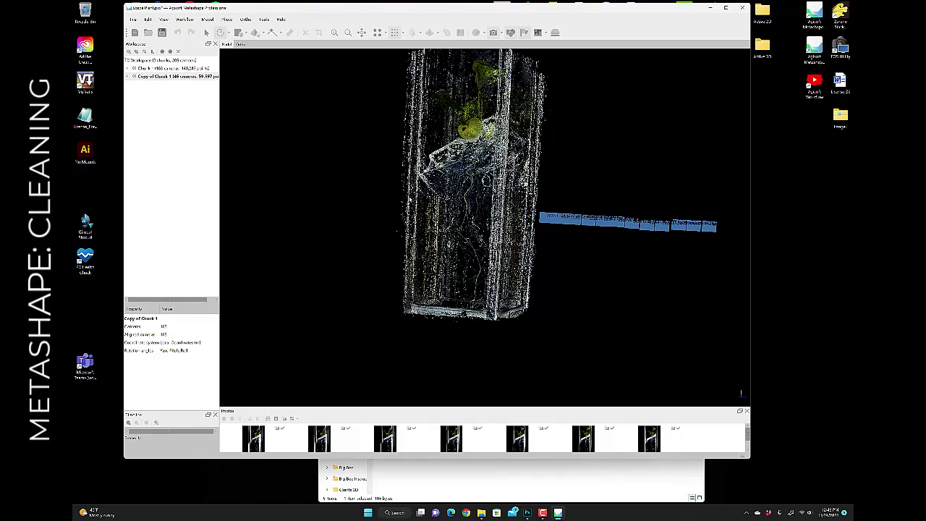
mouse_move(390, 184)
mouse_down()
mouse_move(446, 208)
mouse_move(434, 250)
mouse_move(437, 275)
mouse_move(447, 275)
mouse_move(456, 253)
mouse_move(460, 262)
mouse_move(455, 340)
mouse_move(366, 326)
mouse_move(347, 310)
mouse_move(357, 308)
mouse_up()
click(304, 32)
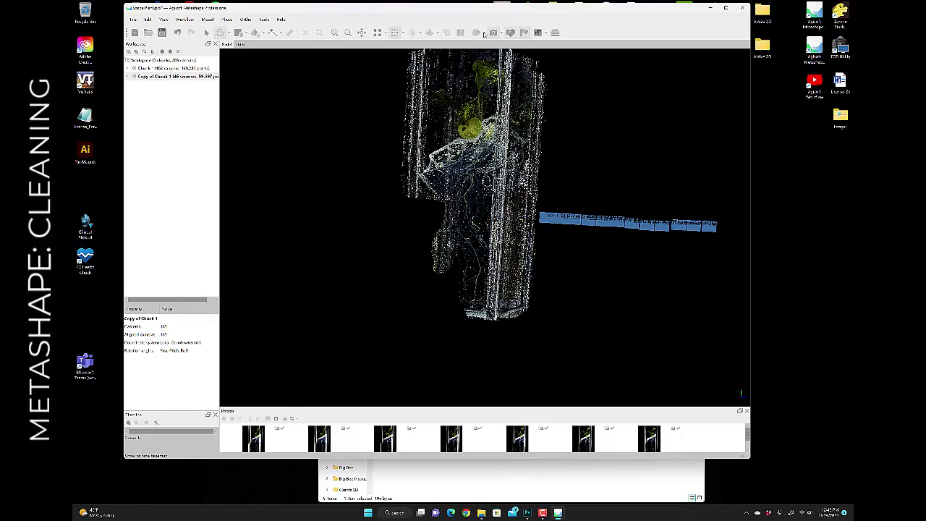
Step: Using the image overlay as a guide, select the lower-right tube wall points beside the roots and delete them
click(538, 32)
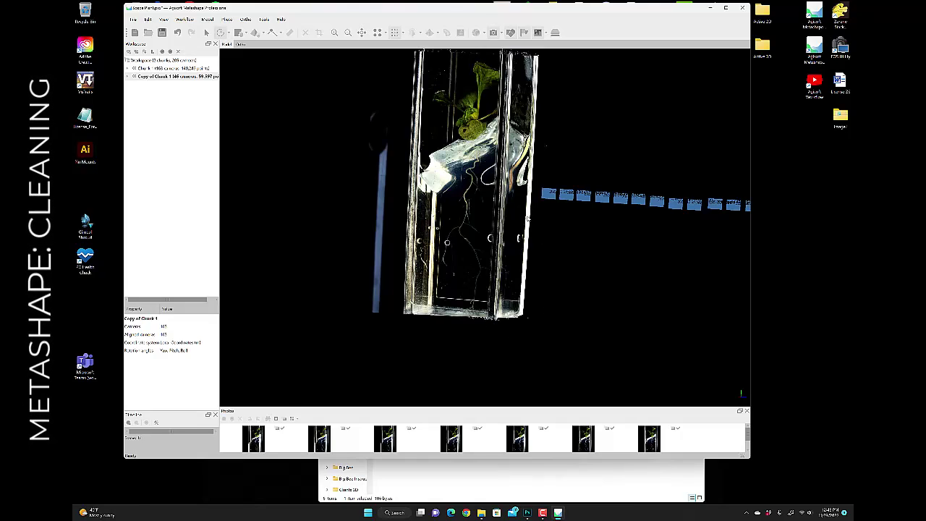
mouse_move(501, 207)
mouse_down()
mouse_move(535, 215)
mouse_move(517, 312)
mouse_move(568, 368)
mouse_move(632, 340)
mouse_up()
click(539, 33)
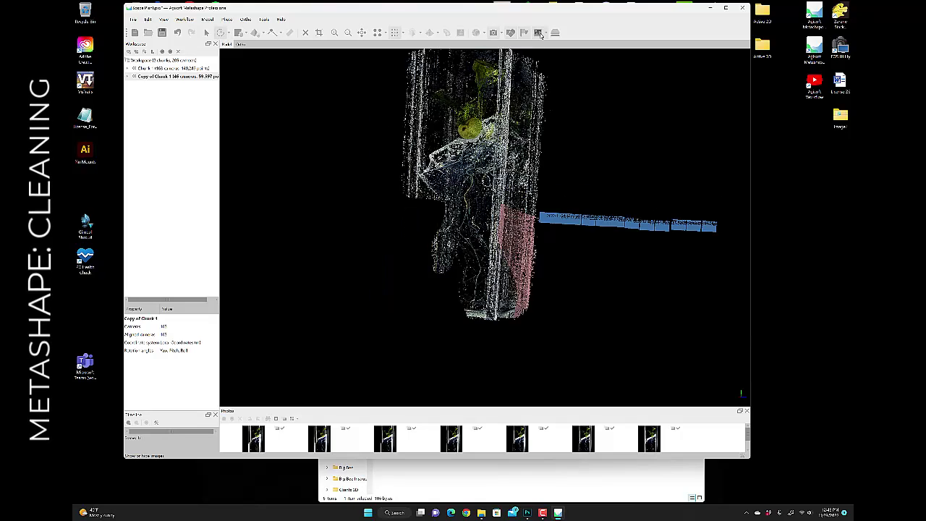
click(539, 32)
click(539, 33)
click(539, 32)
click(539, 33)
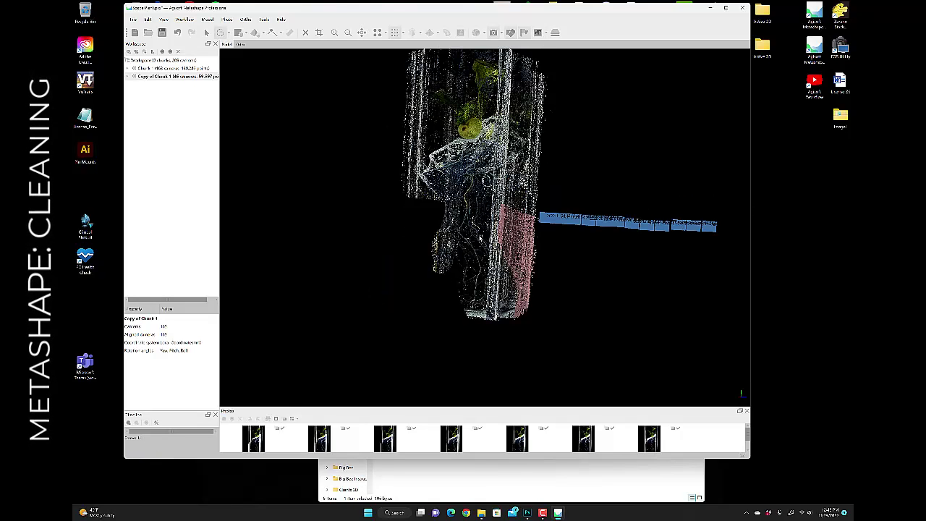
click(306, 33)
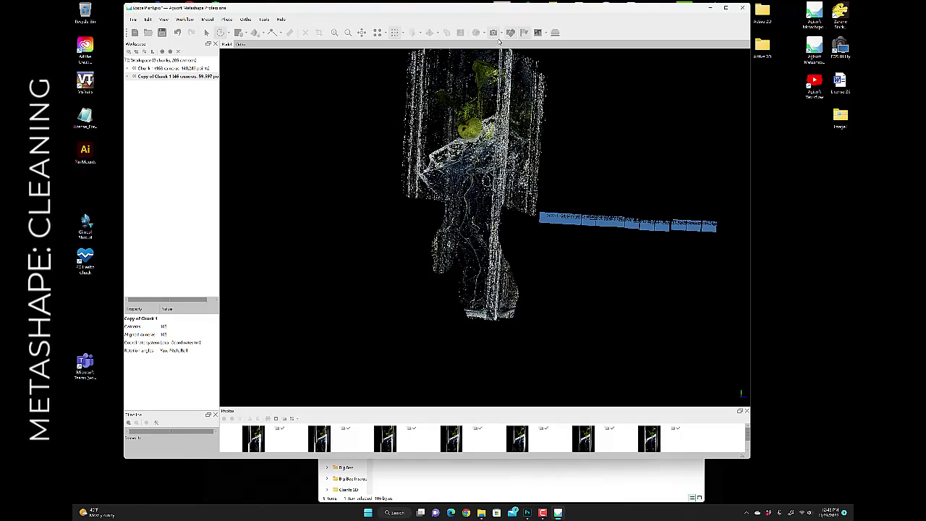
click(536, 33)
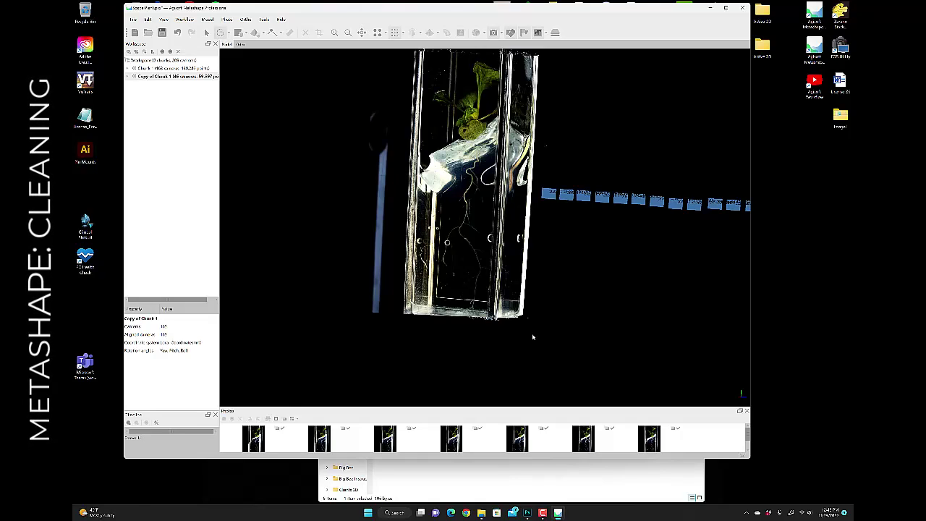
Step: Outline the stray points below the tube's base and along its outer side walls with free-form selections and delete them
mouse_move(420, 309)
mouse_down()
mouse_move(402, 313)
mouse_move(445, 347)
mouse_move(546, 317)
mouse_up()
click(306, 33)
mouse_move(539, 120)
mouse_down()
mouse_move(480, 177)
mouse_move(479, 226)
mouse_up()
drag(494, 255, 573, 203)
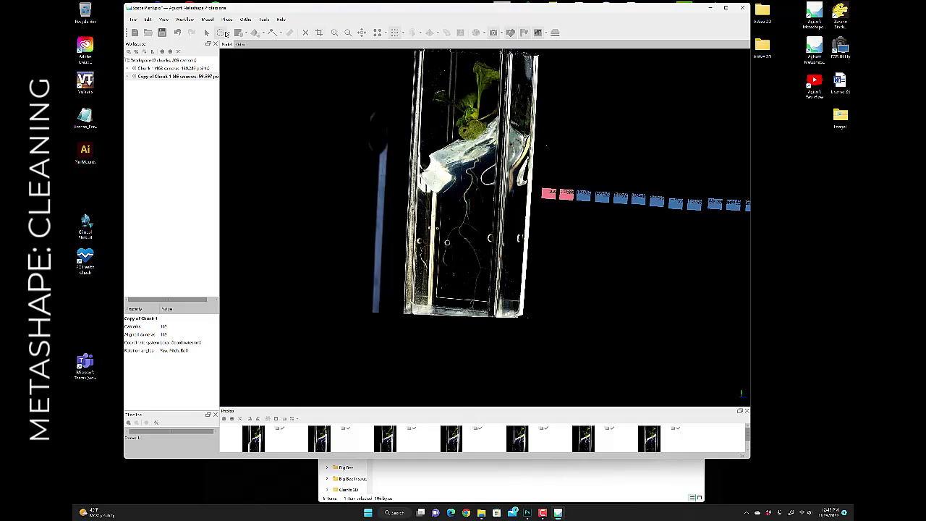
mouse_move(447, 177)
mouse_down()
mouse_move(430, 101)
mouse_move(510, 57)
mouse_move(547, 132)
mouse_move(339, 135)
mouse_move(401, 181)
mouse_up()
click(304, 33)
Step: Turn the tube to face its front, select the stray points outside its left wall with a free-form outline, and delete them
click(206, 32)
mouse_move(499, 181)
mouse_down()
mouse_move(564, 181)
mouse_move(547, 206)
mouse_move(489, 203)
mouse_move(515, 195)
mouse_up()
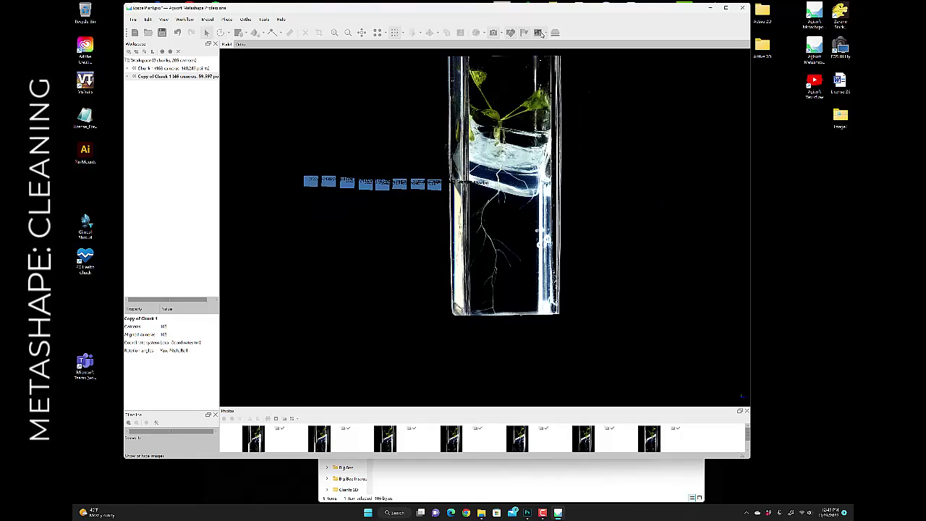
drag(525, 154, 529, 137)
click(221, 33)
mouse_move(440, 70)
mouse_down()
mouse_move(490, 94)
mouse_move(517, 129)
mouse_move(497, 219)
mouse_move(493, 337)
mouse_up()
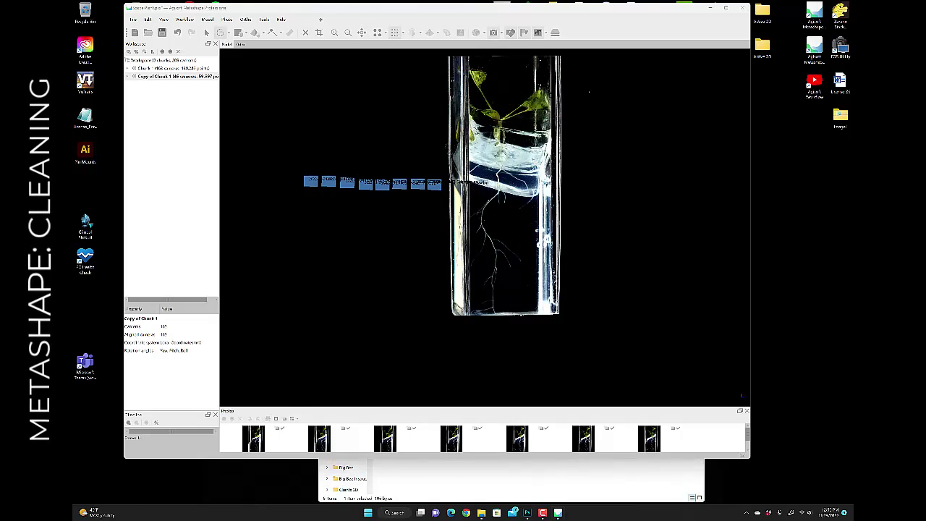
key(Delete)
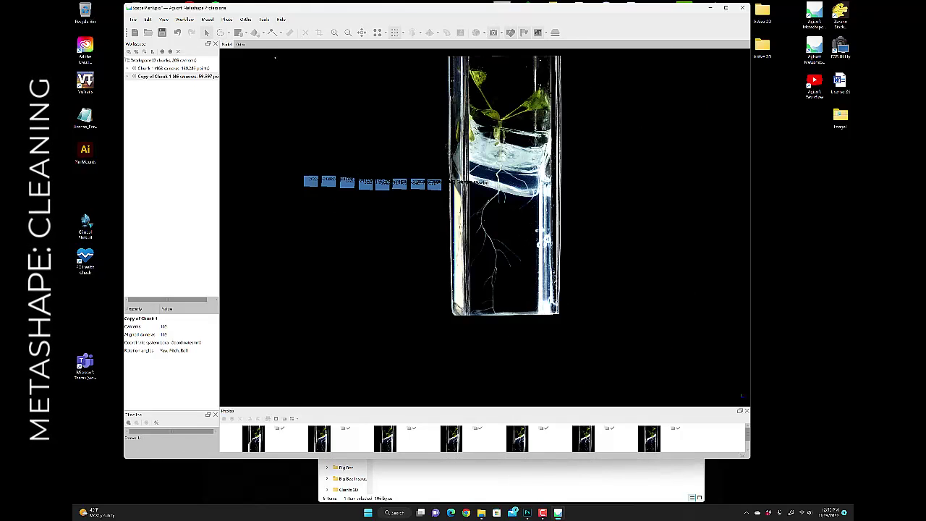
drag(629, 157, 623, 150)
Step: Hide the camera positions, then select the remaining stray points around the tube with a free-form outline and delete them
click(538, 33)
drag(477, 217, 538, 217)
click(493, 33)
drag(432, 200, 574, 238)
scroll(600, 174, down, 3)
click(221, 32)
mouse_move(504, 115)
mouse_down()
mouse_move(534, 136)
mouse_move(522, 216)
mouse_move(480, 303)
mouse_move(460, 239)
mouse_move(468, 163)
mouse_move(504, 116)
mouse_up()
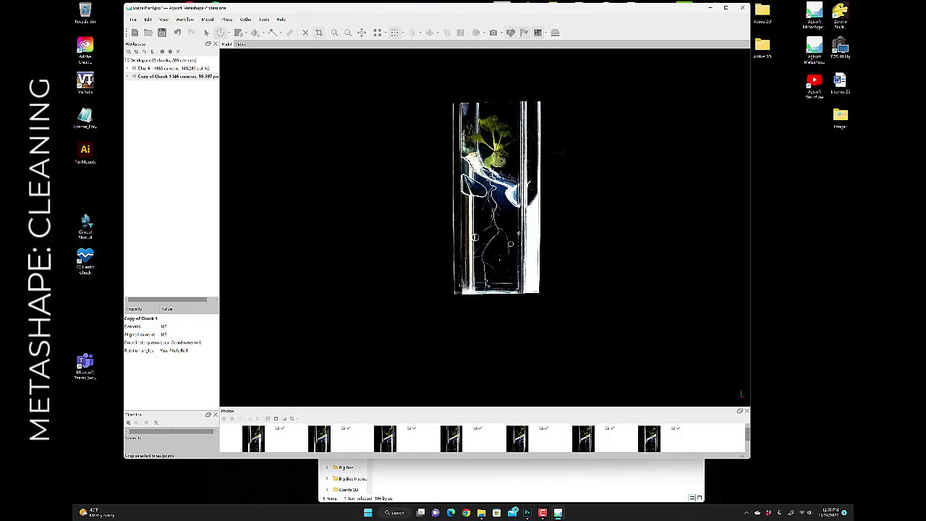
key(Delete)
Step: Outline the tube wall points near the base and beside the upper plant, deleting each selection
scroll(599, 123, up, 5)
key(space)
mouse_move(579, 170)
mouse_down()
mouse_move(492, 243)
mouse_move(459, 211)
mouse_move(554, 254)
mouse_move(553, 199)
mouse_up()
key(space)
mouse_move(459, 311)
mouse_down()
mouse_move(474, 250)
mouse_move(472, 262)
mouse_up()
click(305, 32)
drag(620, 119, 651, 91)
click(305, 32)
Step: Delete the tube wall points beside the leaves and the selected points around the upper roots
drag(433, 183, 414, 54)
click(306, 32)
drag(515, 187, 518, 206)
click(305, 32)
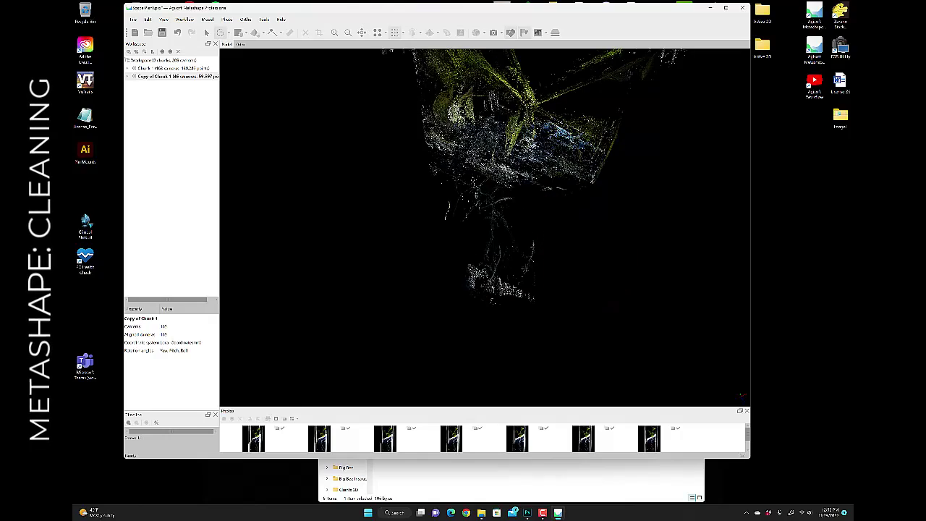
Step: Select the stray points to the left of the roots, just under the gel layer, and delete them
drag(443, 239, 450, 194)
key(Delete)
drag(431, 159, 454, 183)
key(Delete)
Step: View the plant from another angle and use free-form outlines to delete leftover gel and tube points around the leaves
click(206, 33)
drag(507, 224, 653, 280)
click(221, 32)
drag(542, 133, 544, 146)
click(305, 32)
mouse_move(425, 60)
mouse_down()
mouse_move(489, 62)
mouse_move(324, 132)
mouse_up()
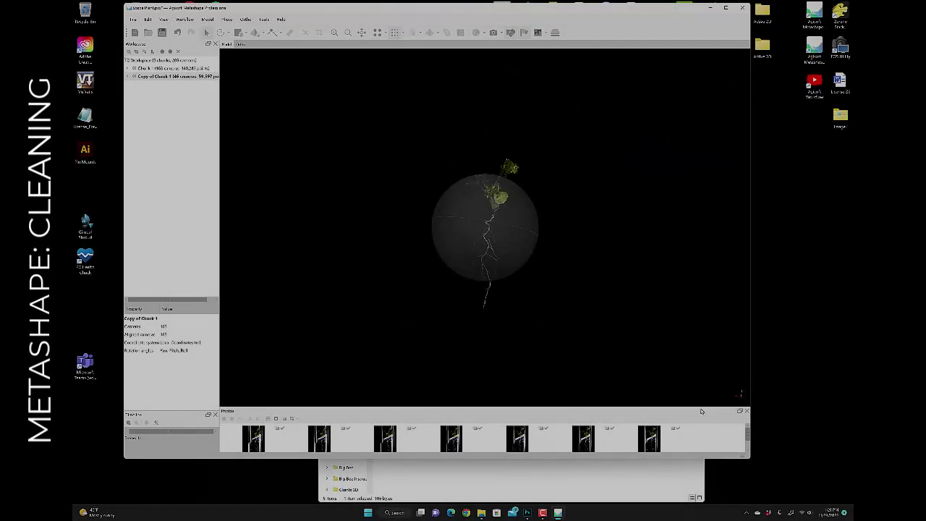
Step: Outline the stray points along the upper-left leaf's stem and delete them
scroll(527, 262, up, 5)
drag(568, 251, 502, 136)
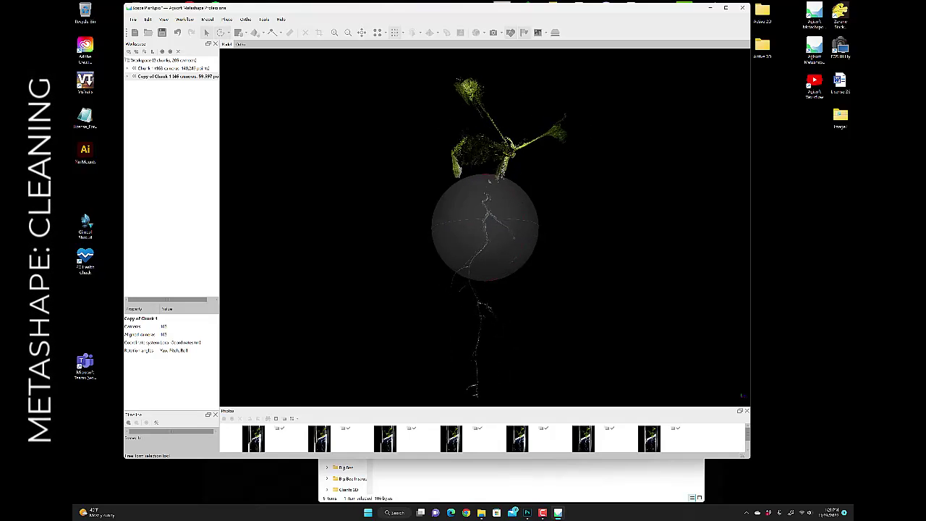
click(220, 33)
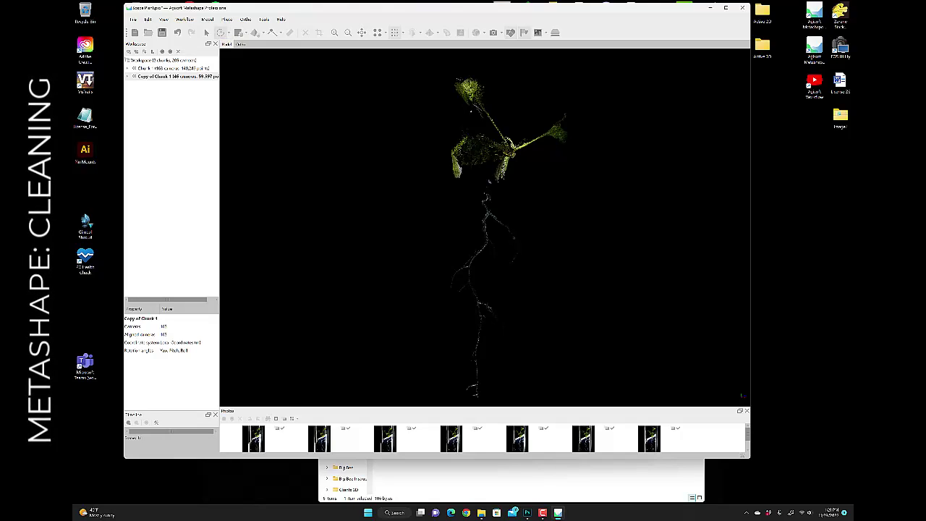
drag(498, 136, 471, 107)
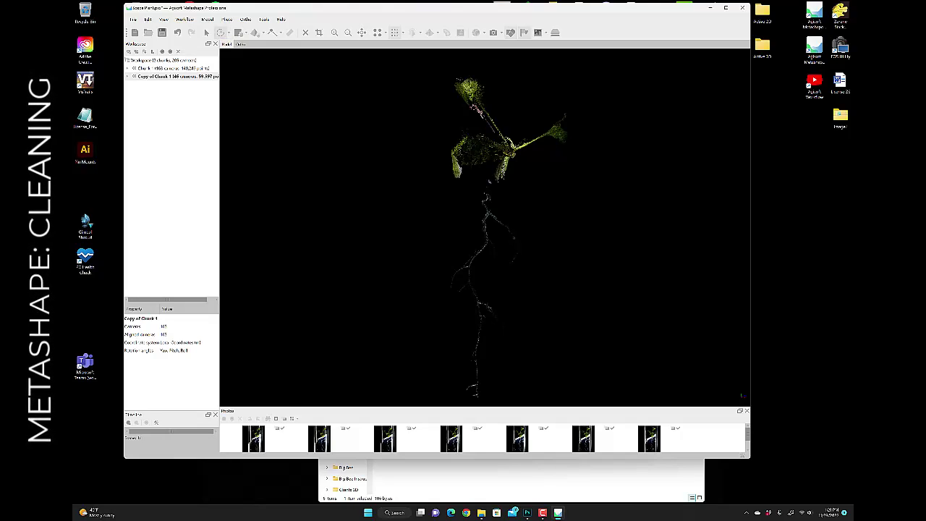
key(Delete)
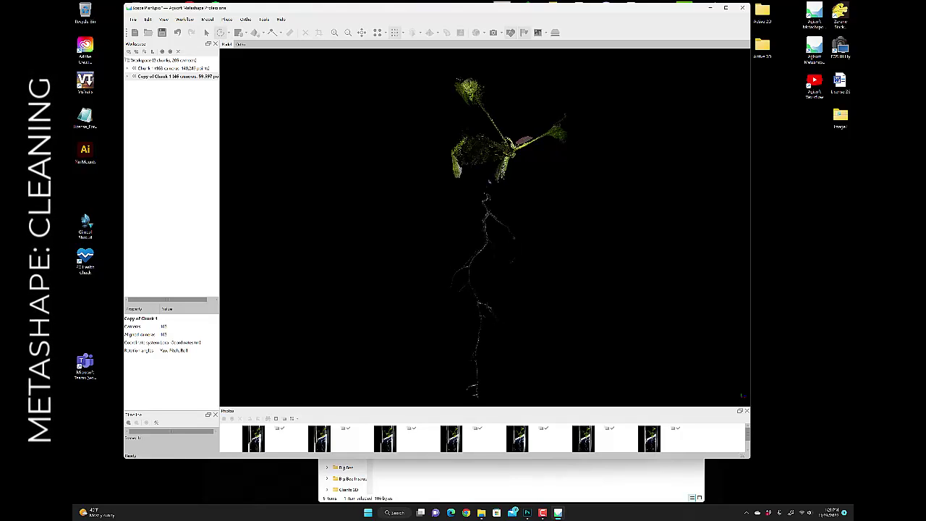
Step: Delete the selected points above the right leaf's stem, plus further stray points beside the upper-left stem
key(Delete)
drag(477, 121, 474, 123)
key(Delete)
scroll(506, 204, down, 3)
scroll(537, 243, up, 2)
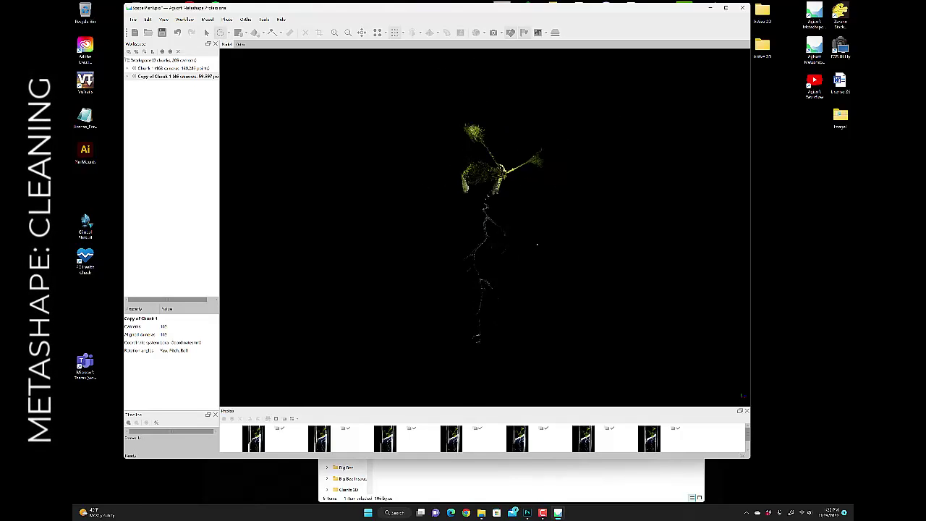
Step: Open the program's appearance preferences and move the dialog clear of the plant model
mouse_move(535, 232)
mouse_down()
mouse_move(554, 239)
mouse_move(497, 209)
mouse_move(581, 225)
mouse_move(471, 215)
mouse_move(489, 225)
mouse_move(496, 217)
mouse_move(462, 190)
mouse_move(481, 219)
mouse_move(570, 231)
mouse_move(549, 230)
mouse_up()
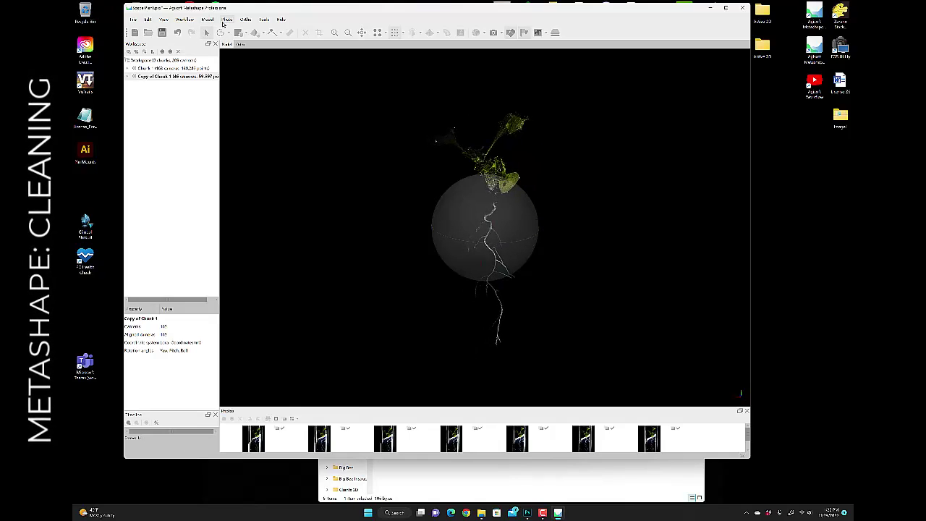
click(226, 18)
click(229, 19)
click(264, 19)
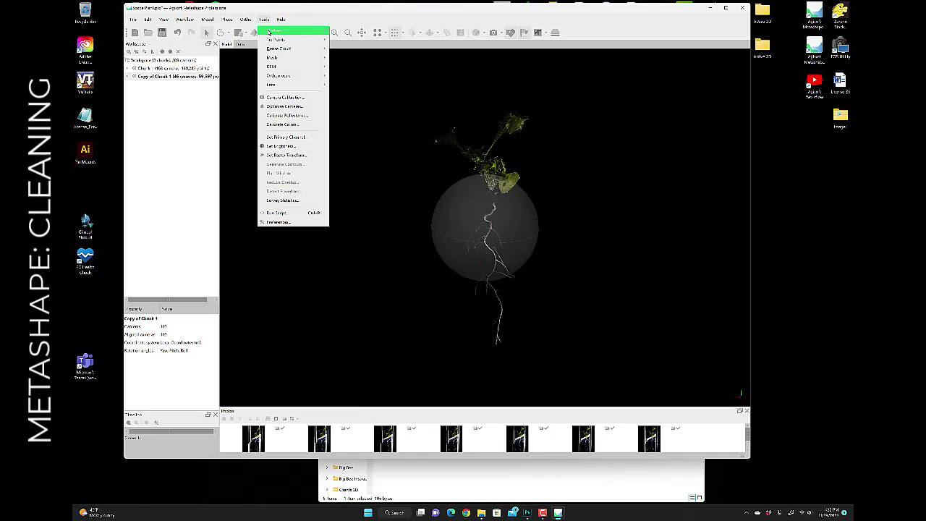
click(269, 18)
click(264, 19)
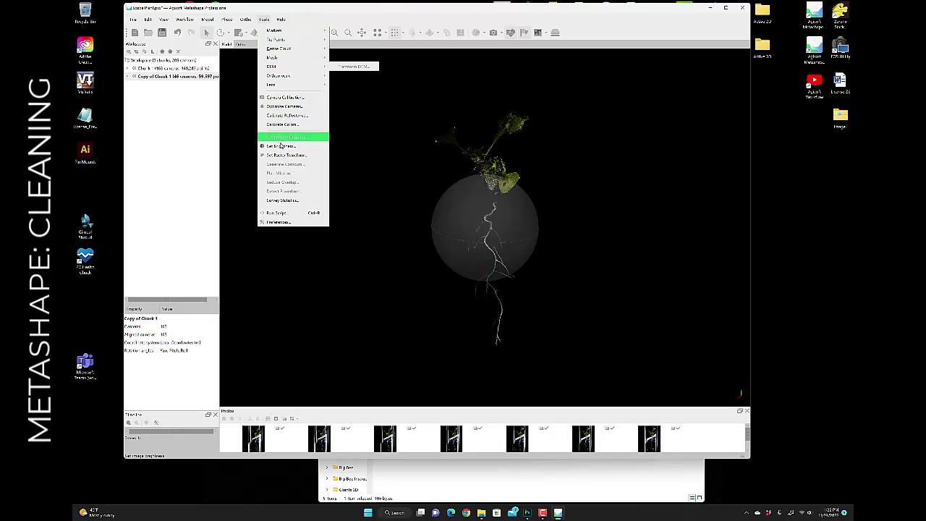
click(295, 221)
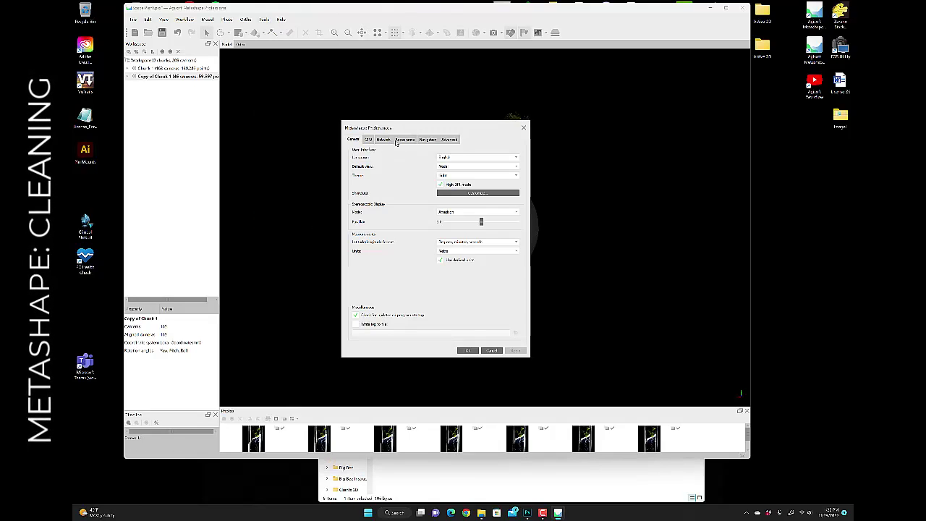
click(403, 140)
drag(437, 131, 342, 97)
Step: Try orange-red as the background color of the model view
click(390, 127)
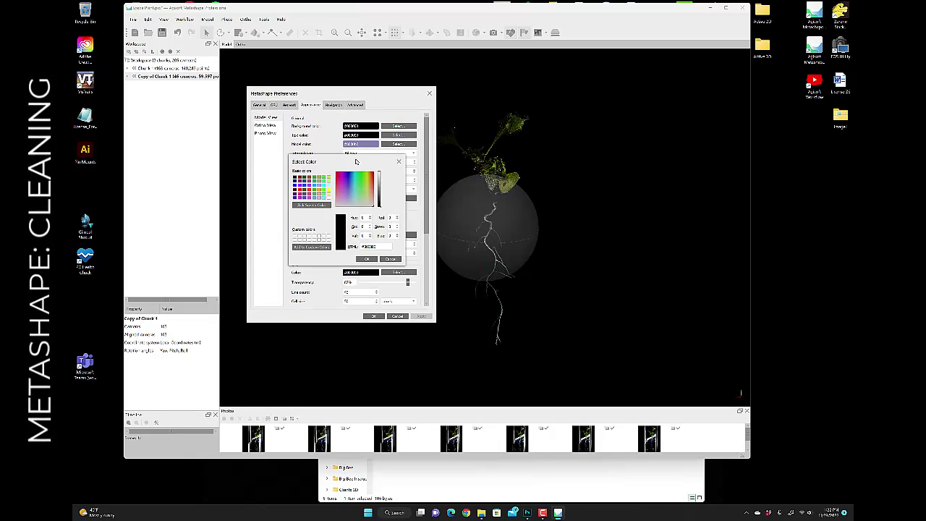
click(312, 192)
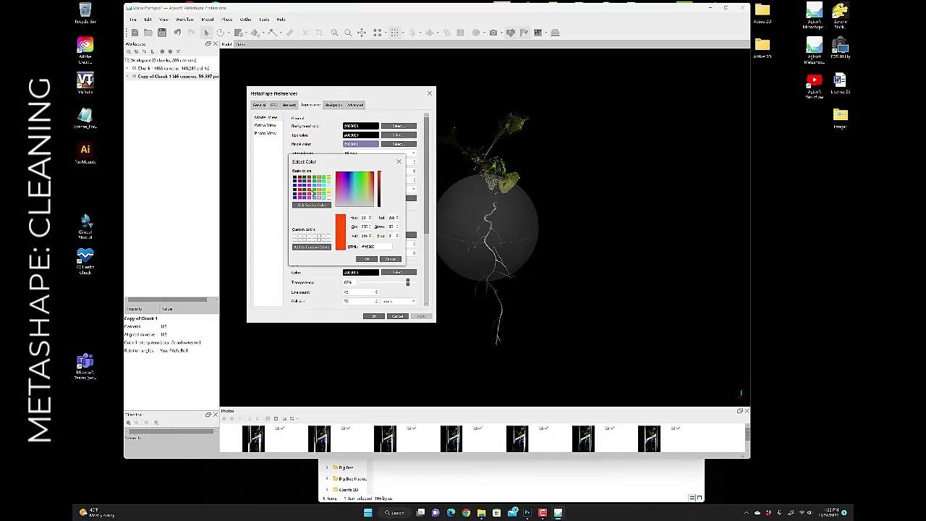
click(367, 259)
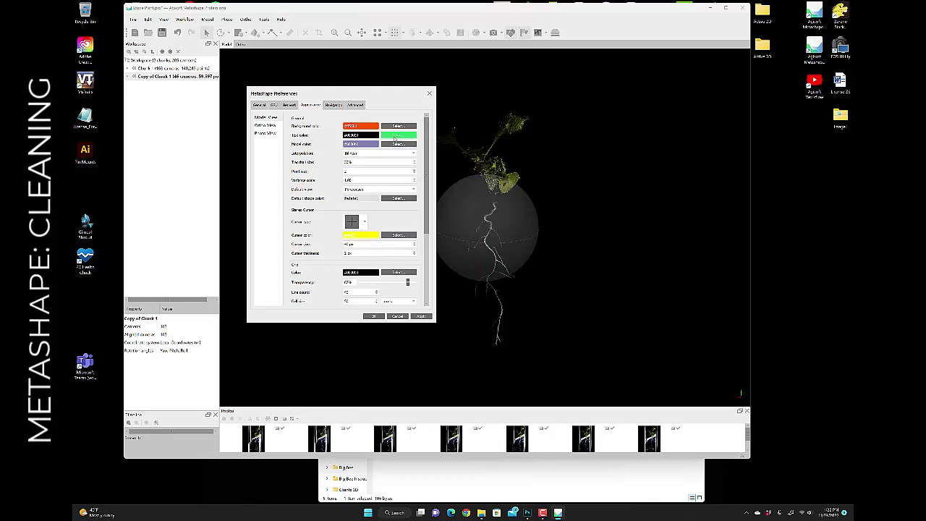
Step: Set the model view's background color to white and apply the preferences
click(394, 126)
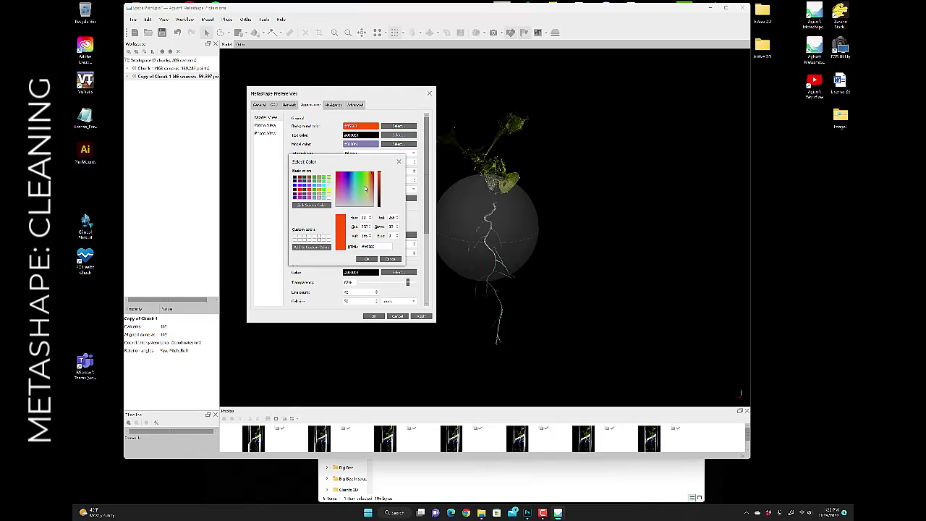
click(329, 200)
click(373, 260)
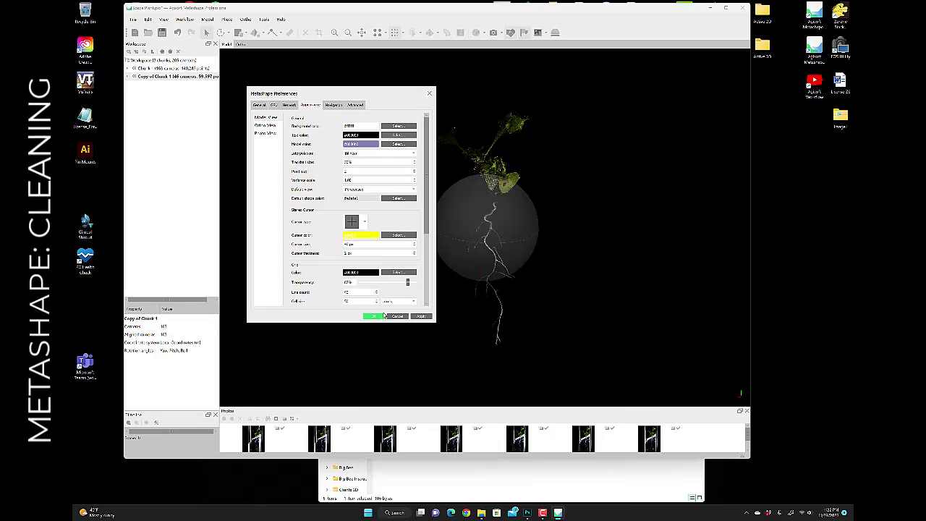
click(379, 316)
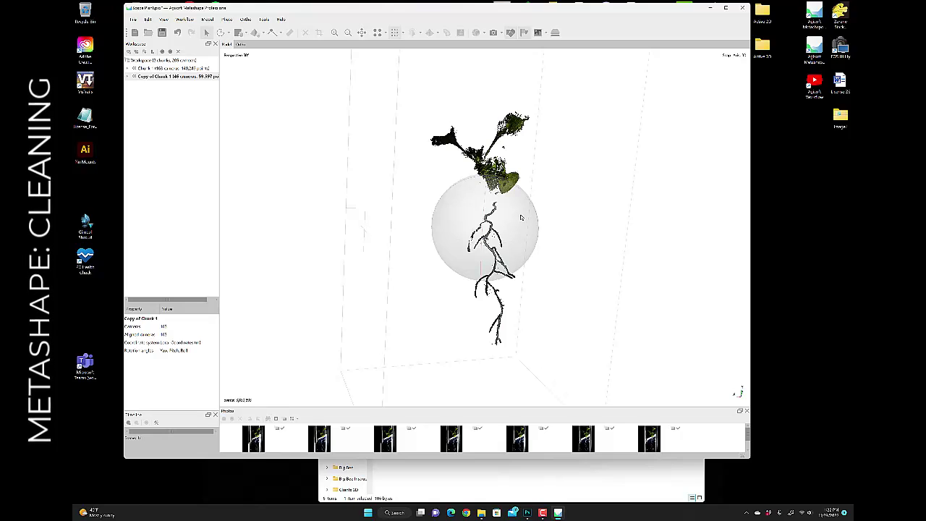
Step: Outline the stray points floating to the left of the leaves with a free-form selection and delete them
mouse_move(523, 242)
mouse_down()
mouse_move(535, 219)
mouse_move(470, 210)
mouse_move(518, 233)
mouse_up()
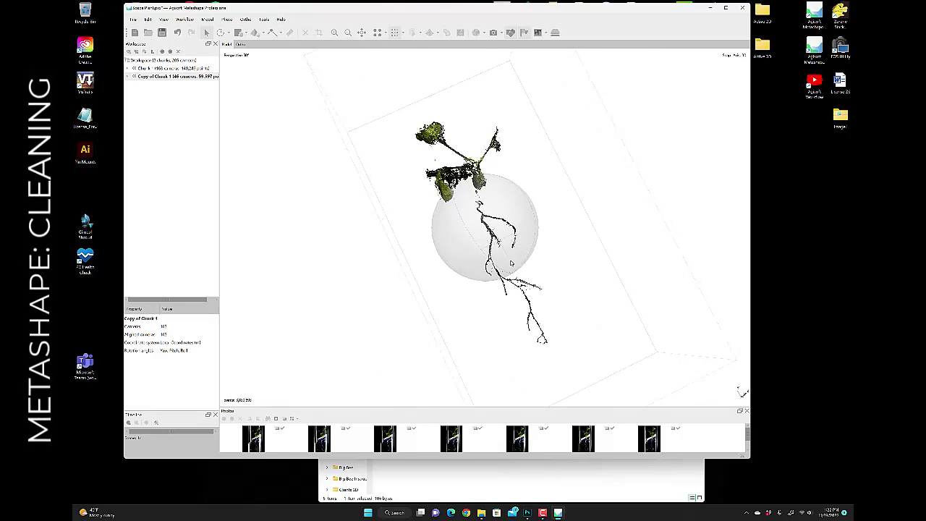
click(221, 33)
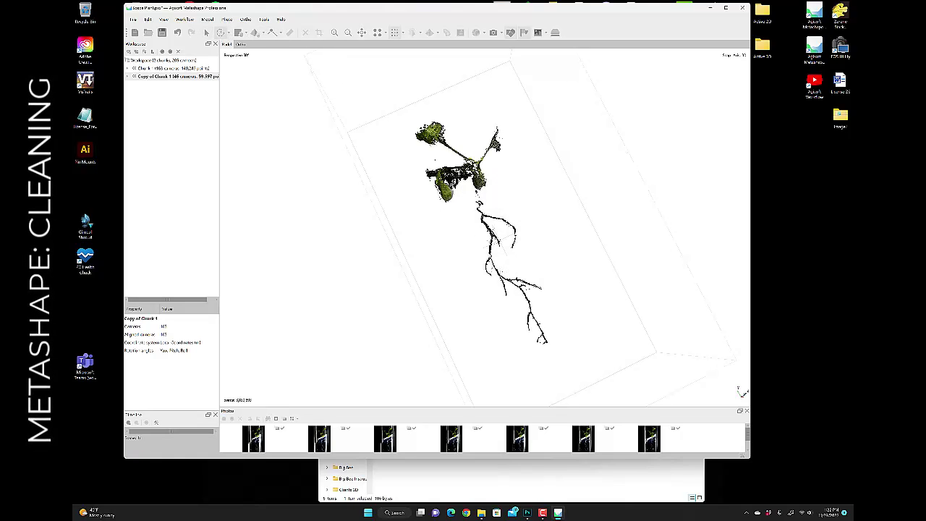
scroll(495, 268, up, 3)
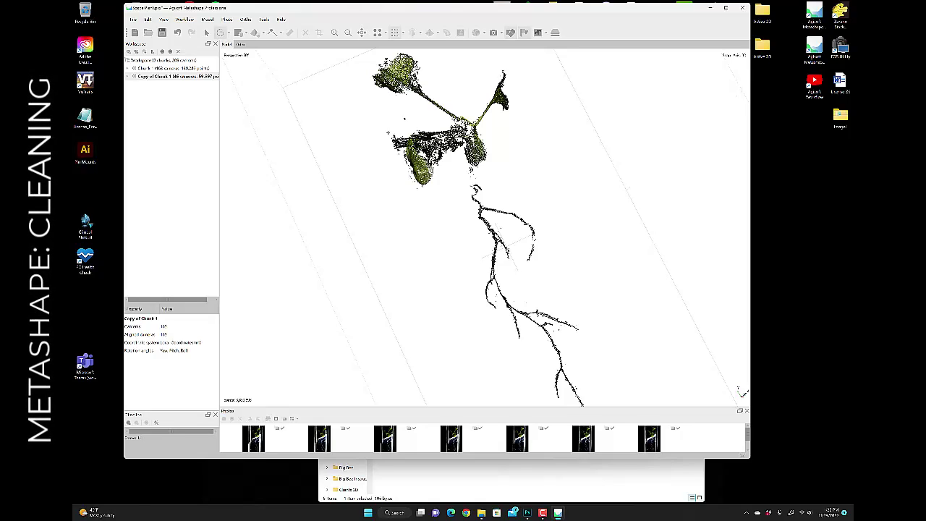
mouse_move(389, 131)
mouse_down()
mouse_move(363, 81)
mouse_move(372, 64)
mouse_move(335, 55)
mouse_up()
click(305, 33)
Step: Select and delete the stray points beside the upper root branches and below the lower-left leaf
mouse_move(516, 259)
mouse_down()
mouse_move(525, 231)
mouse_move(500, 216)
mouse_up()
key(Delete)
mouse_move(414, 201)
mouse_down()
mouse_move(385, 145)
mouse_move(408, 143)
mouse_up()
key(Delete)
click(305, 32)
Step: Move in on the lower roots, outline the stray points around them, and delete the selection
scroll(480, 226, down, 3)
scroll(506, 298, up, 4)
scroll(528, 298, up, 2)
middle_drag(536, 293, 509, 243)
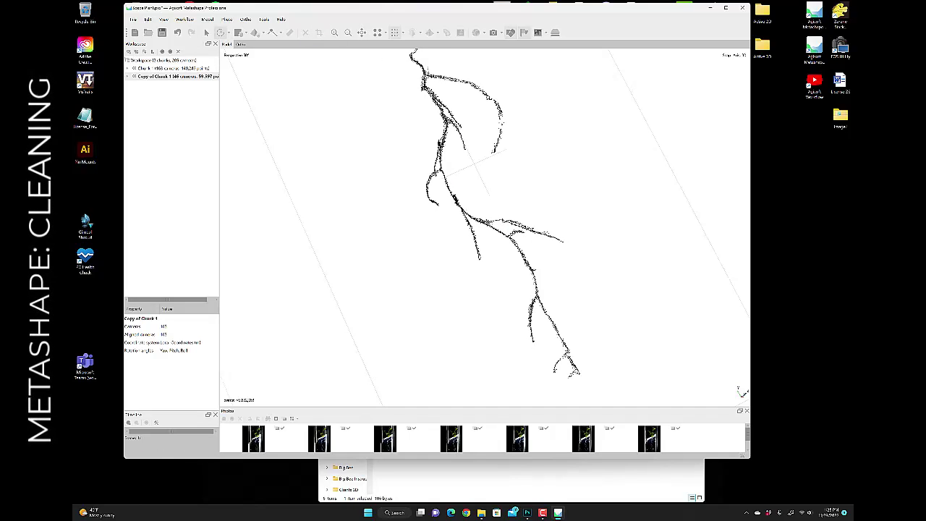
scroll(485, 227, down, 2)
drag(485, 228, 442, 246)
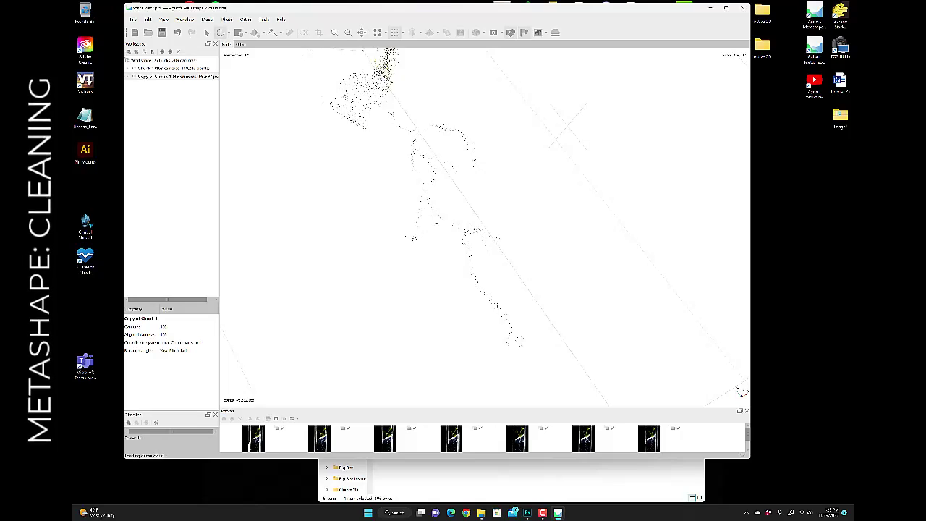
click(306, 33)
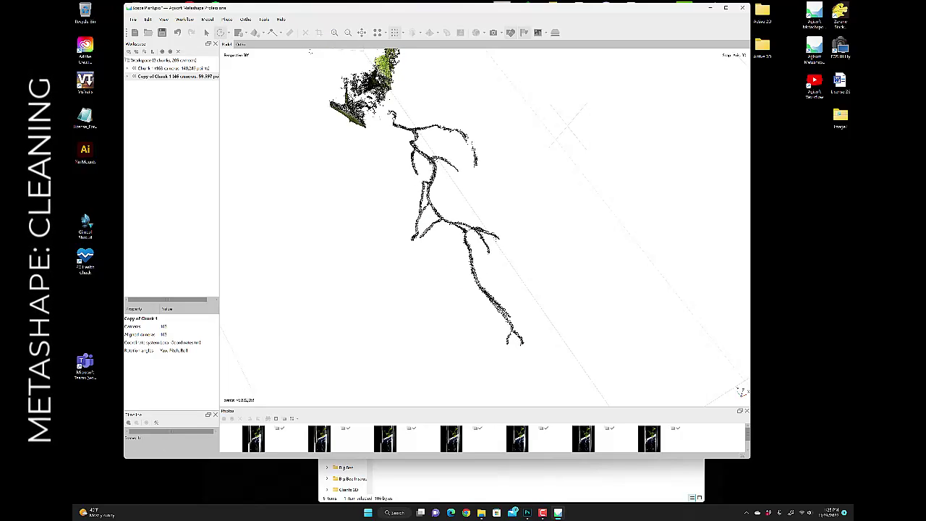
Step: Outline the remaining stray points around the roots with a free-form selection and delete them
drag(448, 230, 482, 205)
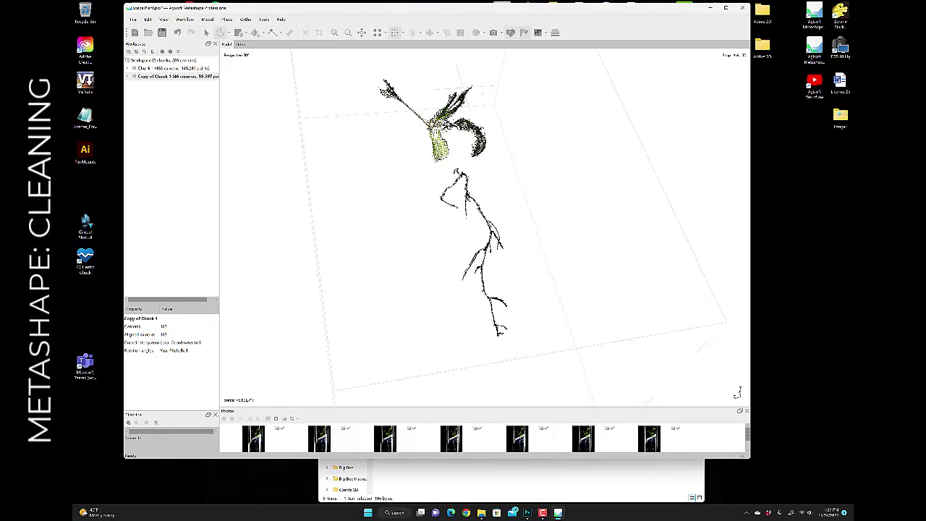
scroll(484, 227, up, 5)
scroll(614, 244, down, 5)
drag(614, 244, 433, 232)
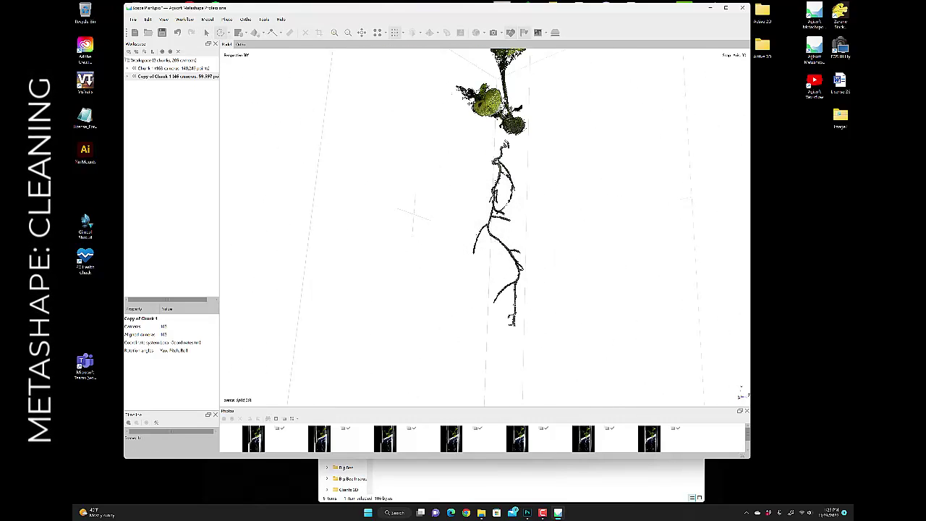
scroll(484, 227, up, 5)
scroll(485, 227, down, 3)
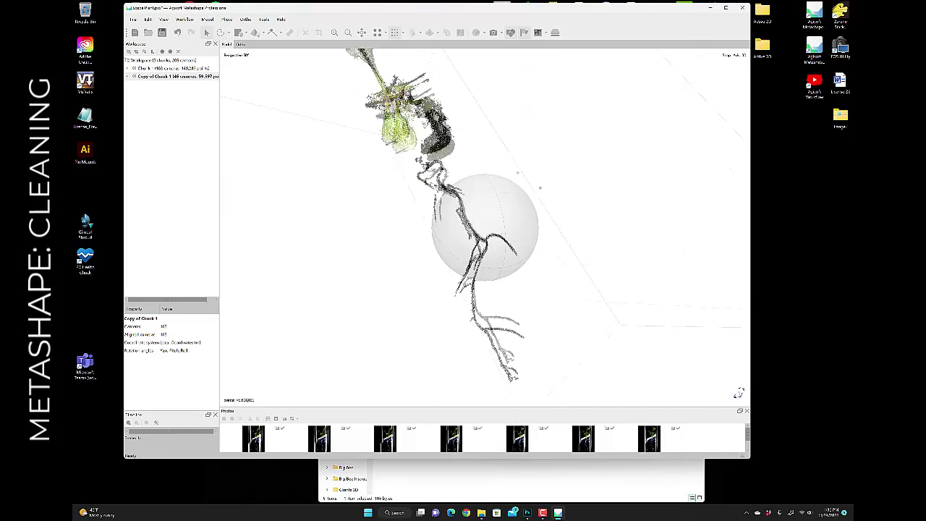
drag(504, 180, 502, 199)
click(219, 32)
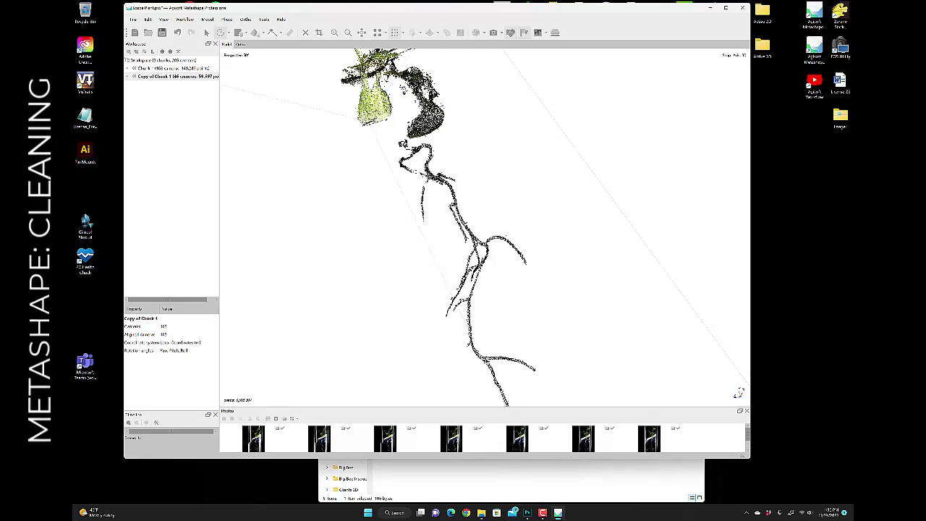
click(305, 32)
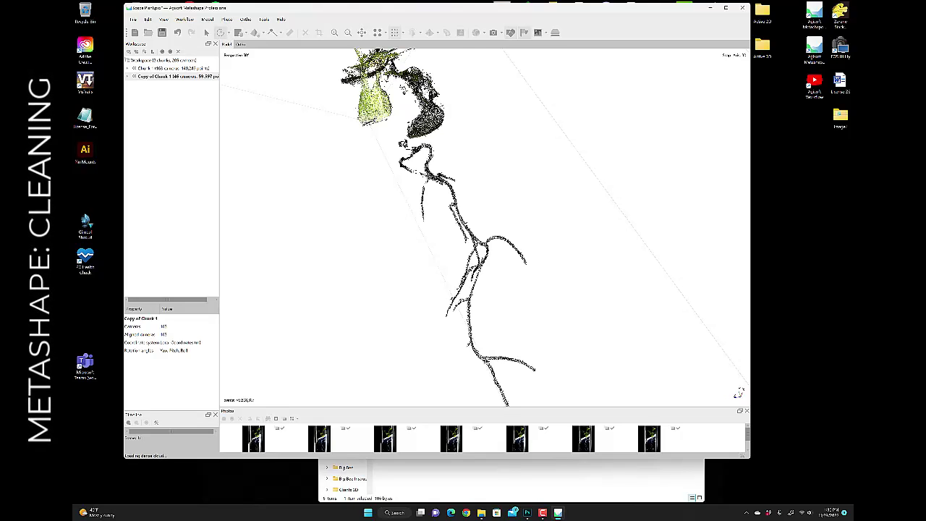
click(305, 33)
scroll(614, 266, down, 3)
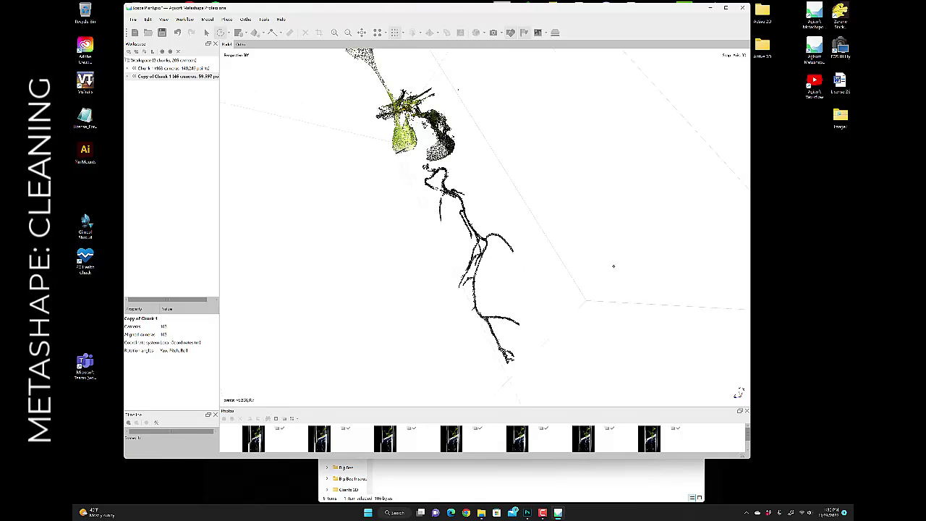
Step: Change the model view's background color to mid-grey and apply the preferences
drag(613, 266, 483, 126)
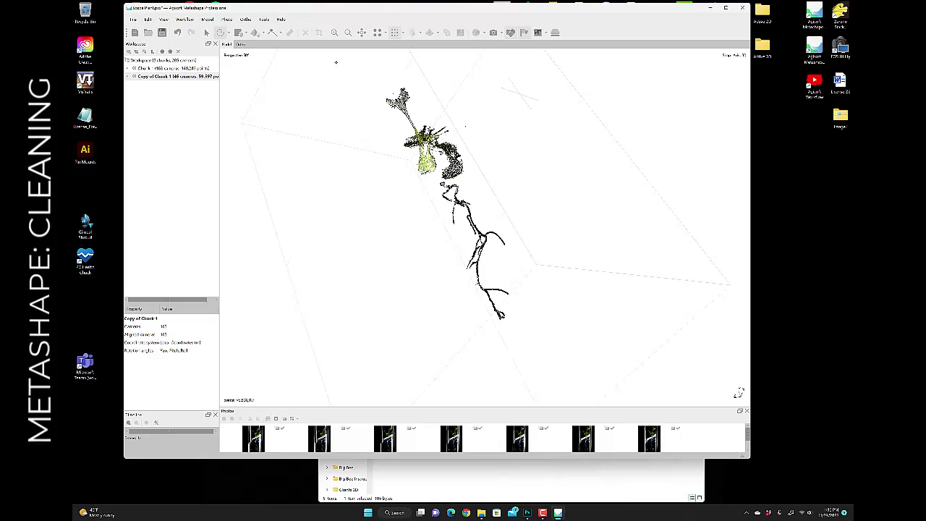
click(264, 19)
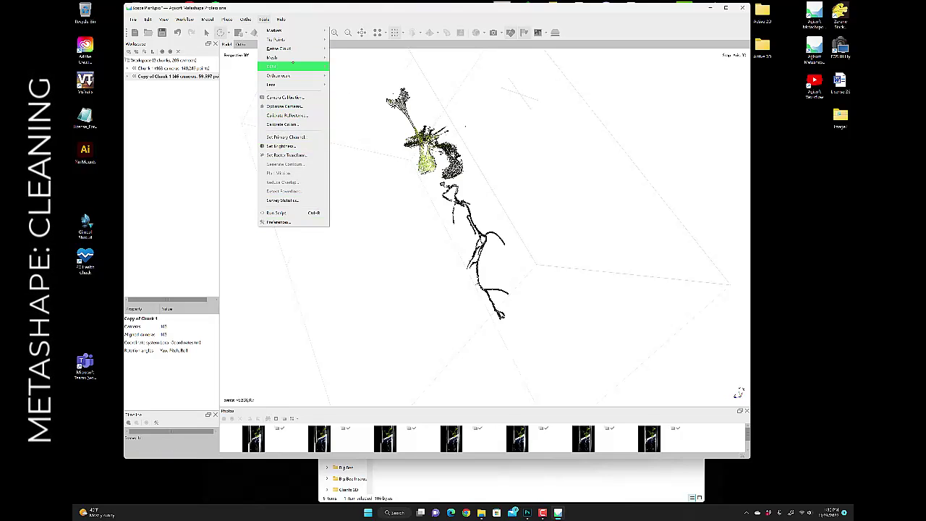
click(287, 222)
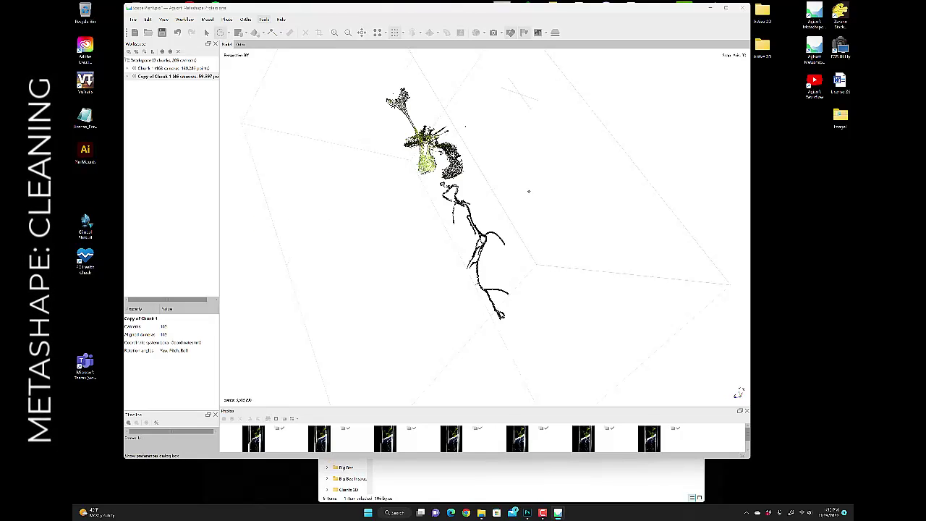
click(403, 140)
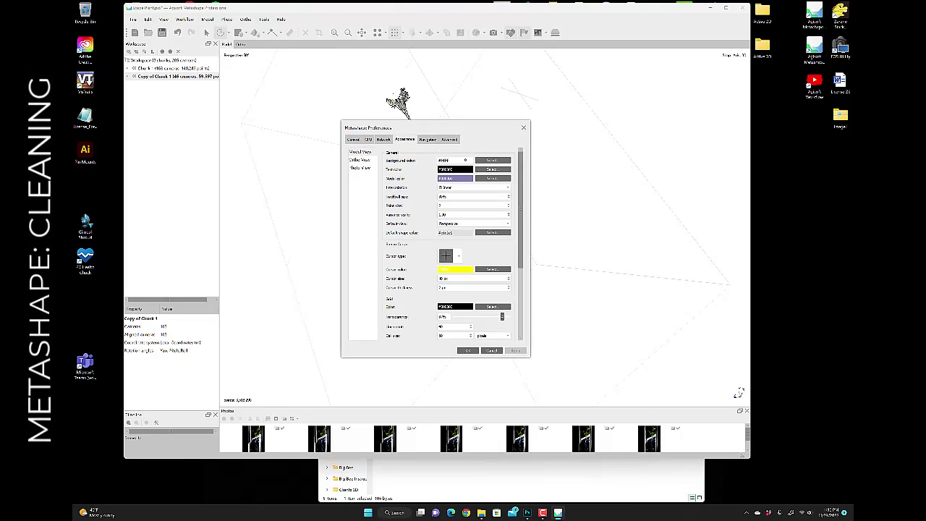
click(491, 160)
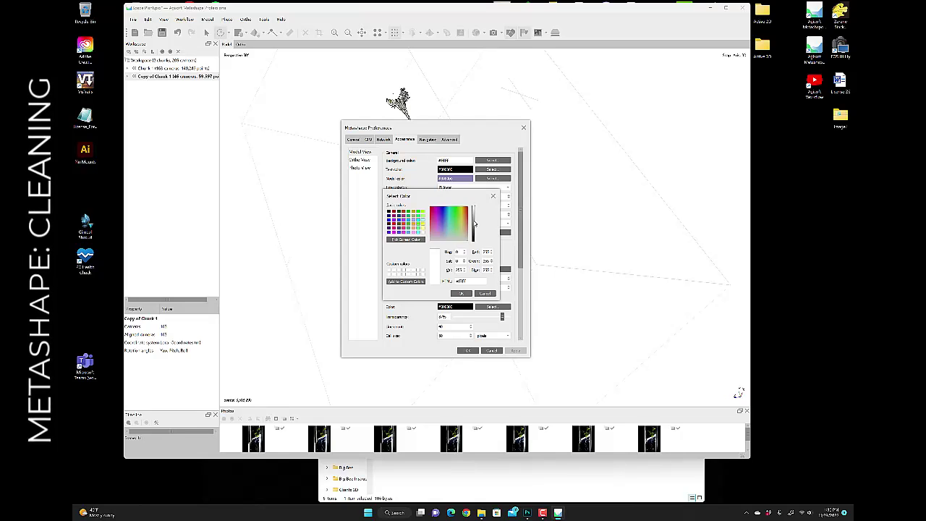
click(474, 225)
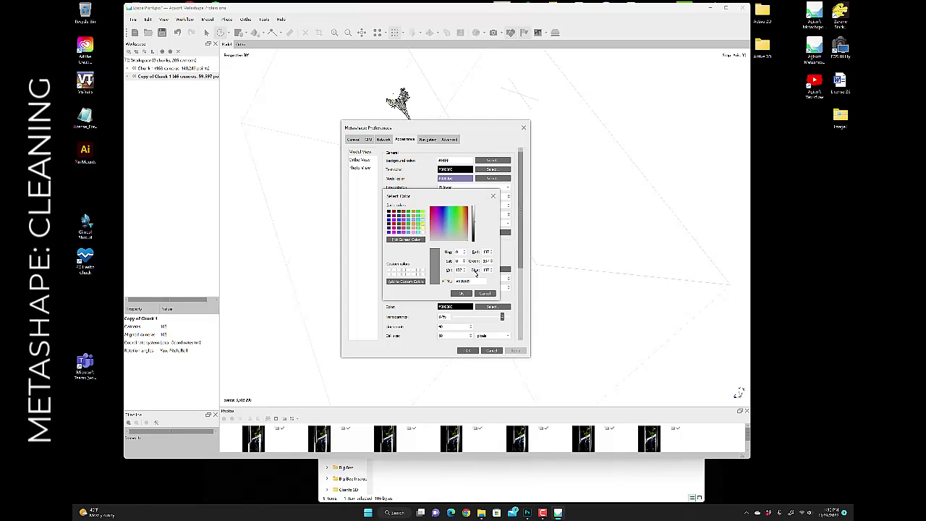
click(461, 293)
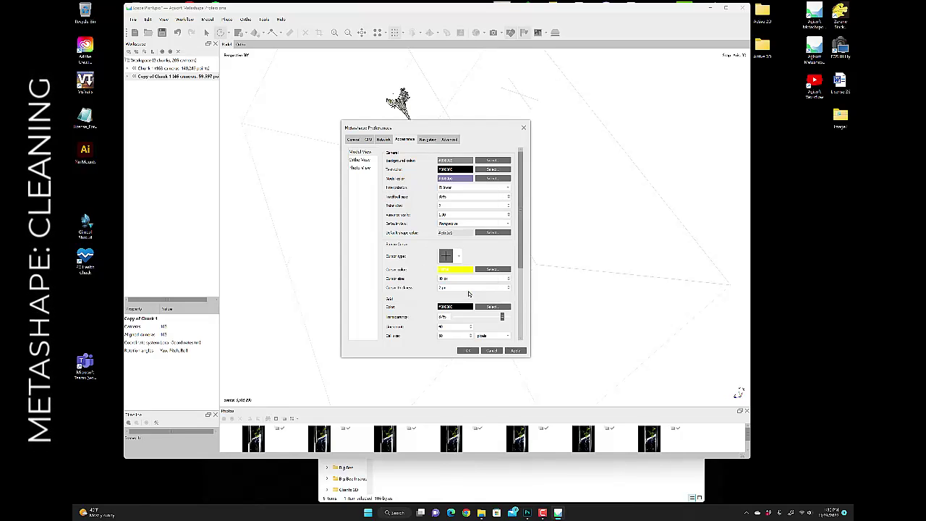
click(513, 351)
key(Return)
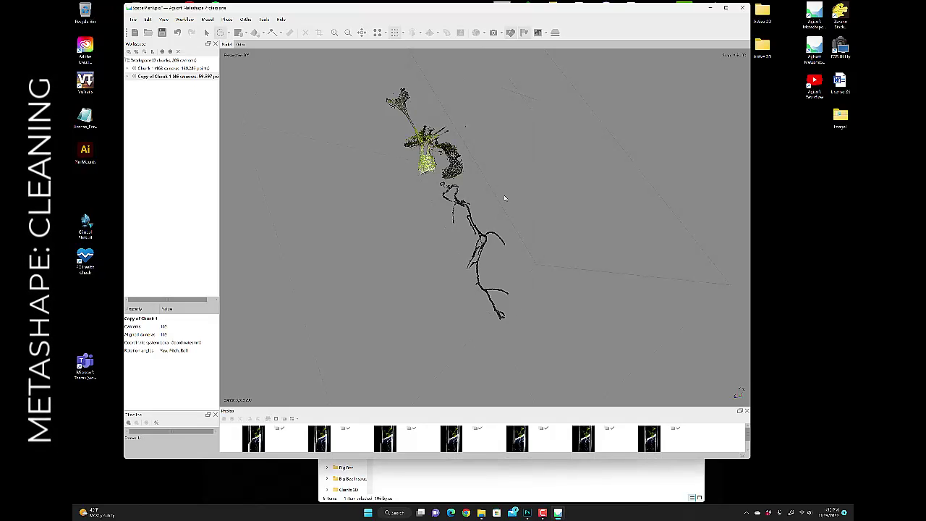
Step: Check the cleaned roots from several angles and save the project
drag(519, 176, 471, 214)
mouse_move(555, 231)
mouse_down()
mouse_move(478, 196)
mouse_move(437, 218)
mouse_move(488, 235)
mouse_move(473, 236)
mouse_move(513, 236)
mouse_move(447, 232)
mouse_move(563, 227)
mouse_up()
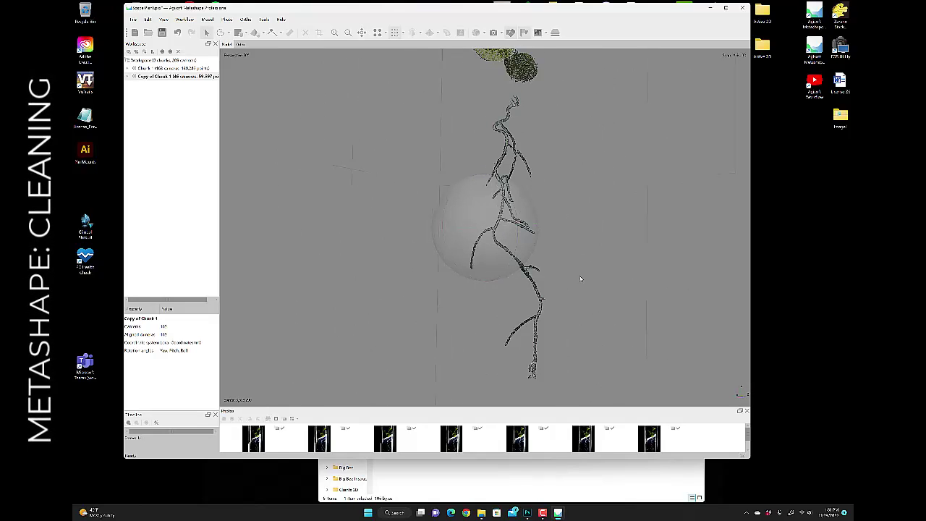
drag(553, 252, 469, 217)
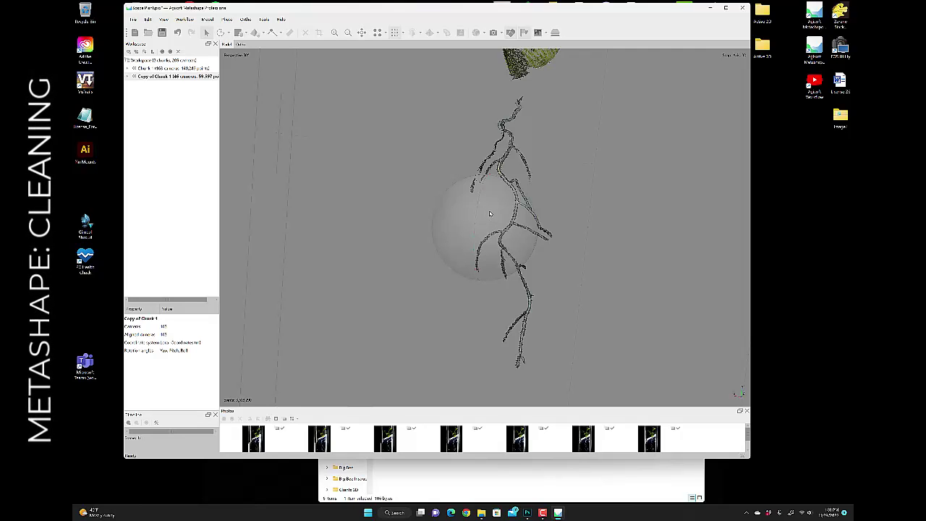
drag(469, 208, 494, 229)
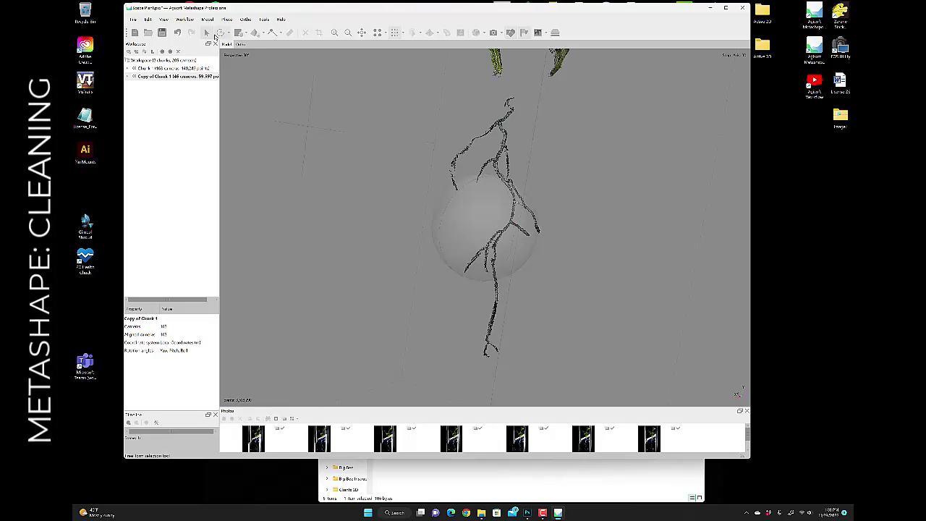
click(207, 20)
click(142, 59)
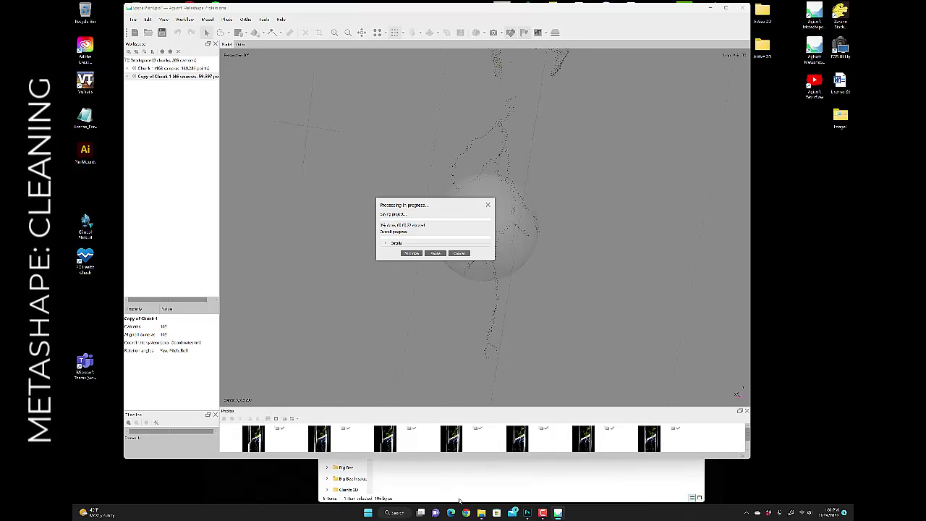
click(207, 19)
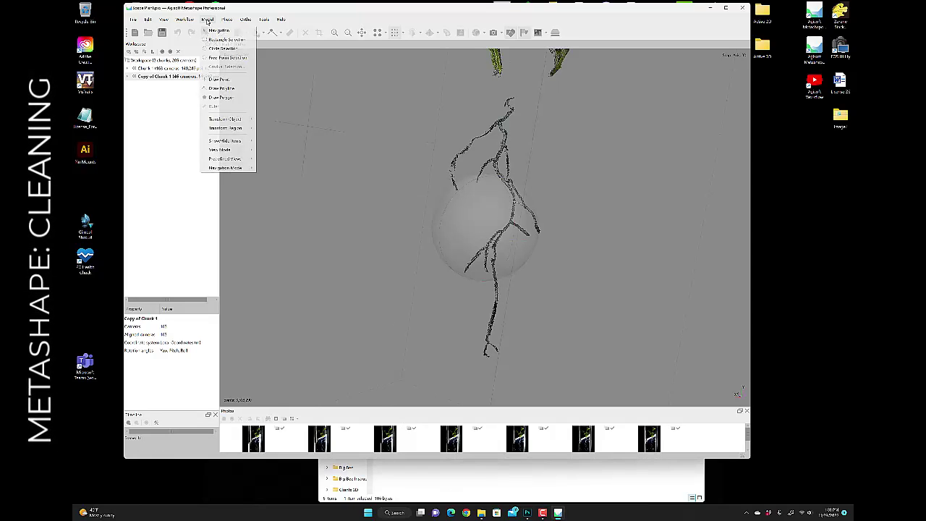
mouse_move(184, 19)
click(219, 71)
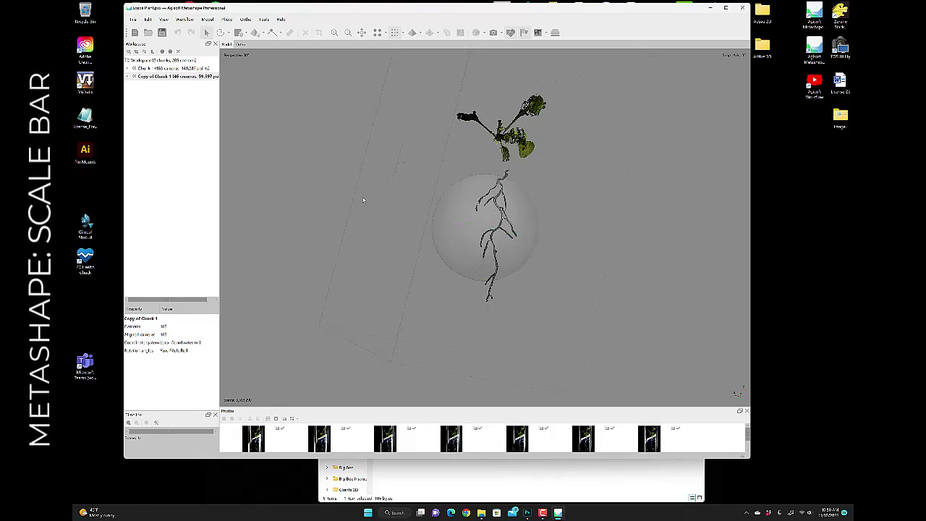
drag(543, 224, 440, 246)
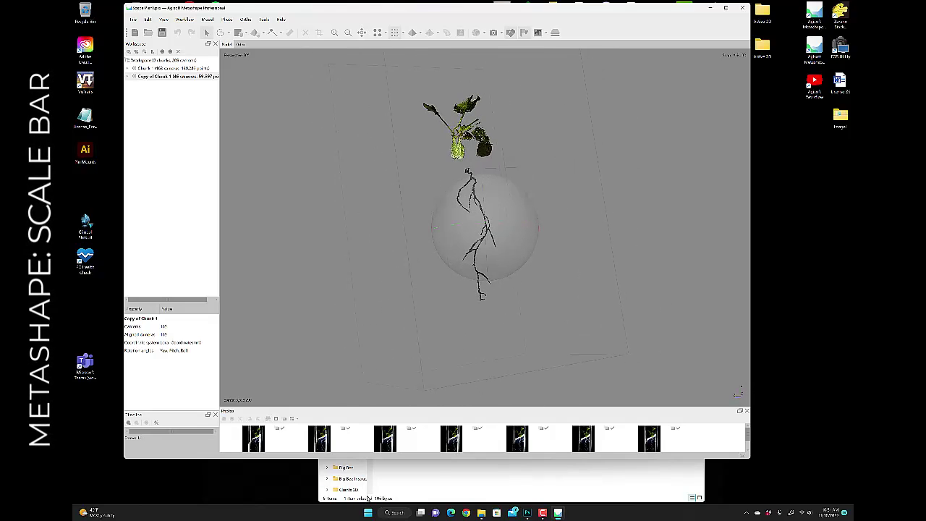
Step: Browse in File Explorer to the JPEG folder inside Space Plant's Final Stacks and open one of the plant images in Photoshop
click(359, 490)
double_click(407, 143)
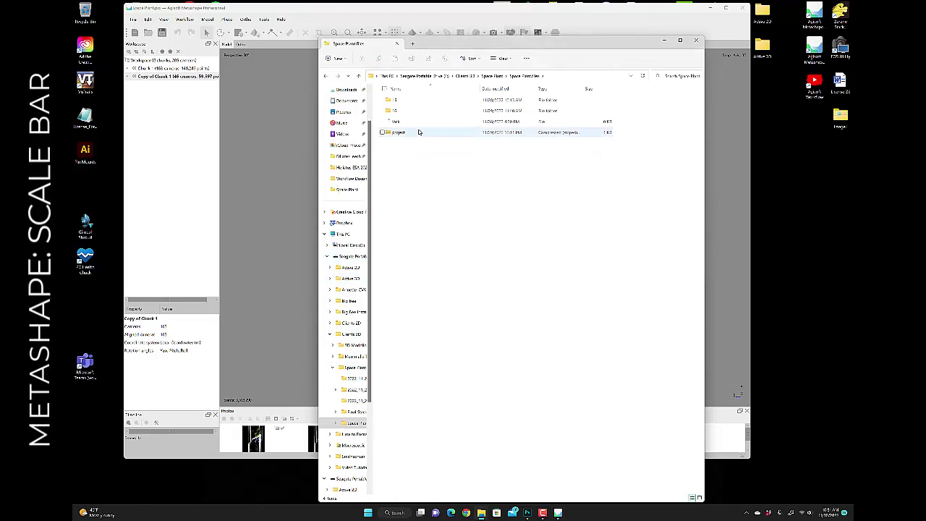
click(495, 76)
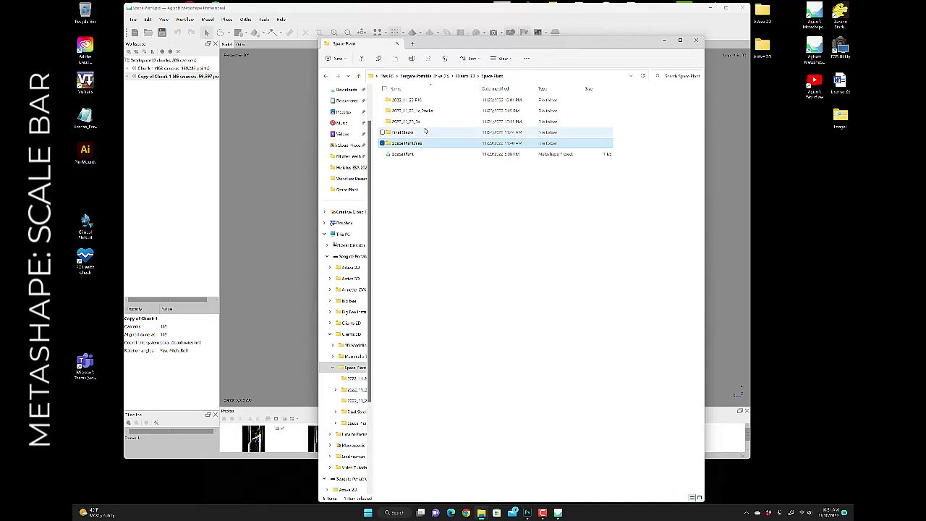
double_click(415, 134)
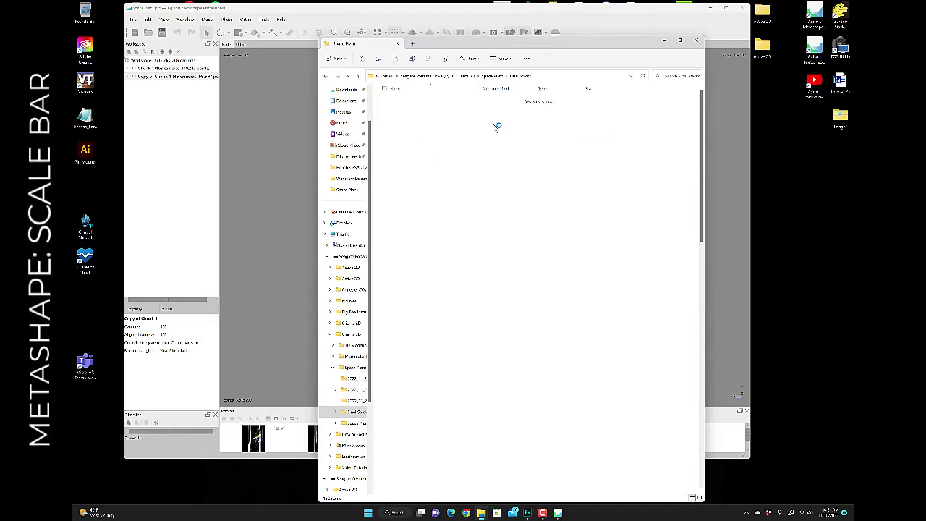
double_click(398, 105)
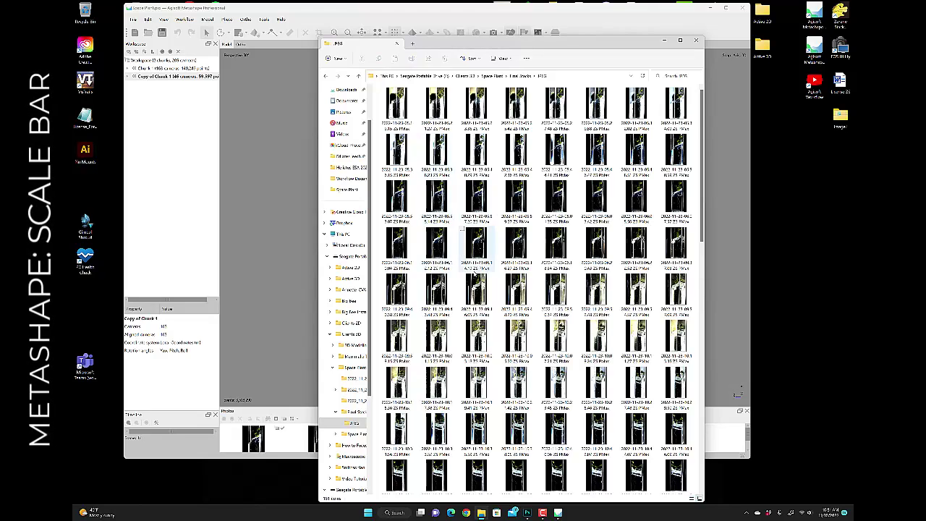
scroll(497, 298, down, 2)
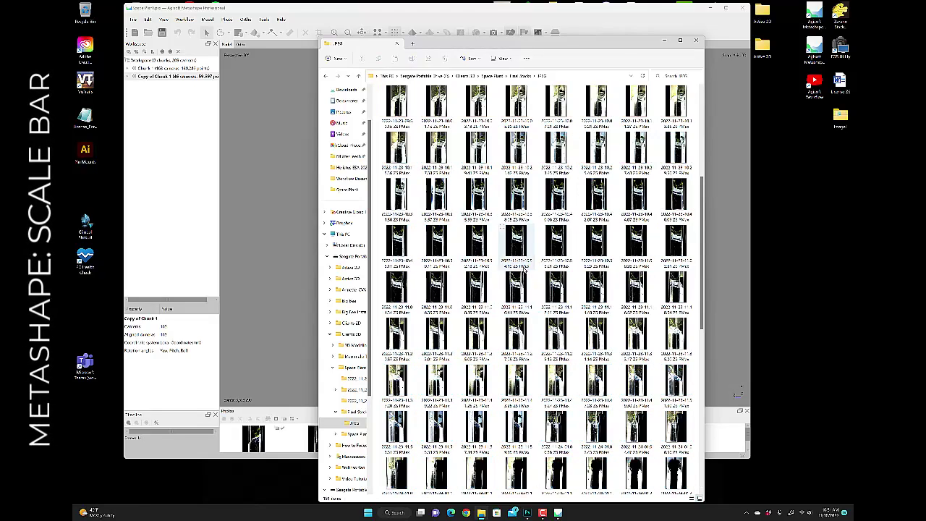
click(437, 248)
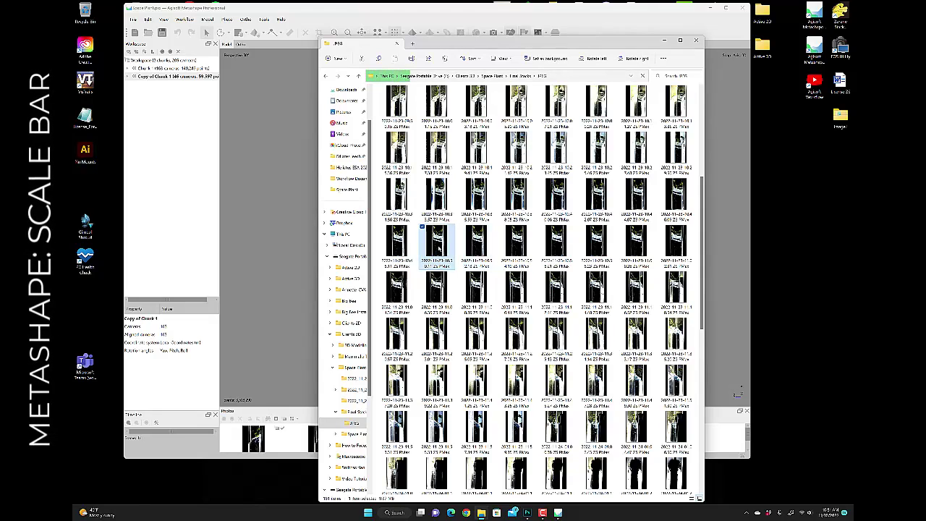
double_click(437, 248)
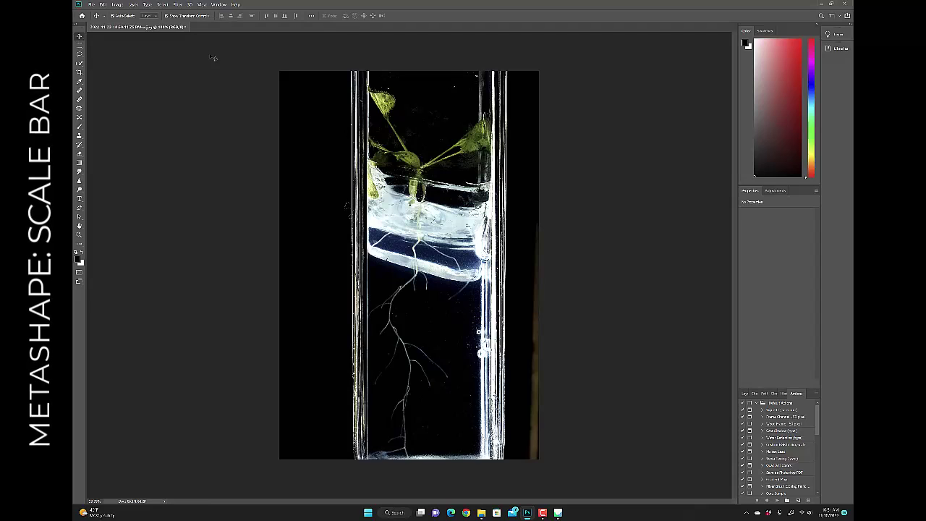
Step: Locate the Set Measurement Scale command among the image analysis options
click(118, 5)
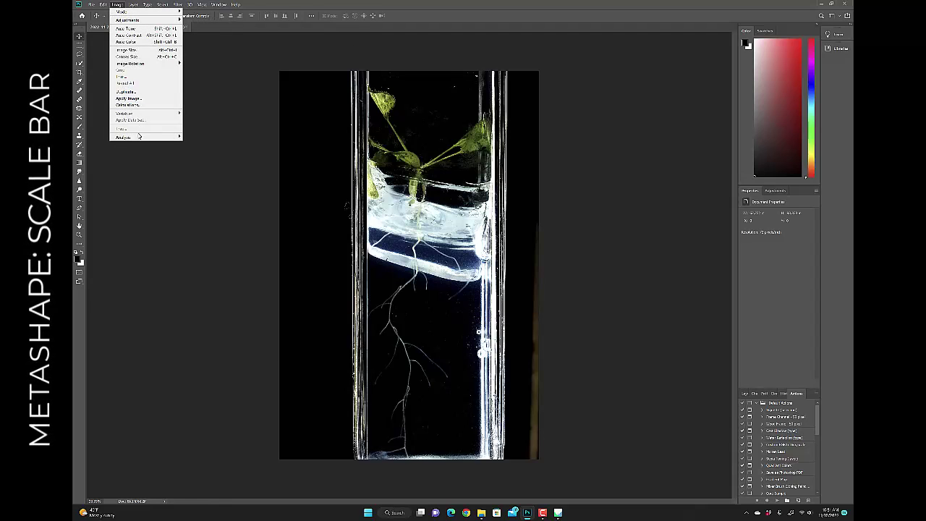
mouse_move(140, 137)
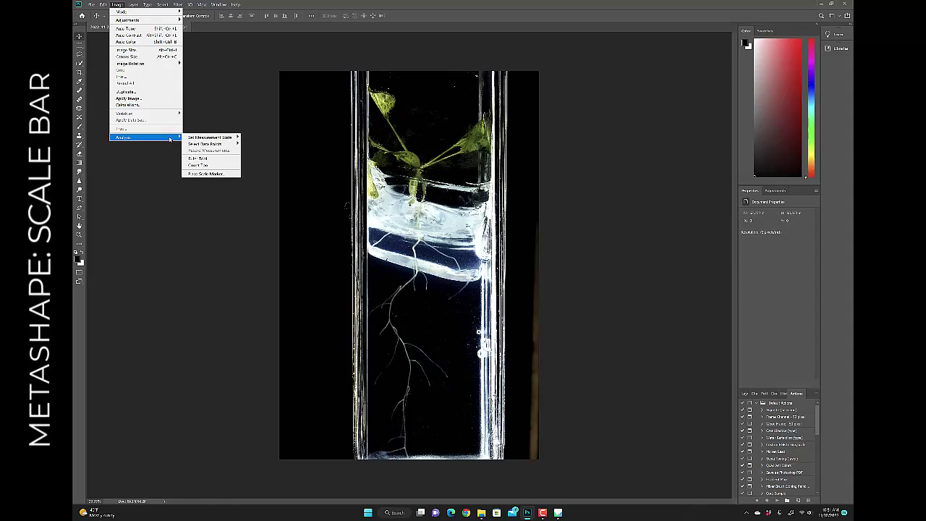
mouse_move(196, 139)
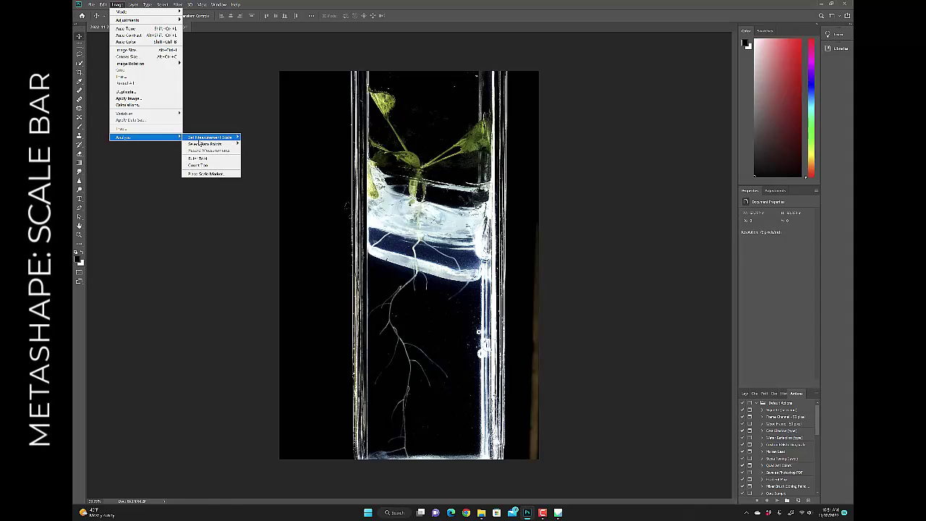
click(264, 131)
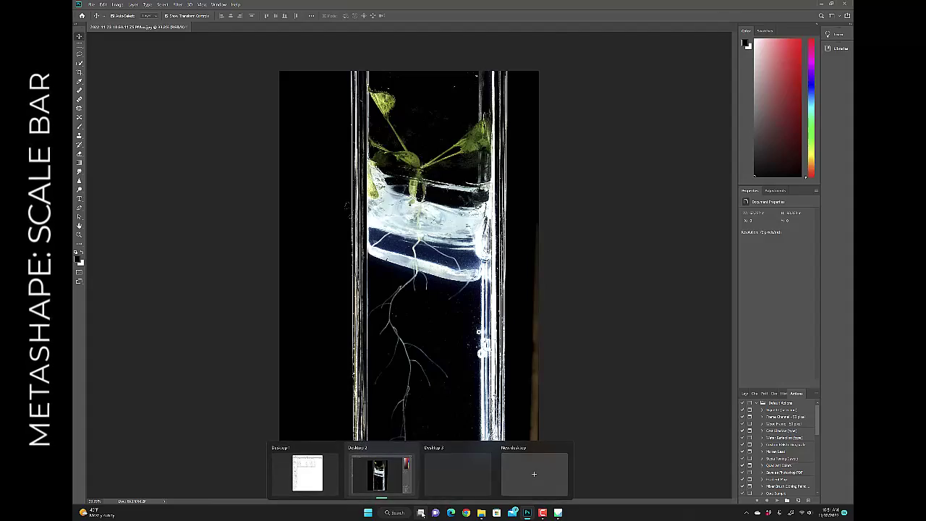
Step: Switch to File Explorer and go up from the JPEG folder to the Space Plant folder
click(420, 513)
click(419, 513)
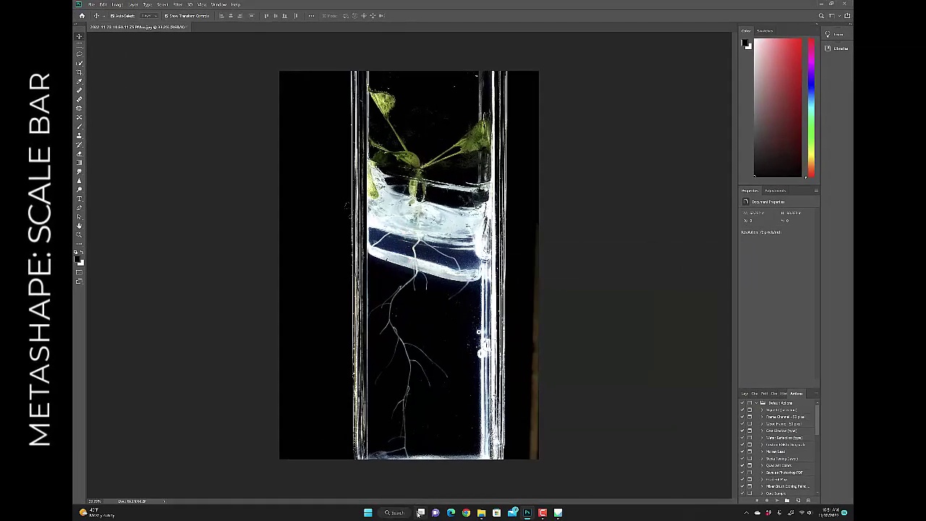
click(481, 514)
scroll(472, 268, up, 5)
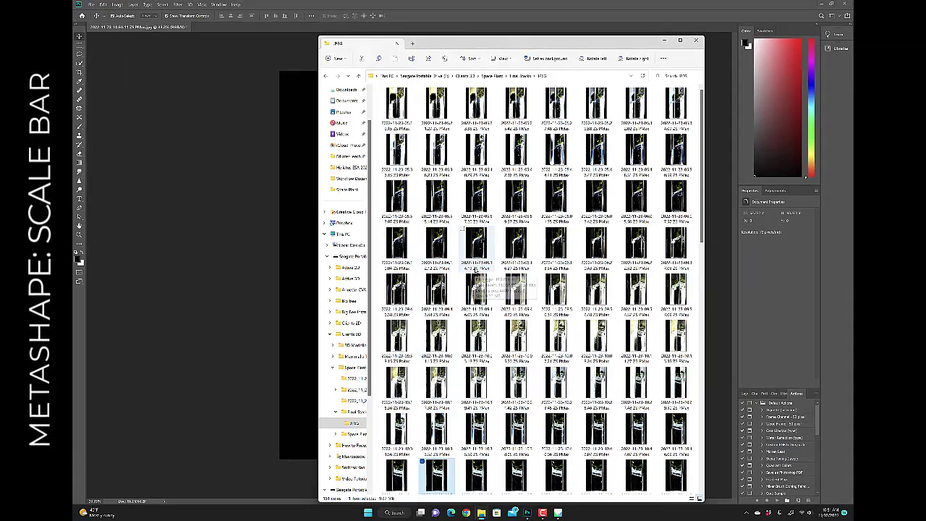
click(512, 76)
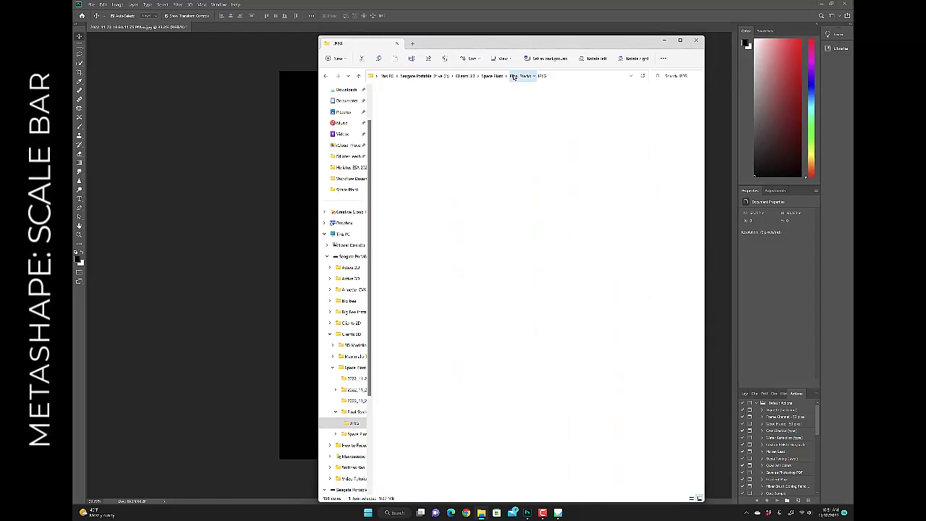
click(488, 78)
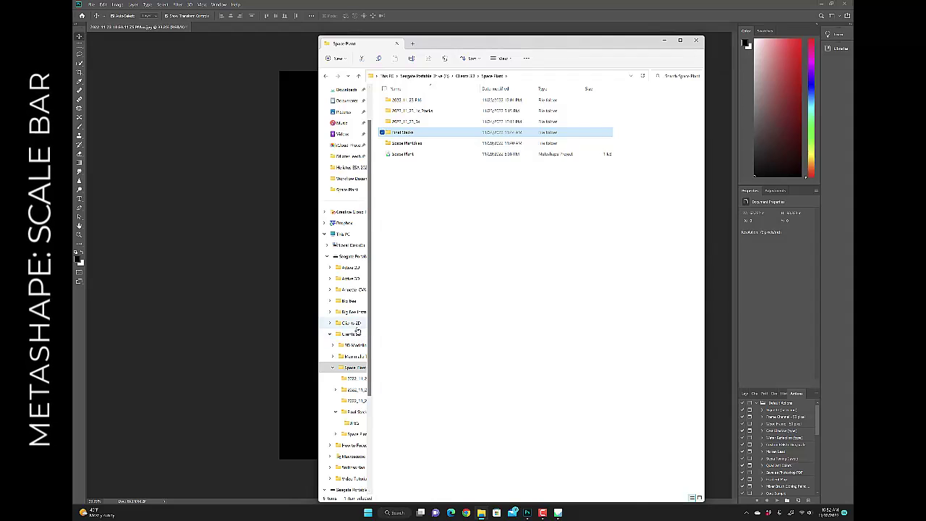
scroll(358, 326, up, 2)
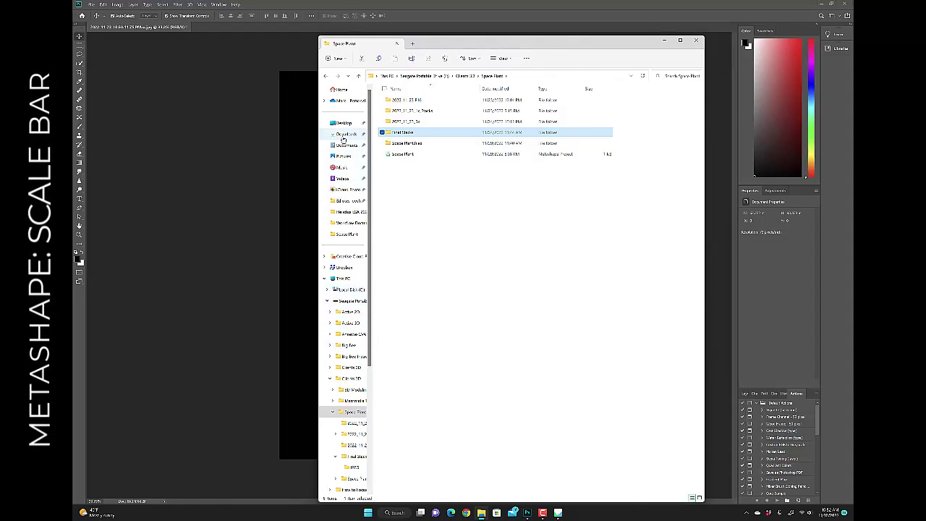
Step: Browse from the Desktop through Macroscopic Solutions Sharing, Macropod Files and Software Packages, Scalebar Files and The Scalebar Suite to the 1x folder
click(344, 124)
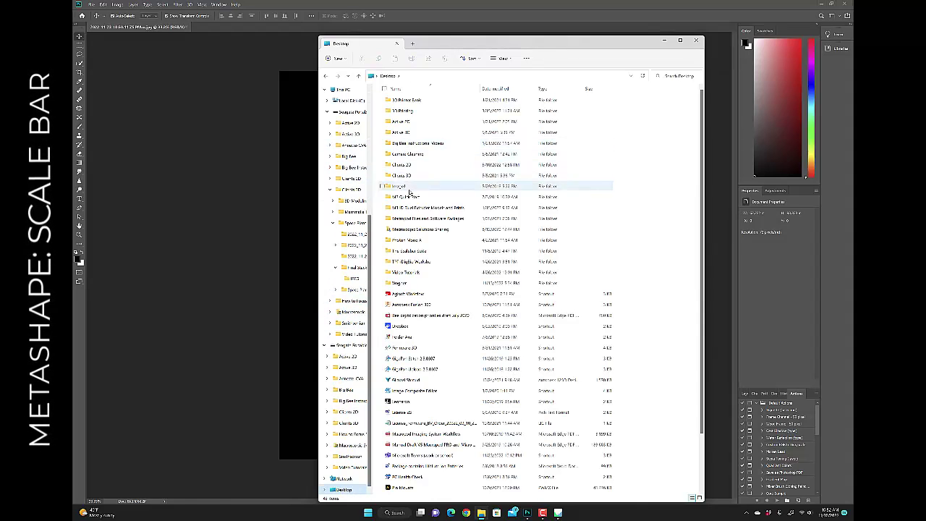
double_click(410, 230)
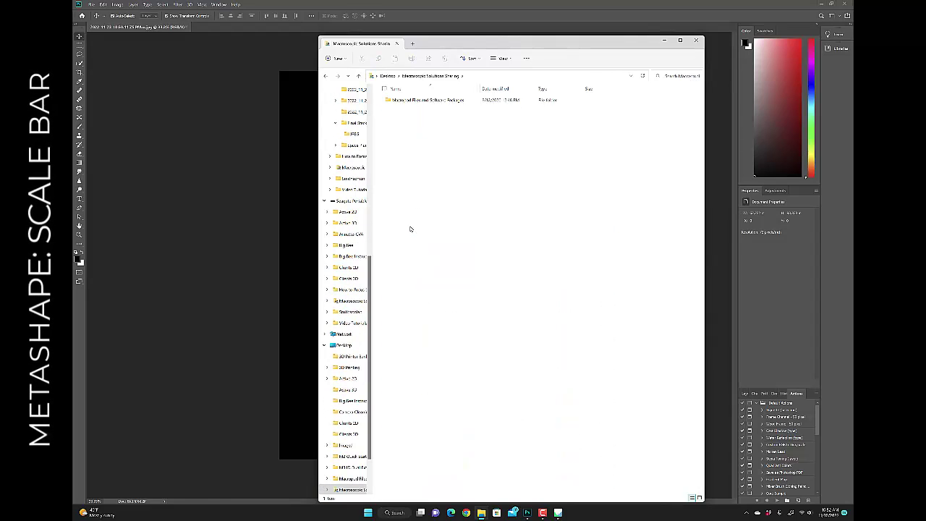
double_click(410, 100)
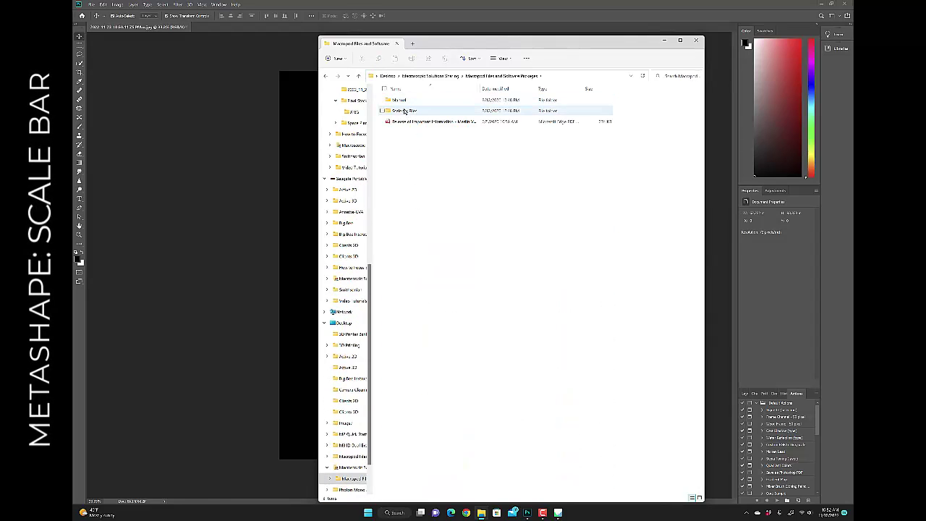
double_click(404, 111)
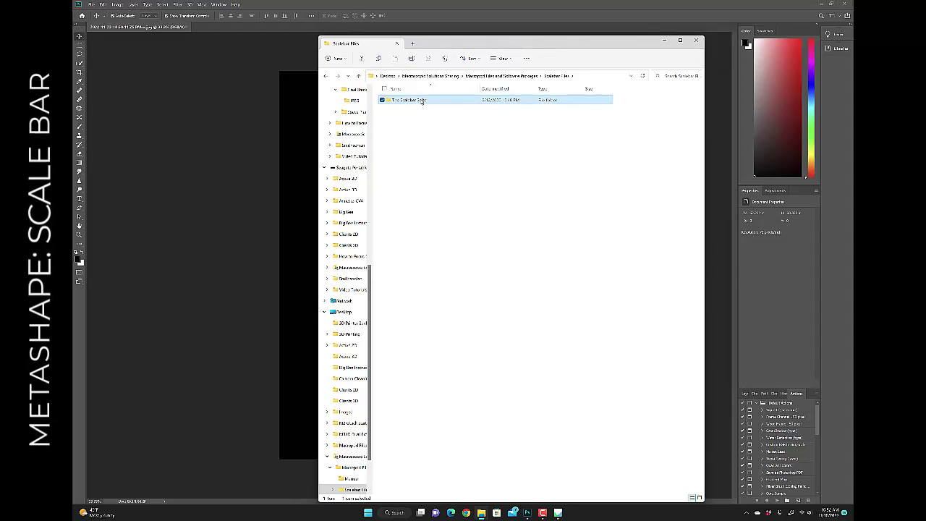
double_click(413, 100)
double_click(401, 99)
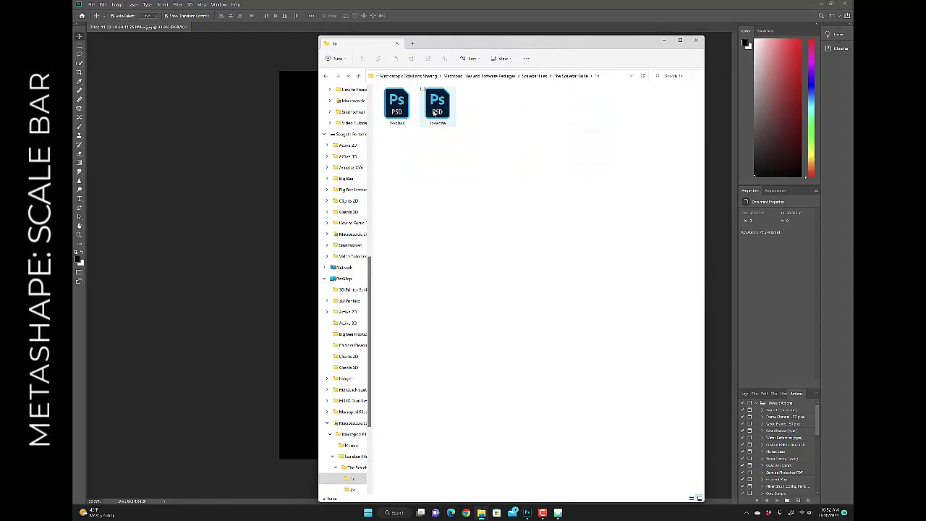
Step: Place the white 1x scale bar PSD into the open plant image in Photoshop
drag(449, 43, 576, 54)
click(565, 116)
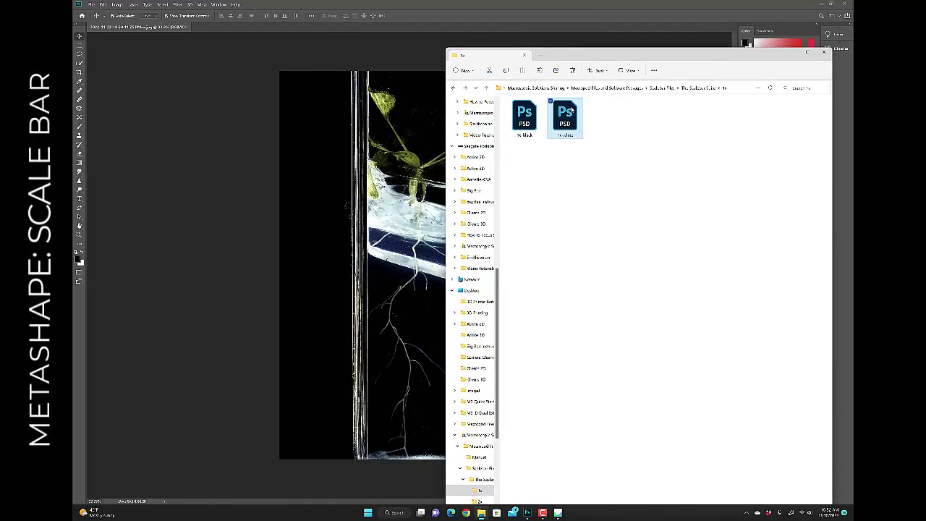
drag(565, 116, 389, 209)
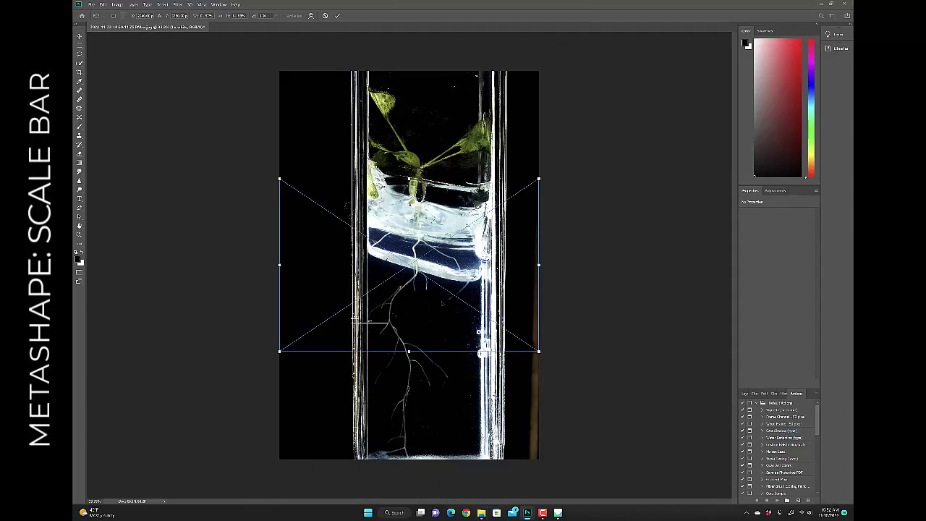
Step: Rotate the placed scale bar 90 degrees, enlarge it to match the plant image's full frame and commit the transform
drag(541, 175, 316, 130)
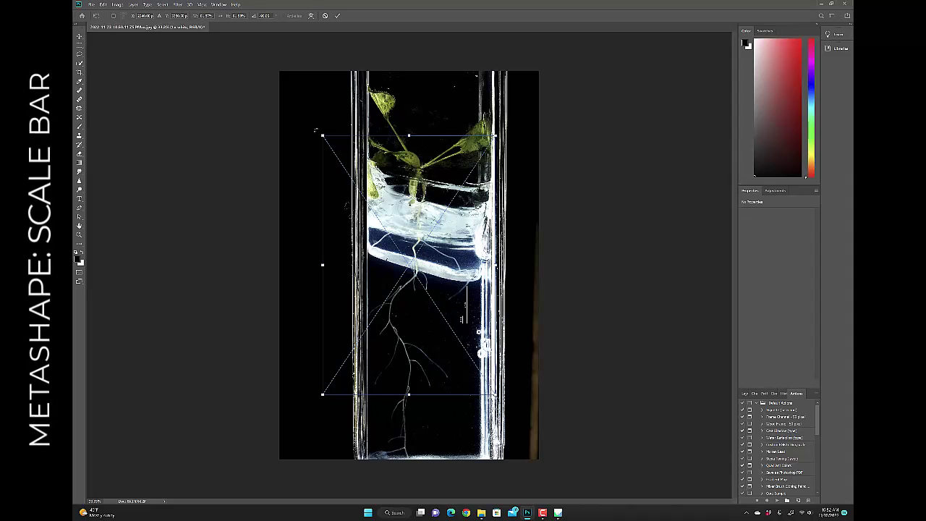
drag(322, 135, 279, 71)
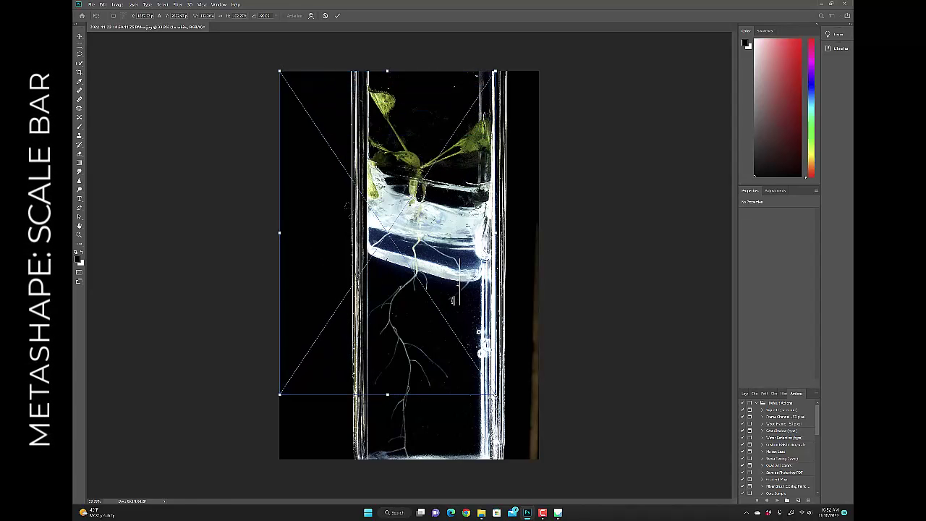
drag(495, 395, 538, 459)
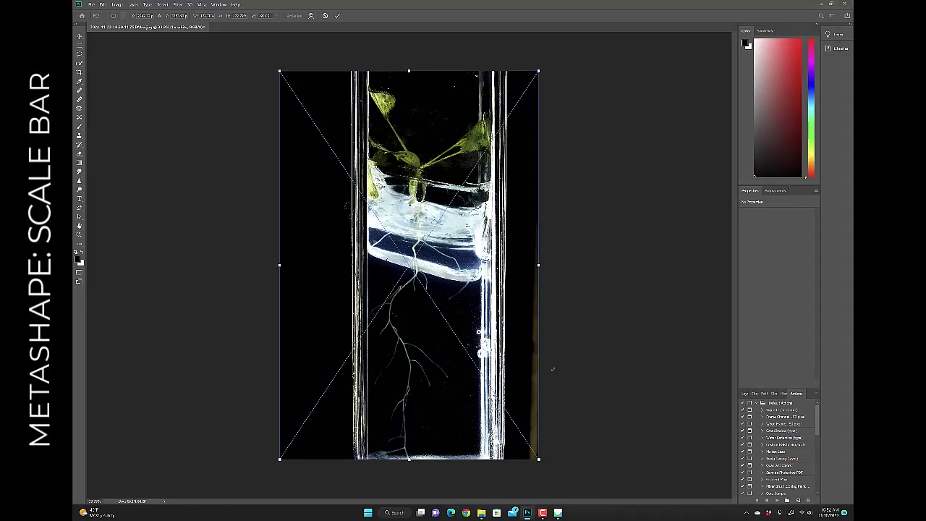
key(Return)
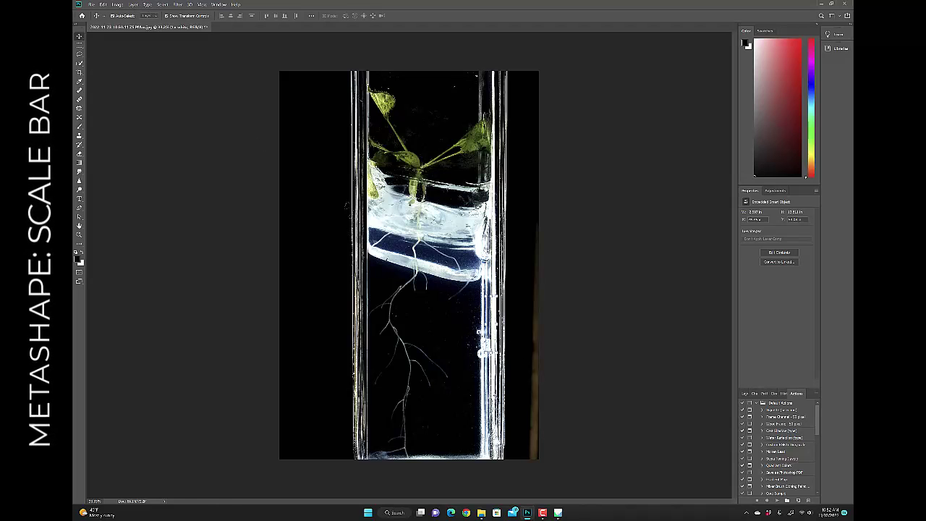
Step: Move the vertical scale bar into the black area beside the tube's lower left side
drag(488, 306, 477, 305)
click(695, 304)
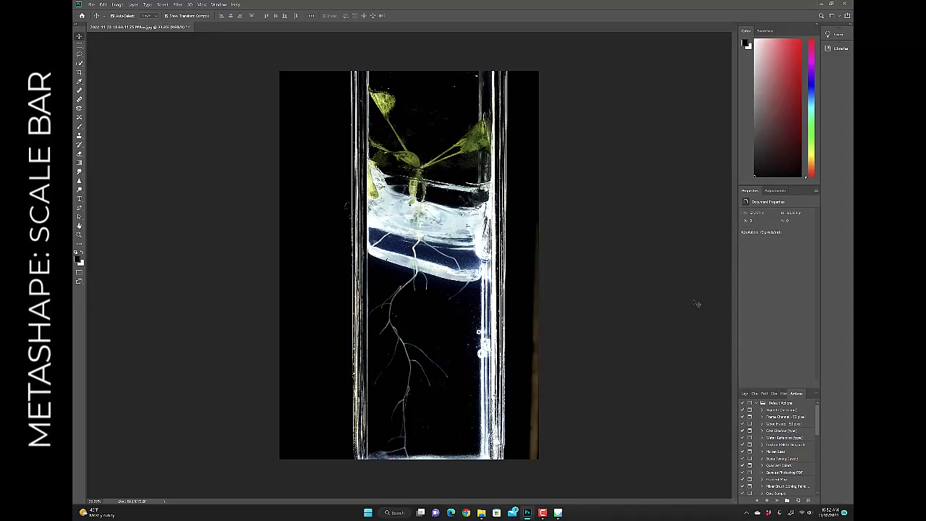
click(744, 393)
click(767, 436)
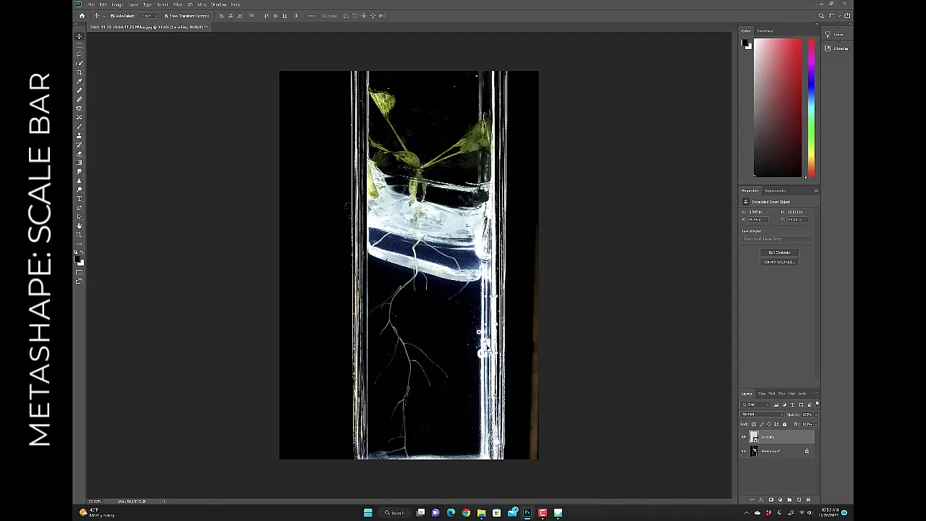
drag(495, 317, 494, 317)
click(492, 348)
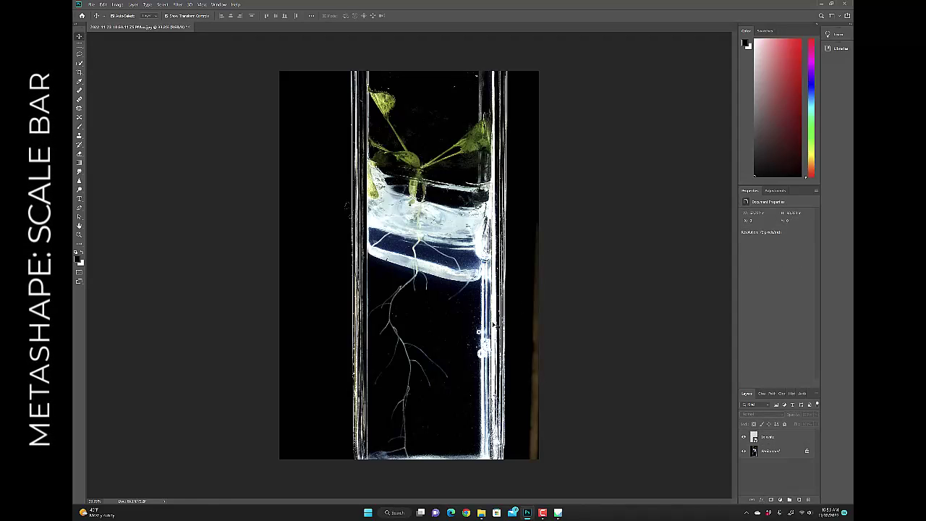
click(499, 298)
drag(498, 298, 318, 385)
click(597, 386)
Step: Set a custom measurement scale by measuring the scale bar line with the Ruler and using mm as the logical unit
click(116, 5)
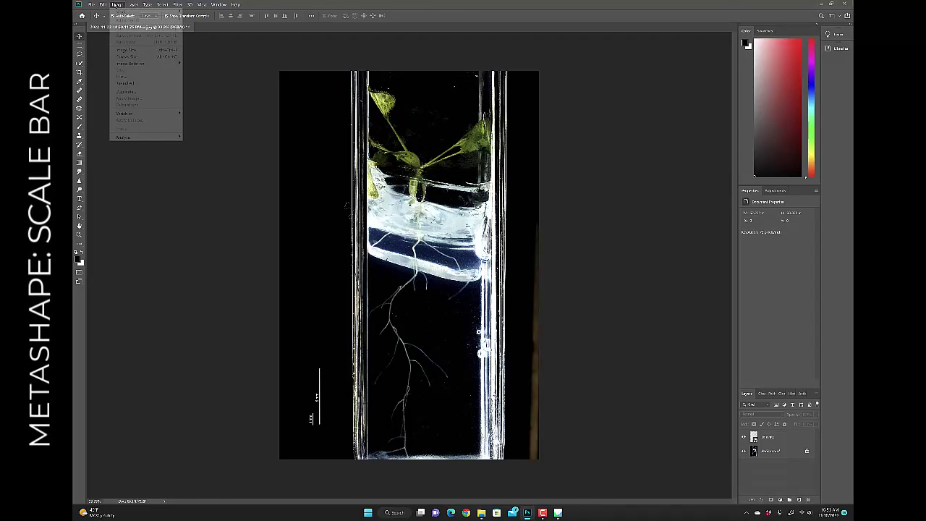
mouse_move(174, 137)
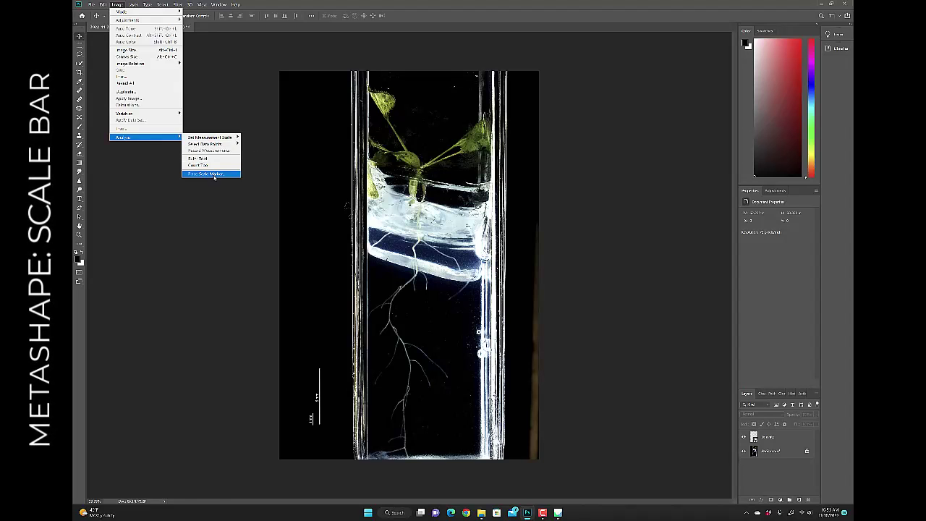
mouse_move(217, 139)
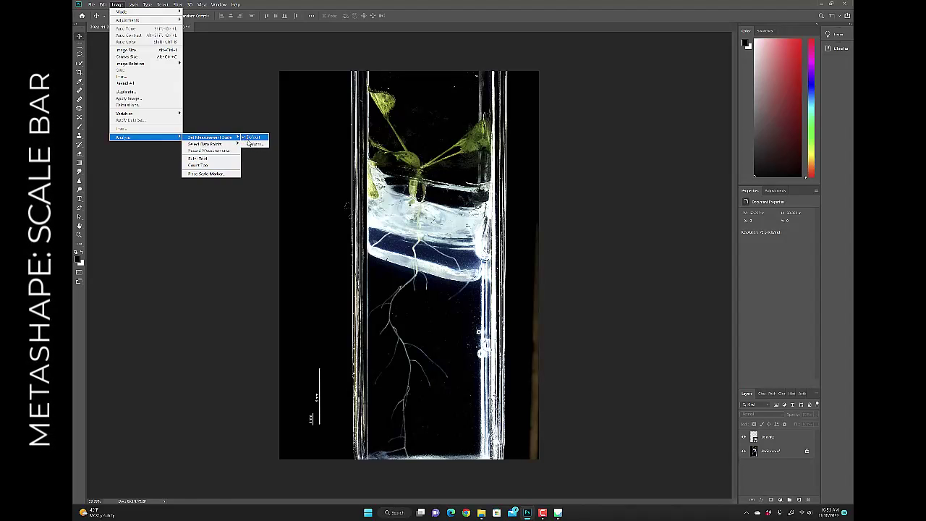
click(251, 143)
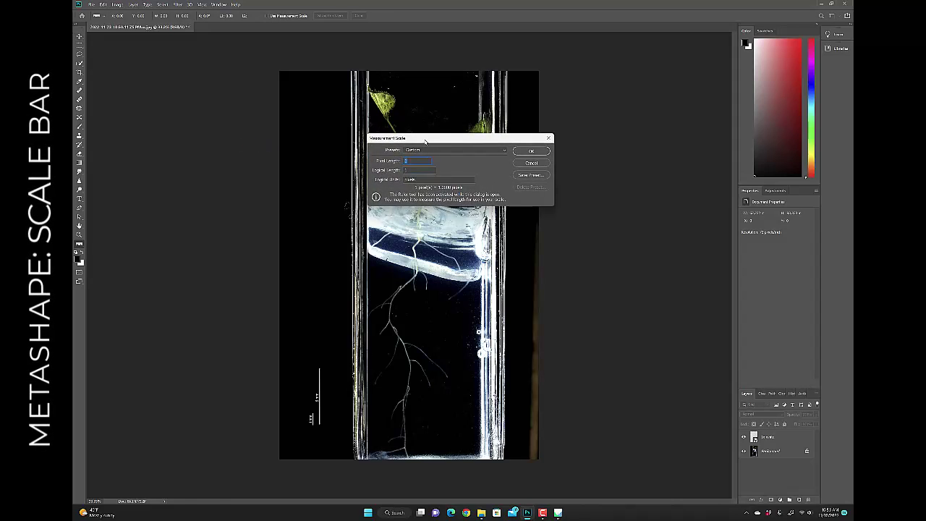
drag(424, 141, 607, 150)
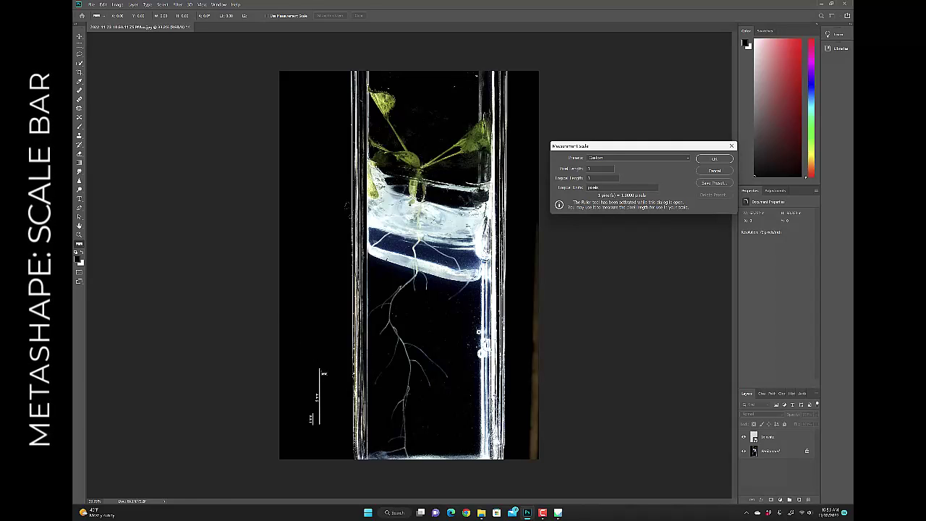
drag(323, 371, 319, 425)
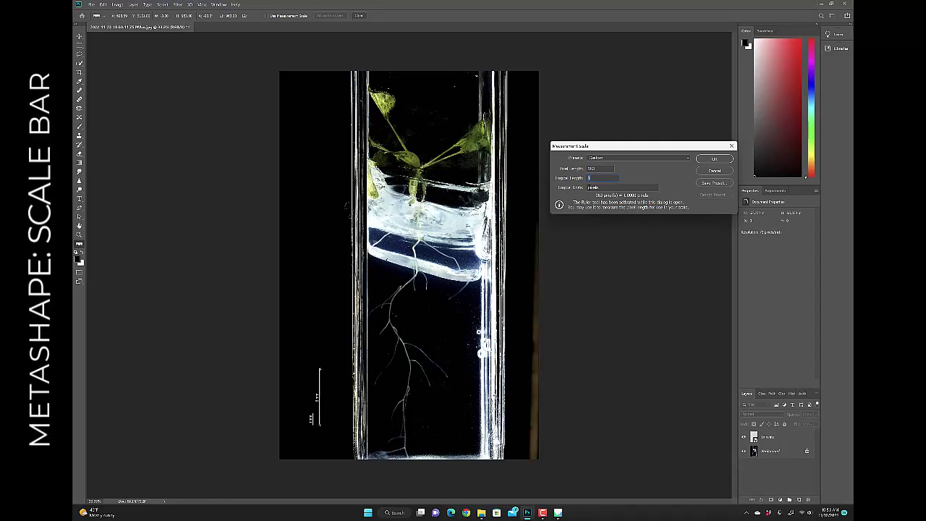
double_click(600, 187)
text(mm)
click(714, 158)
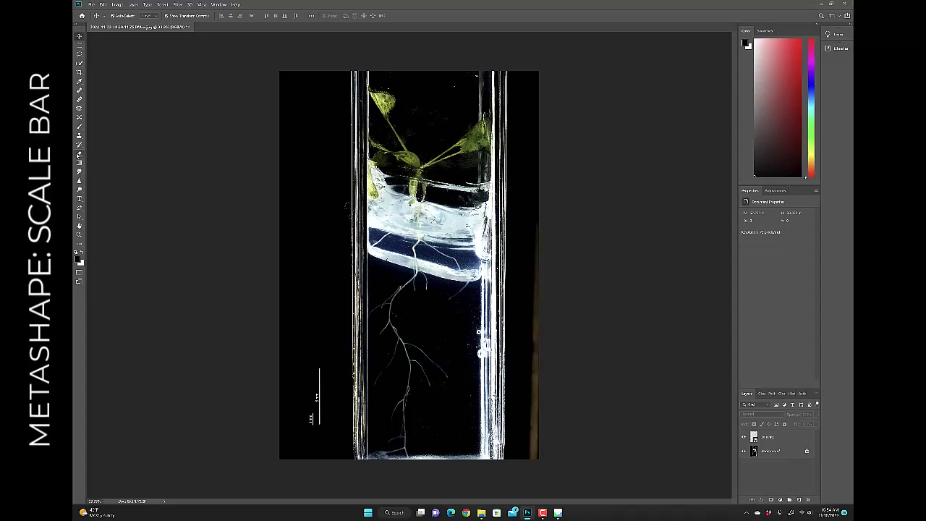
Step: Use the Ruler tool to measure the distance from the main root just below the gel layer down to a lower branching point
click(78, 155)
click(81, 198)
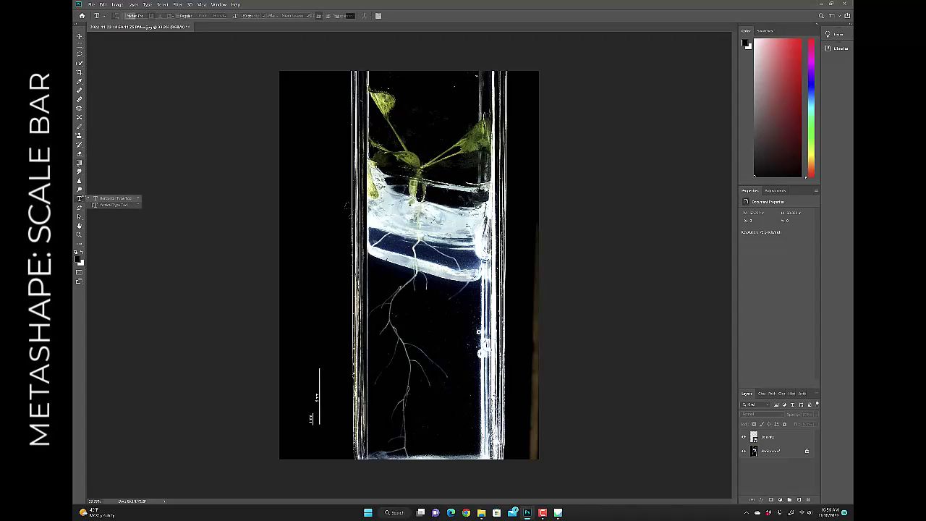
click(79, 188)
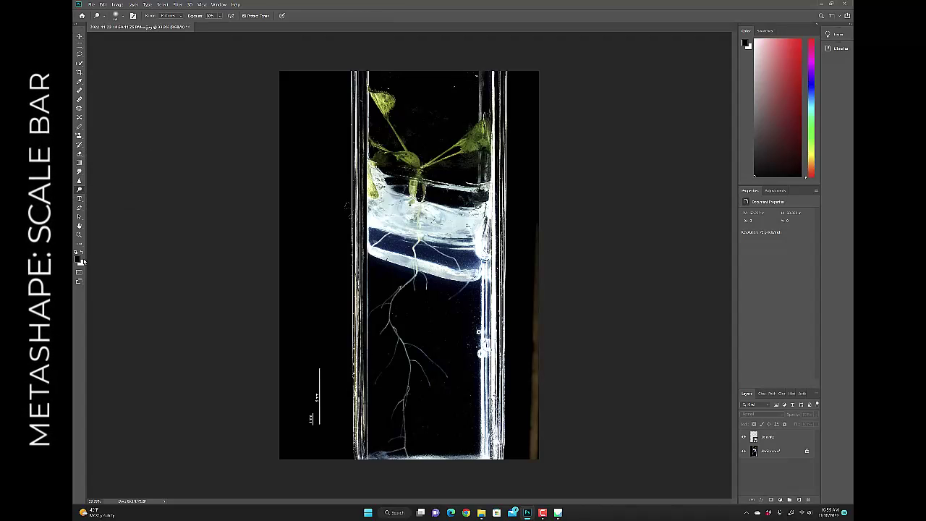
key(i)
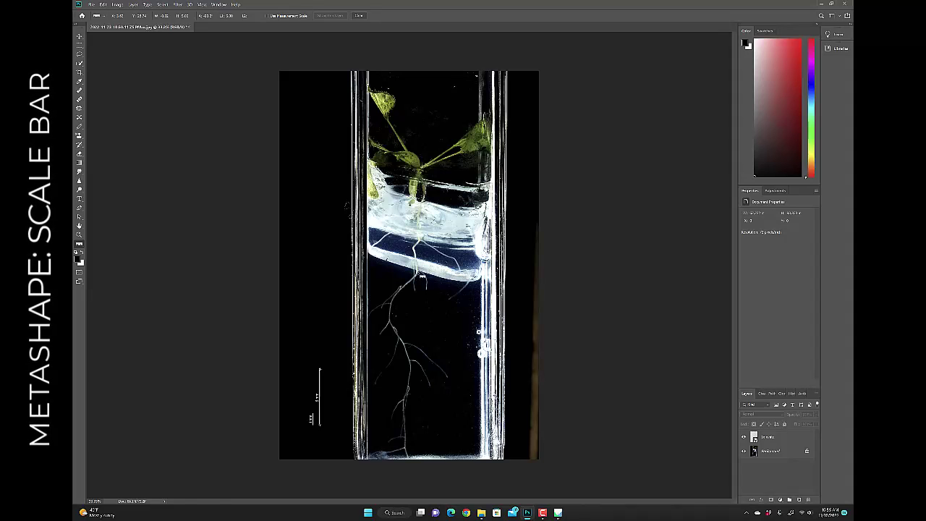
drag(416, 274, 414, 366)
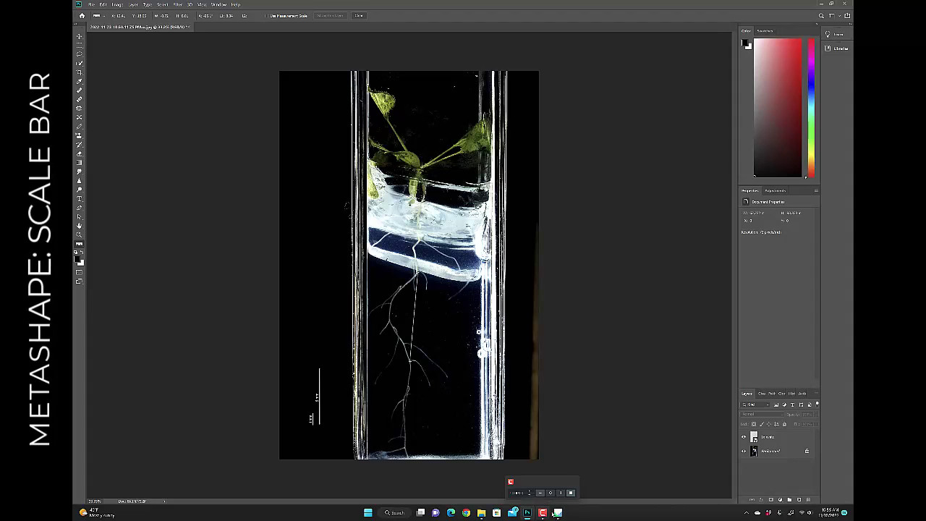
Step: Switch to Metashape, orient the root point cloud like the photo, and compare the measured branching points with the Photoshop image
click(557, 514)
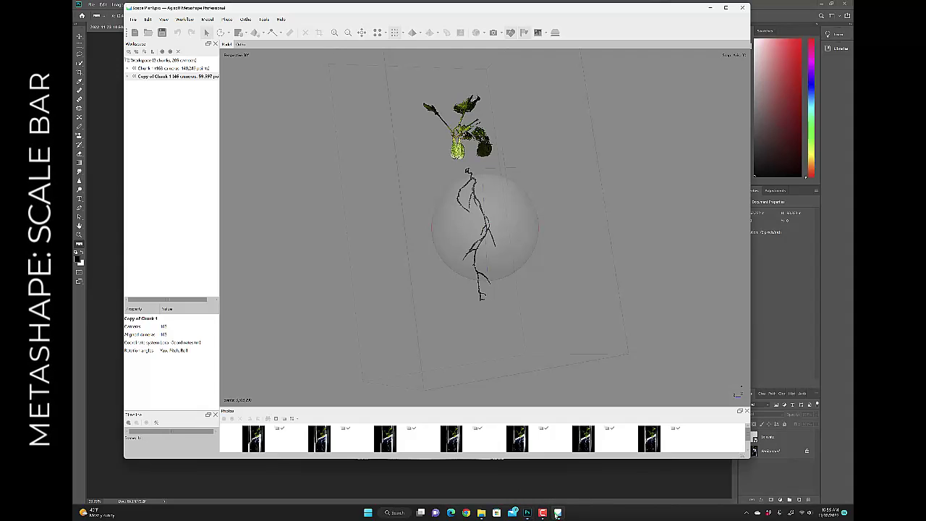
scroll(515, 169, up, 3)
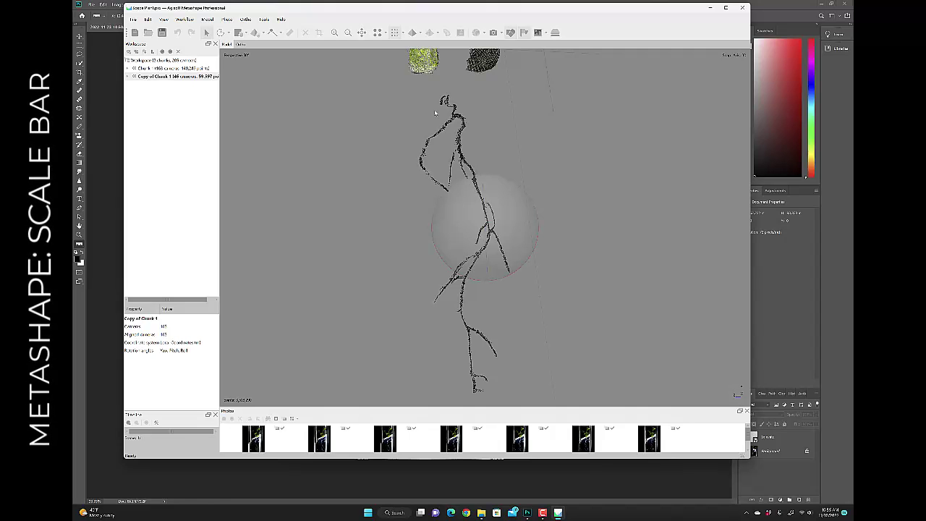
drag(450, 203, 458, 228)
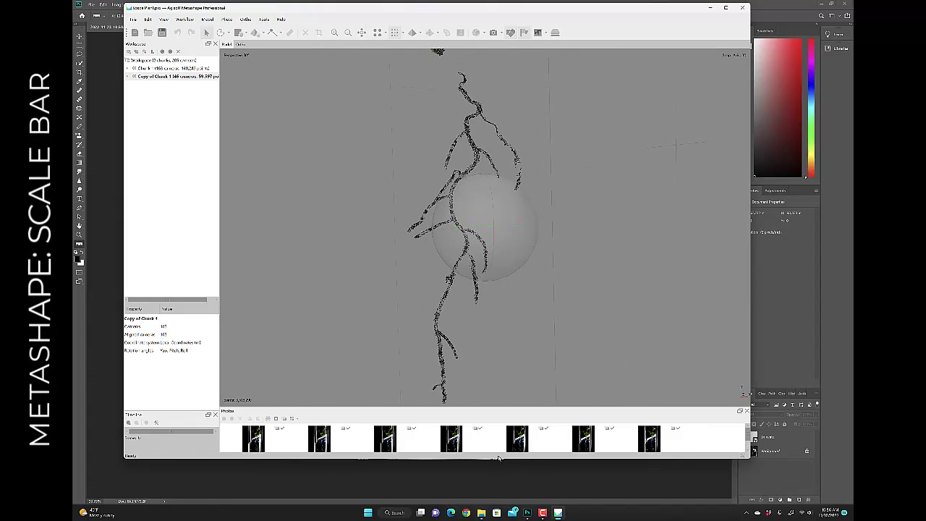
click(497, 464)
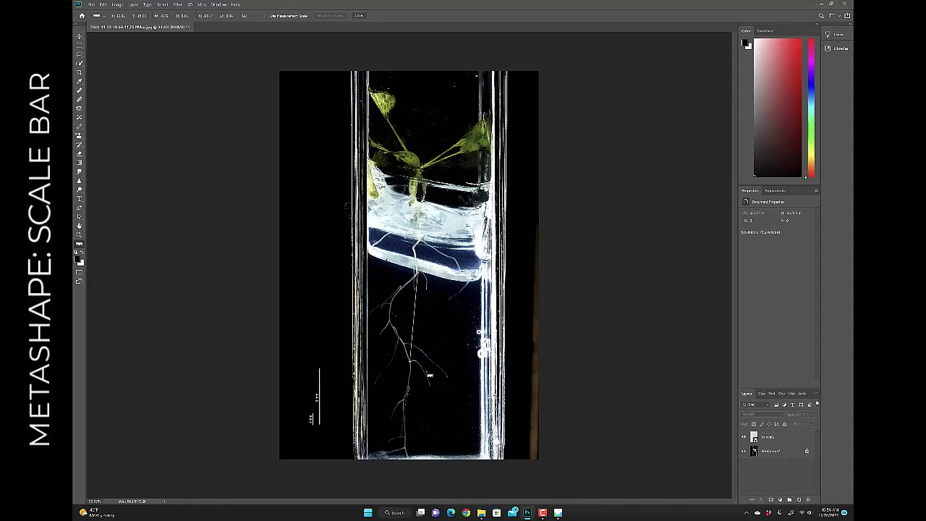
click(558, 513)
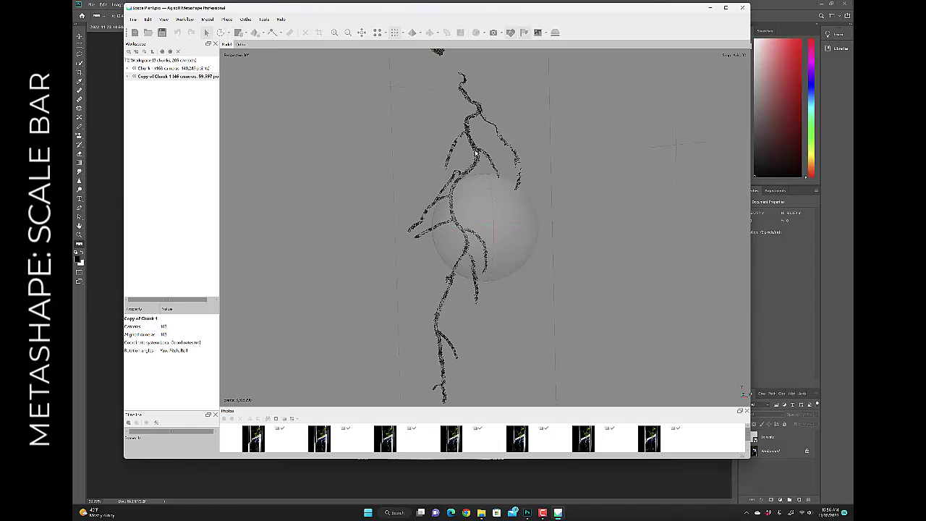
Step: Add markers to the root point cloud at the upper and lower branching points measured in the photo
right_click(478, 153)
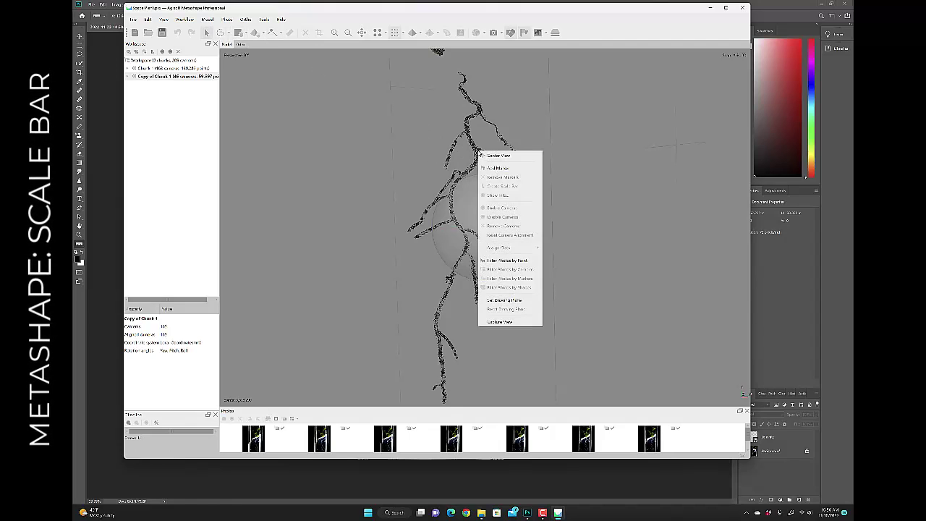
click(506, 166)
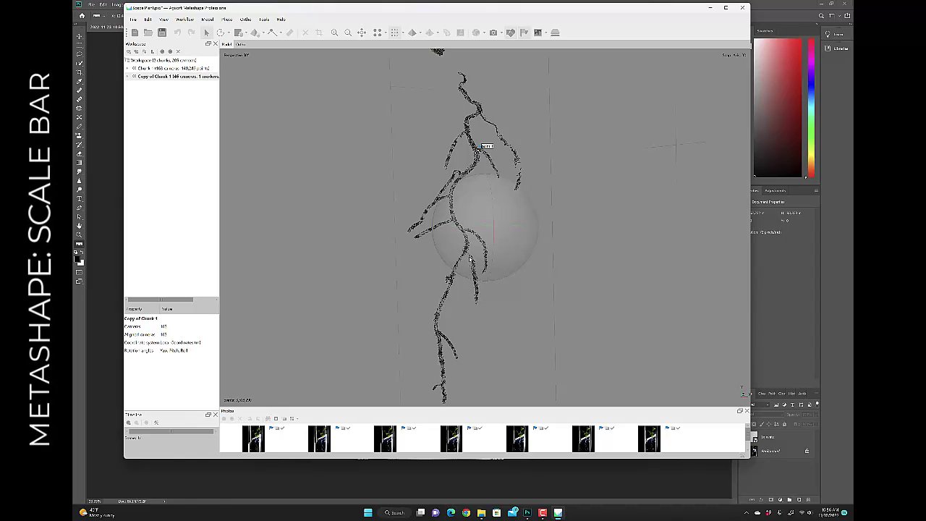
right_click(464, 254)
click(477, 264)
Step: Show the Reference pane, enable both root markers and create a scale bar between them
click(163, 19)
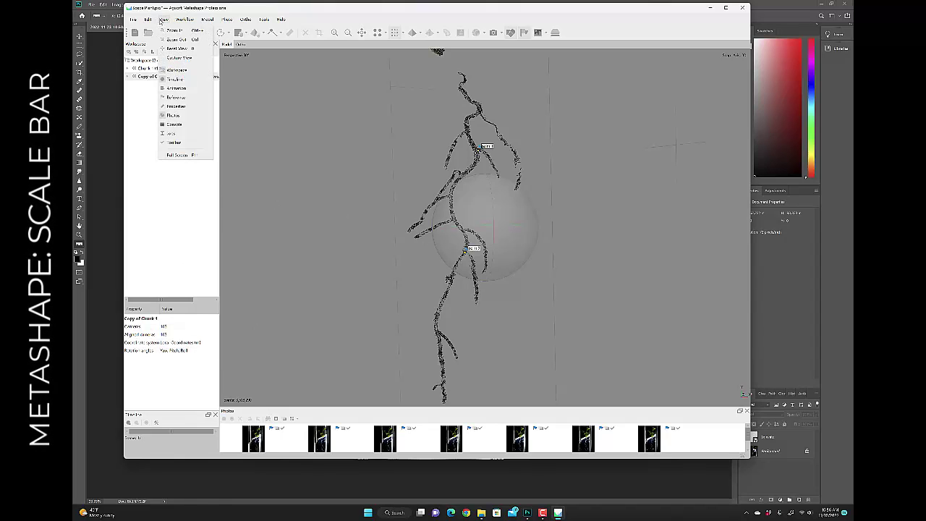
click(184, 106)
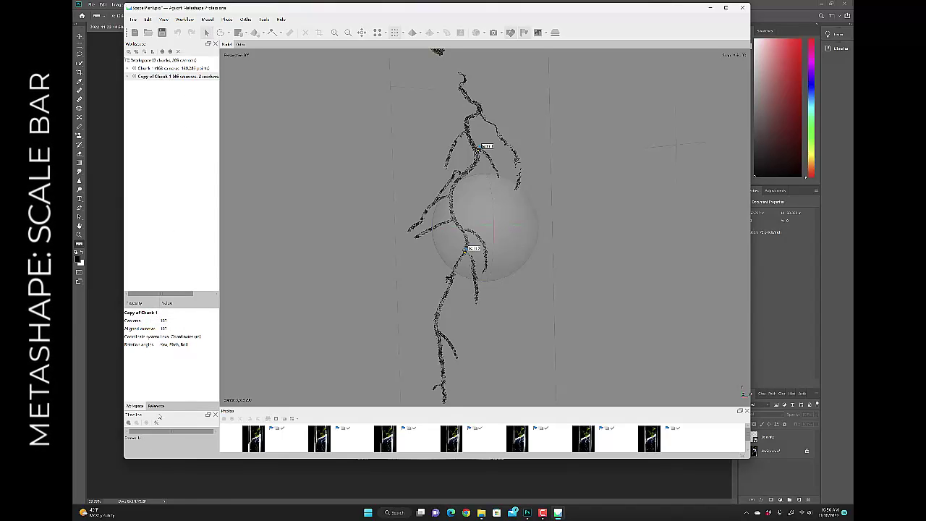
click(154, 407)
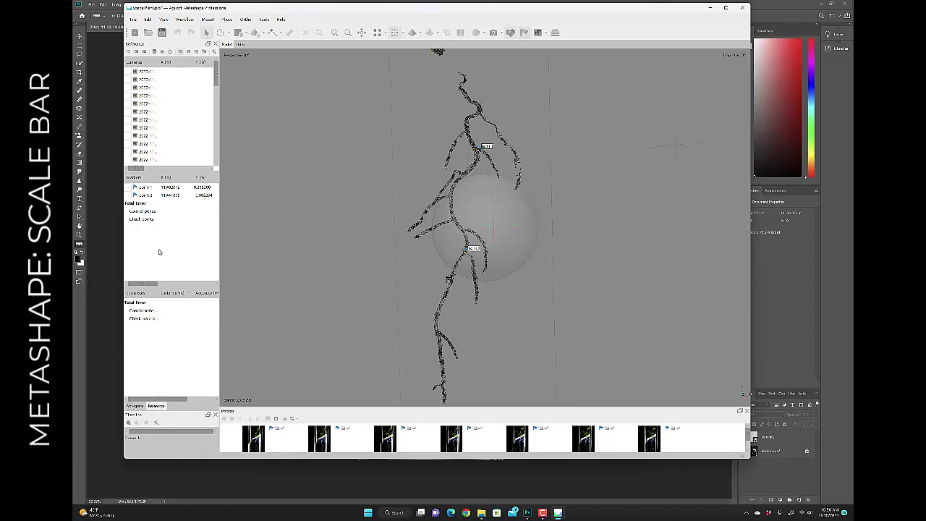
click(127, 195)
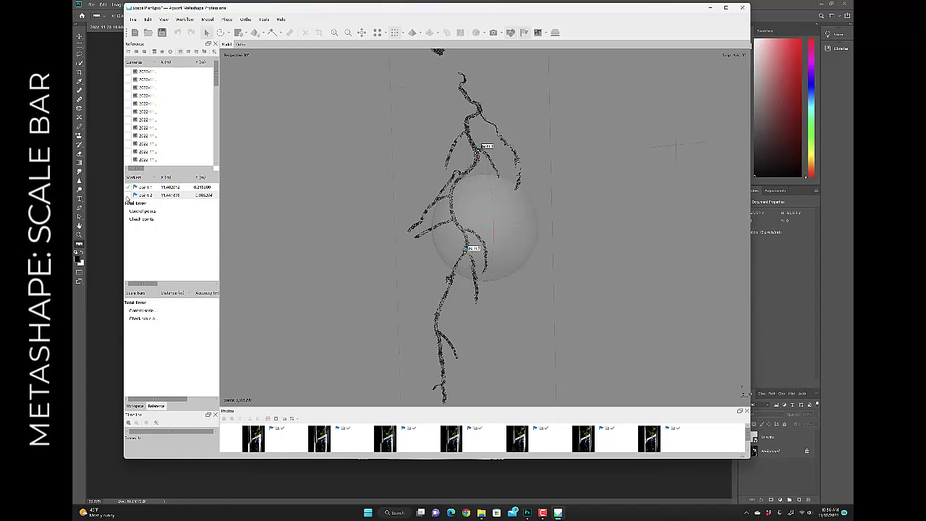
click(128, 196)
right_click(161, 189)
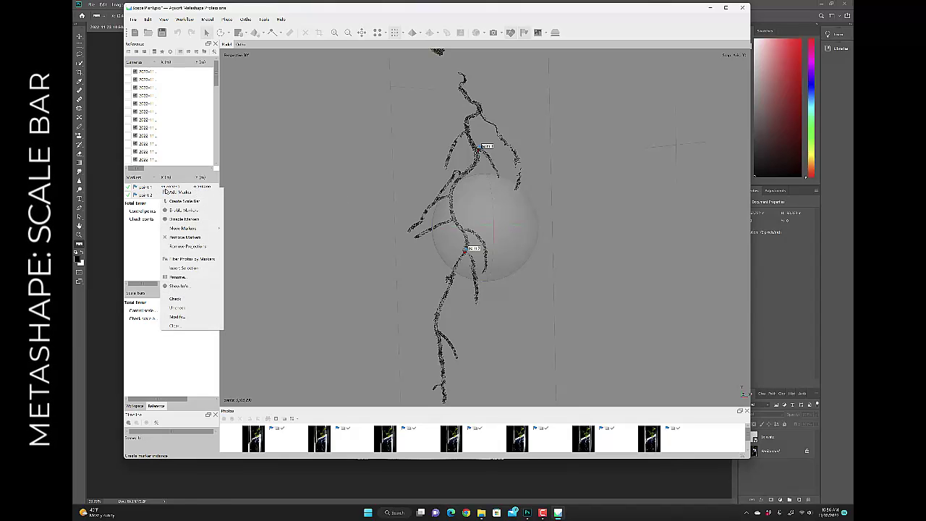
click(177, 201)
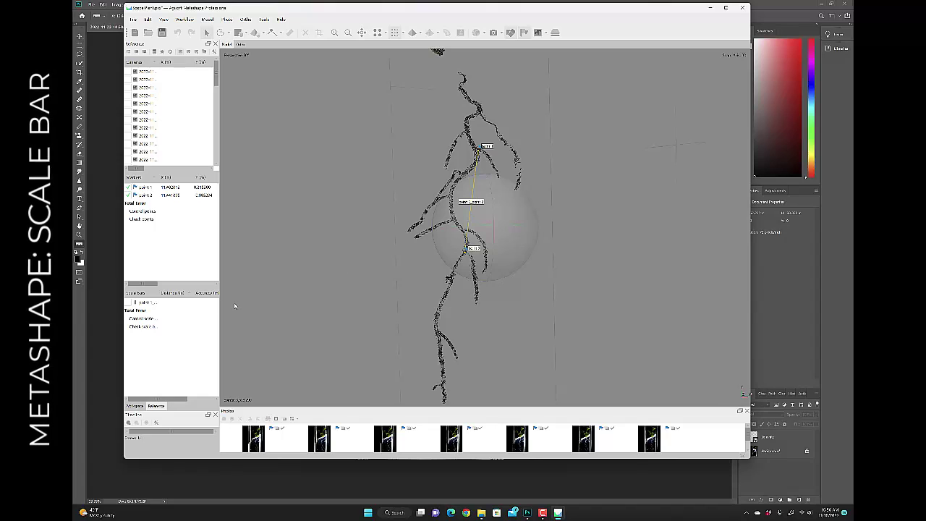
Step: Enter the real distance in metres for the new scale bar and rename it Scalebar
click(150, 303)
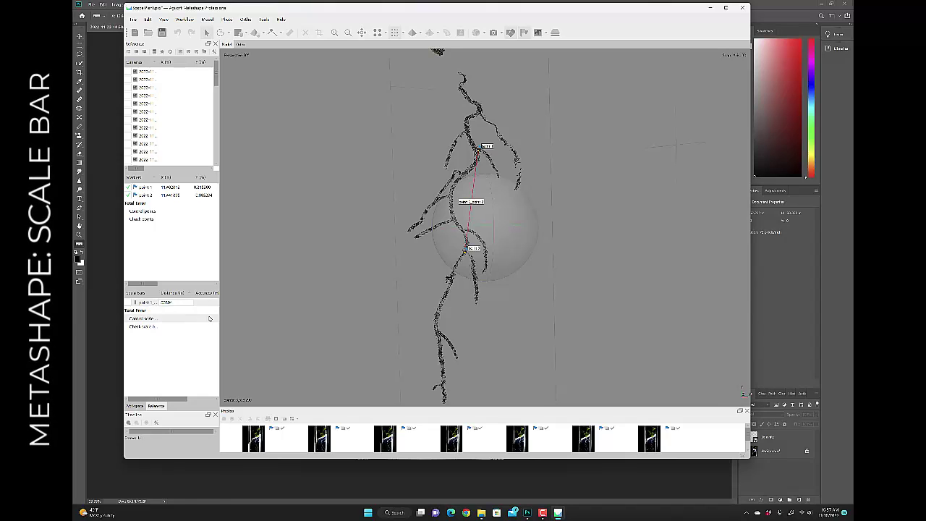
click(145, 303)
right_click(146, 303)
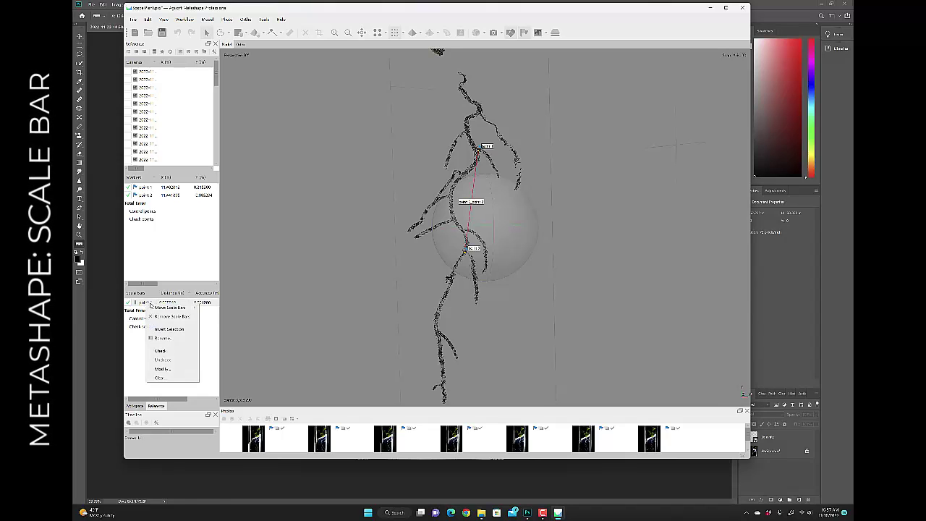
click(166, 337)
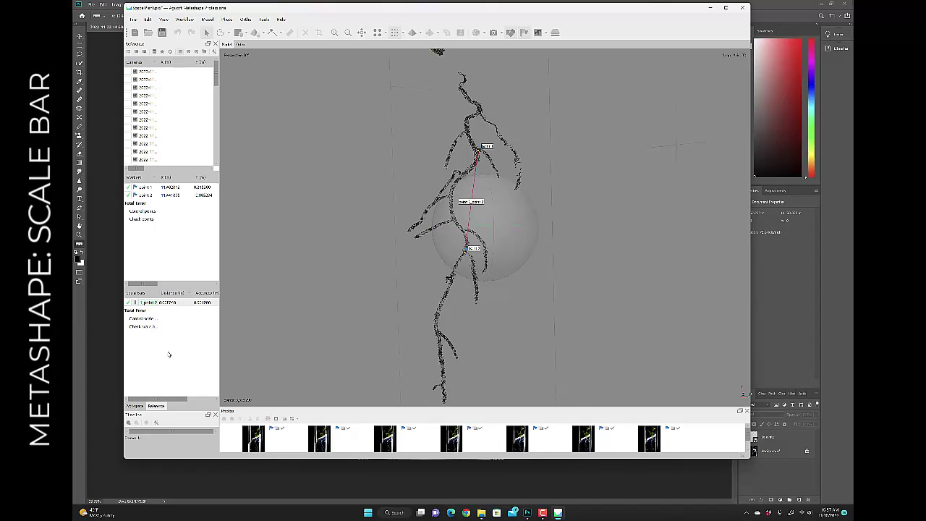
text(1)
click(190, 303)
Step: Build a diffuse map texture from the images with Generic mapping mode and Mosaic blending
drag(549, 179, 407, 114)
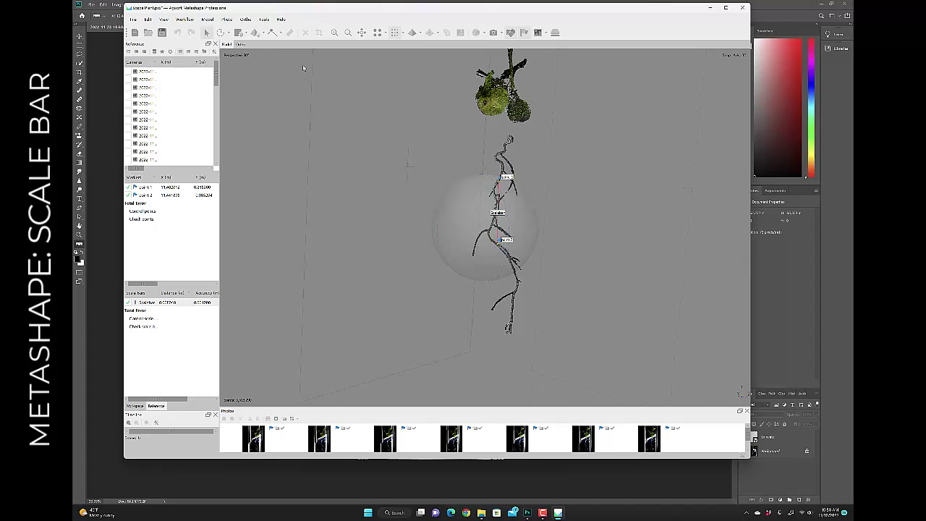
click(264, 19)
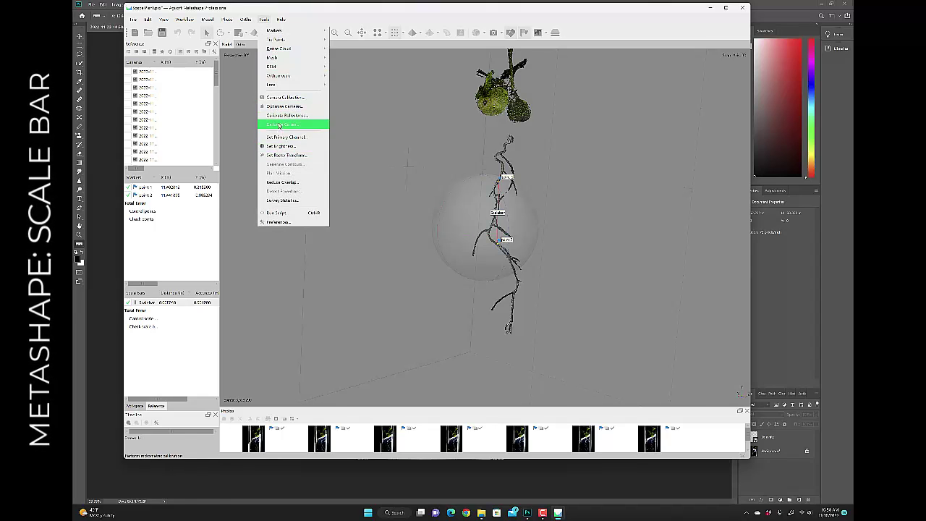
mouse_move(220, 22)
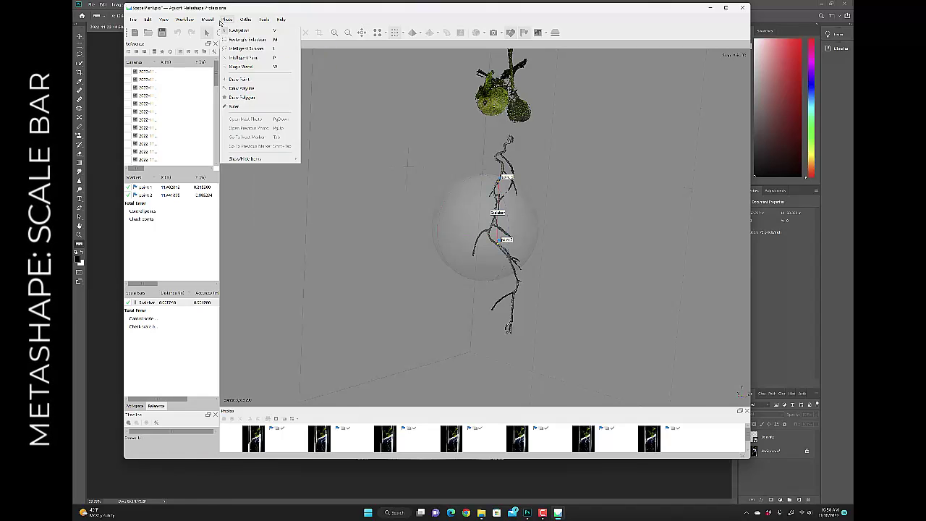
click(207, 19)
click(185, 19)
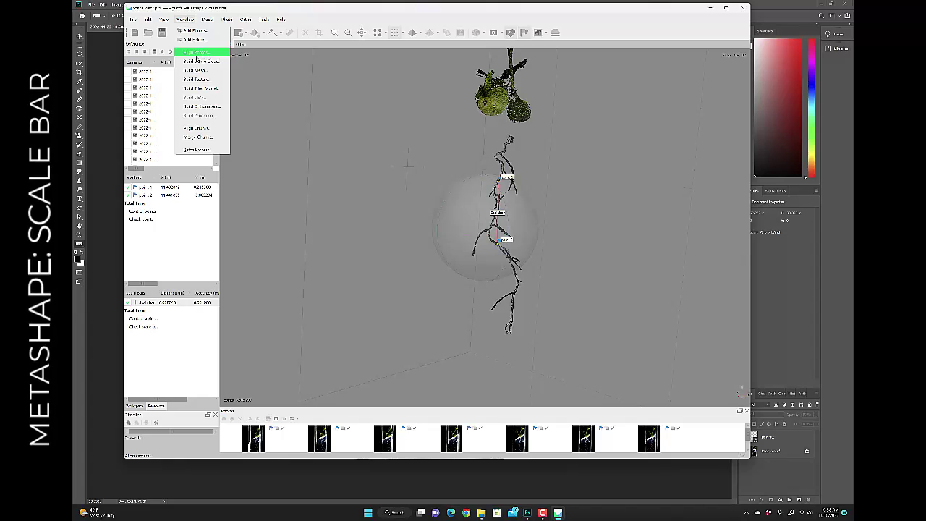
click(197, 79)
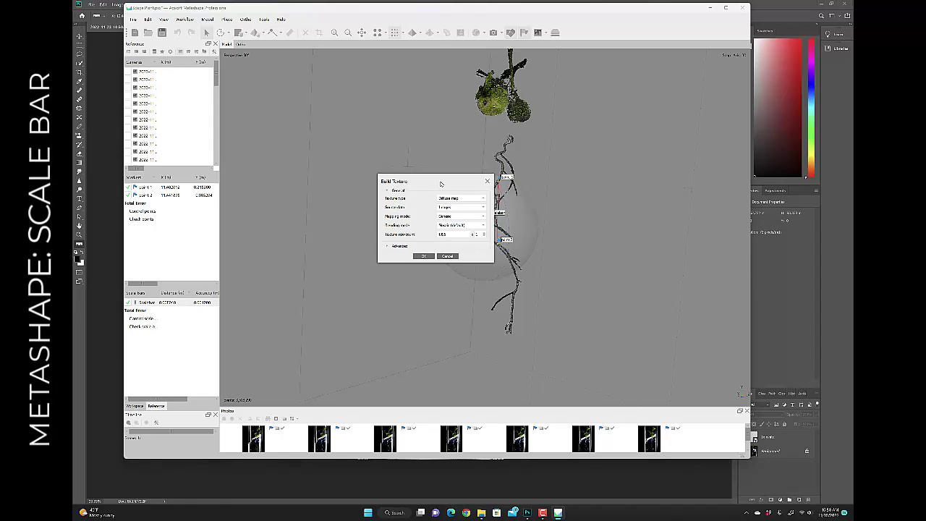
click(424, 256)
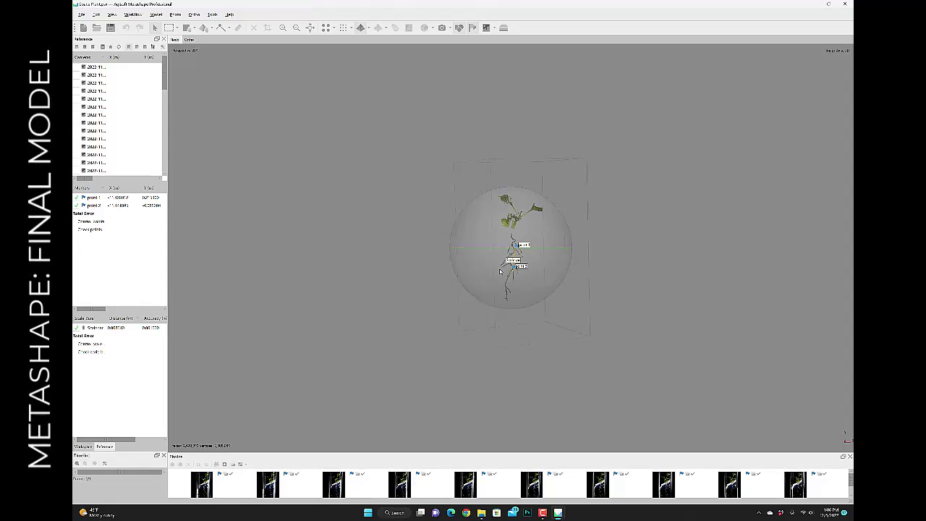
Step: Examine the final plant model from several sides, from the leaves down to the root tips
scroll(499, 270, up, 1)
scroll(499, 270, up, 5)
drag(598, 255, 536, 247)
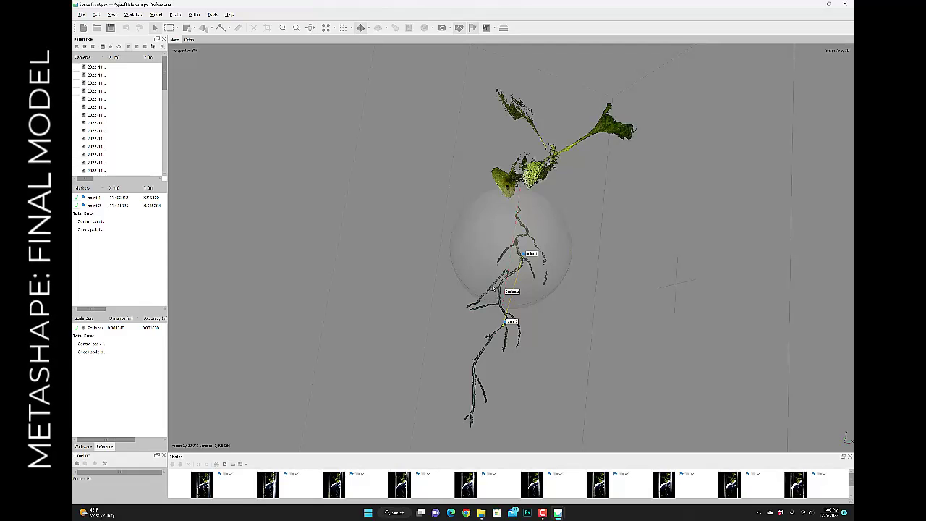
drag(486, 301, 656, 442)
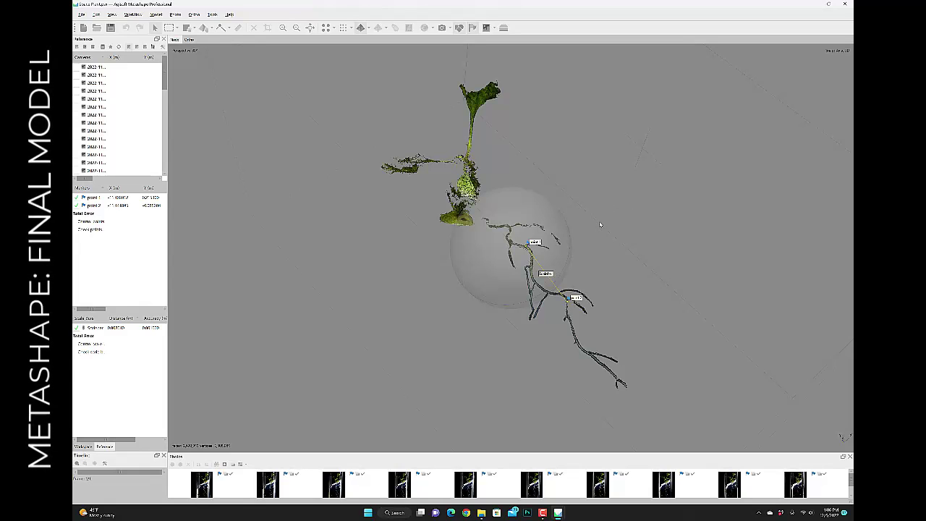
drag(589, 244, 527, 354)
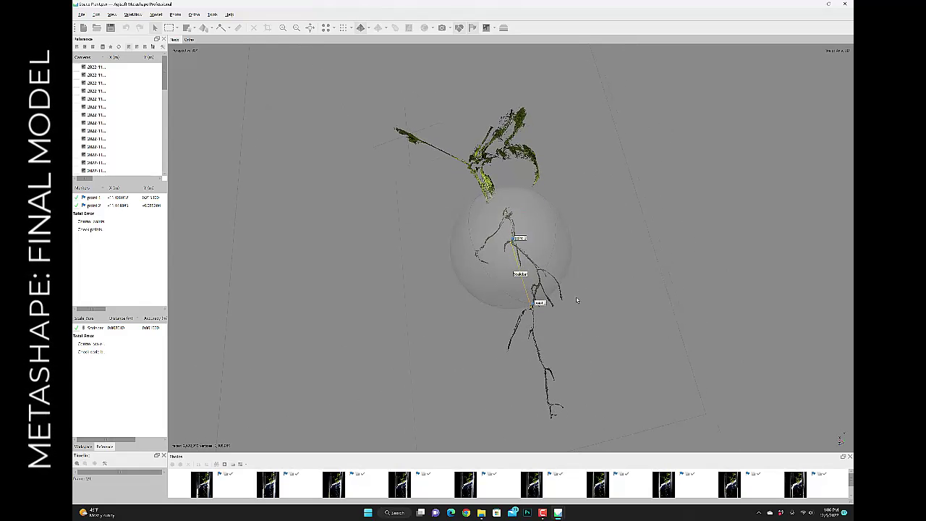
mouse_move(634, 254)
mouse_down()
mouse_move(542, 236)
mouse_move(610, 215)
mouse_move(502, 234)
mouse_move(588, 239)
mouse_move(502, 220)
mouse_up()
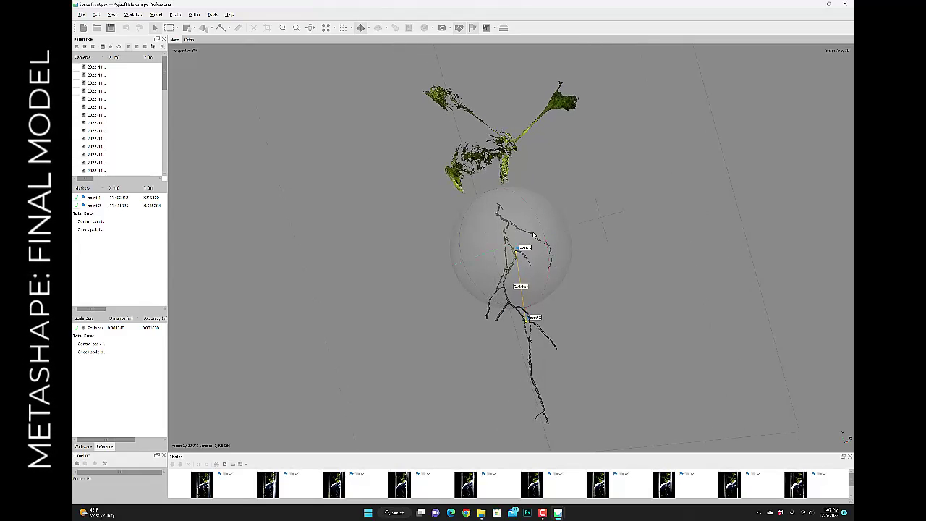
drag(596, 288, 530, 239)
scroll(566, 172, up, 3)
scroll(585, 185, down, 9)
mouse_move(586, 187)
mouse_down()
mouse_move(579, 215)
mouse_move(518, 253)
mouse_up()
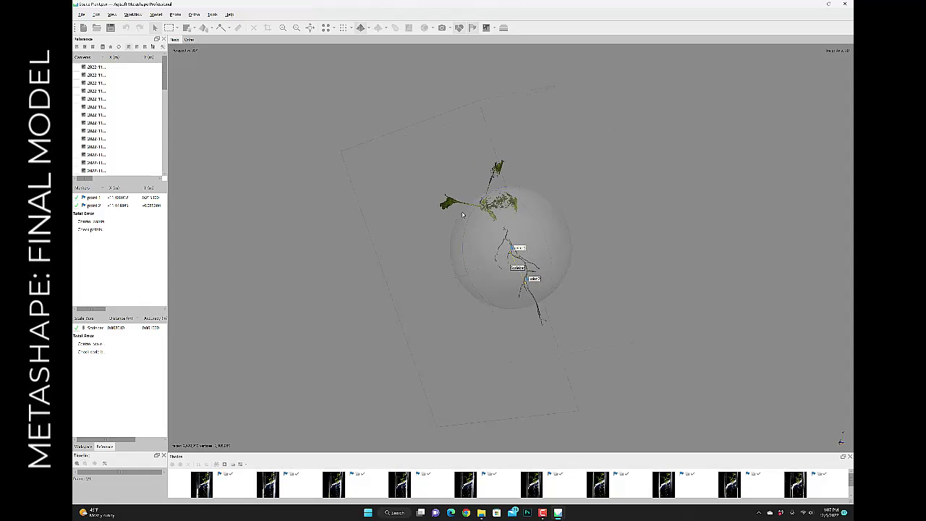
scroll(474, 235, up, 3)
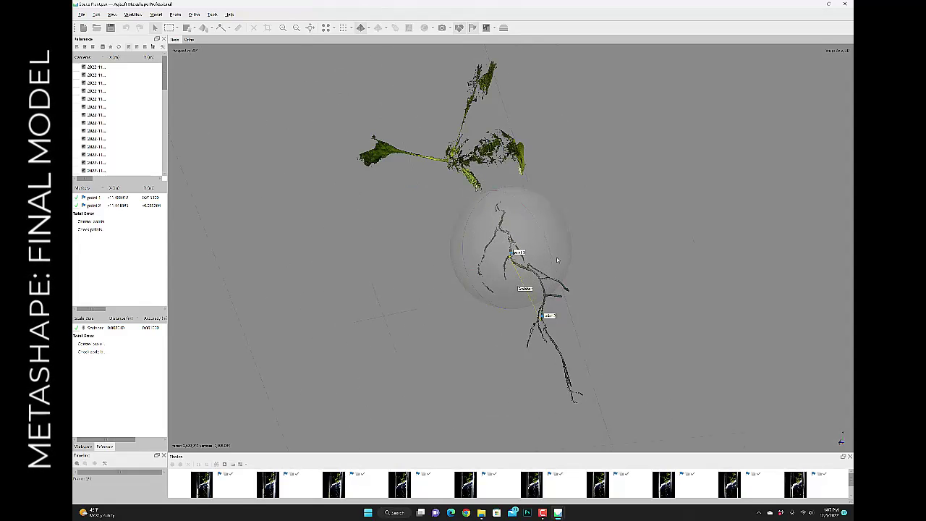
drag(428, 177, 489, 248)
drag(587, 216, 471, 229)
scroll(542, 234, up, 3)
scroll(369, 306, up, 2)
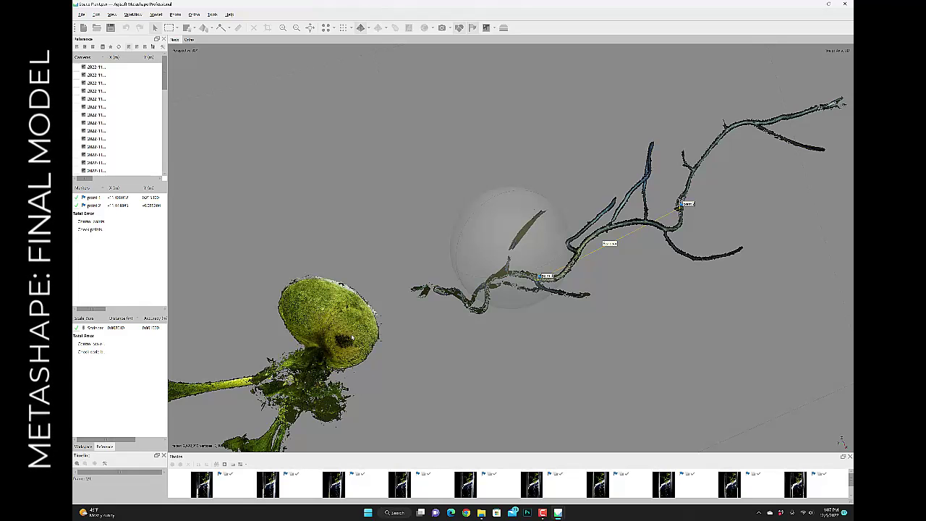
Step: Examine the root branches and the scale bar between the two markers up close from all around
drag(578, 291, 501, 282)
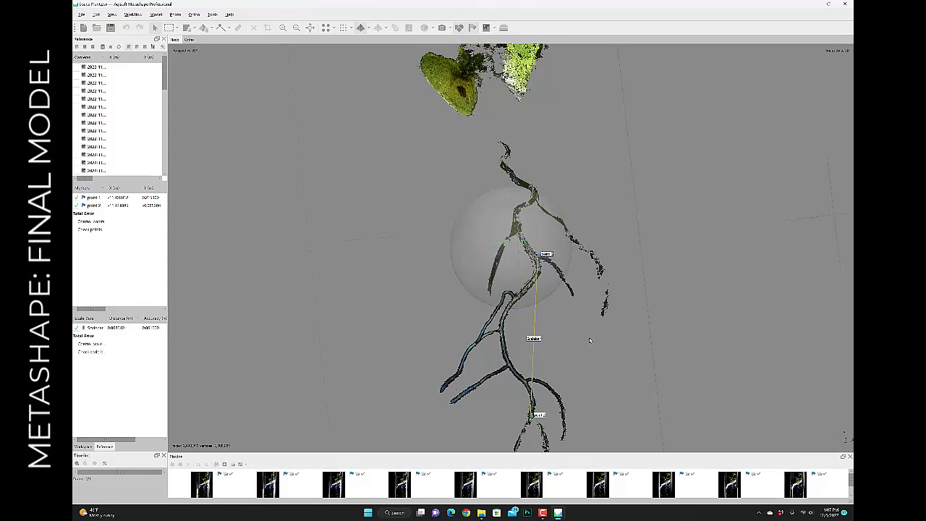
drag(653, 350, 429, 295)
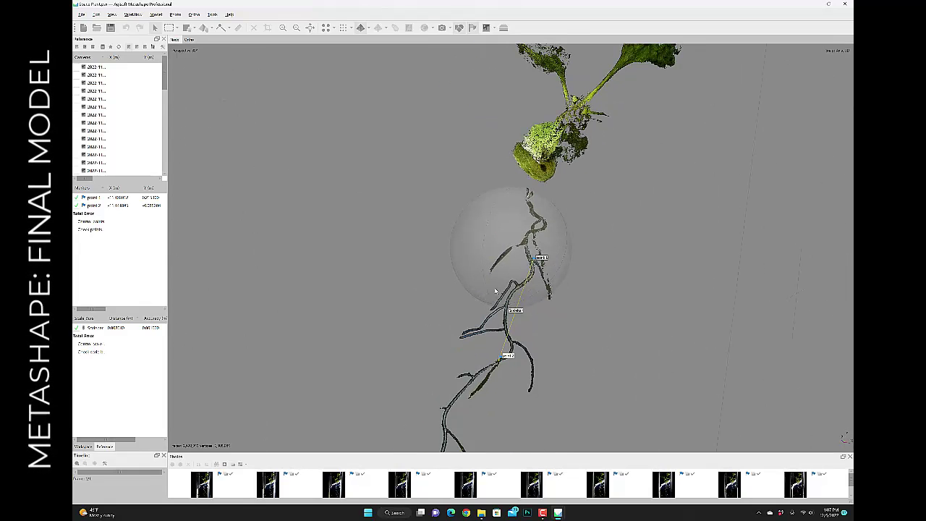
drag(499, 268, 523, 271)
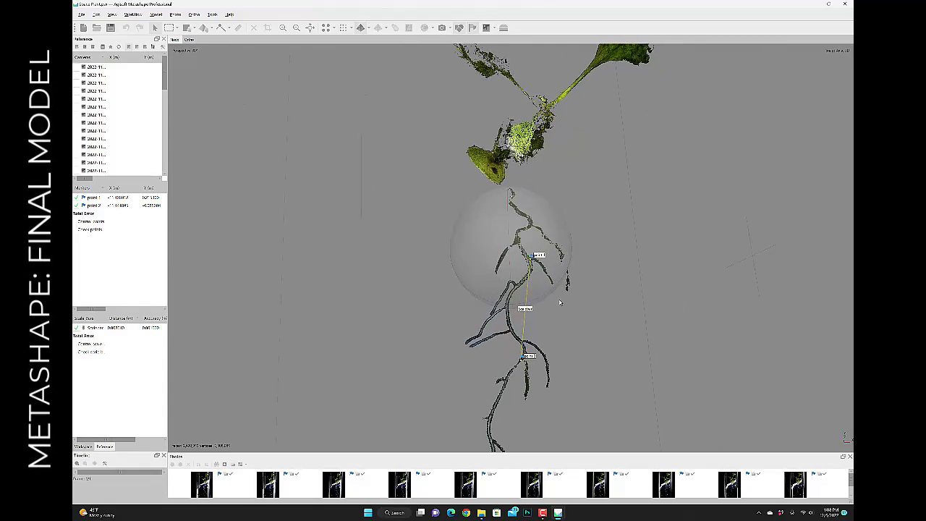
drag(408, 294, 535, 279)
drag(583, 296, 524, 250)
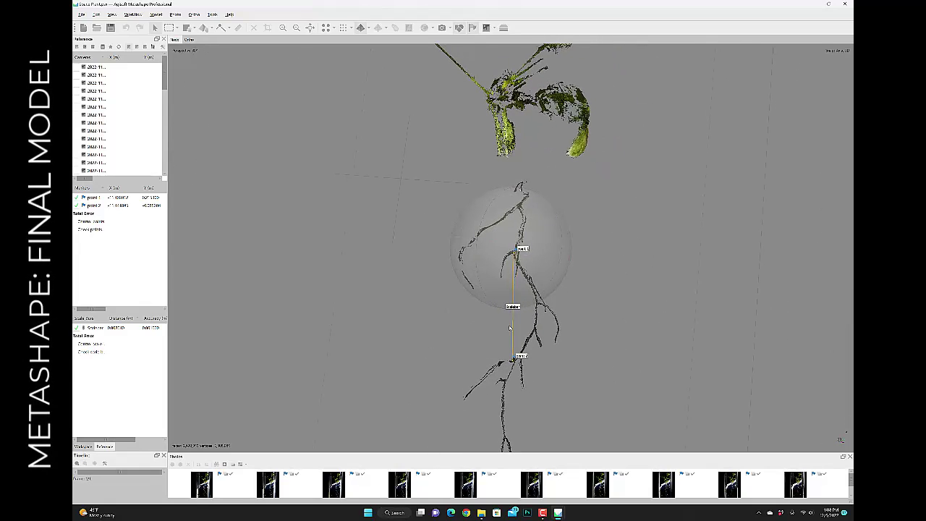
drag(529, 346, 550, 245)
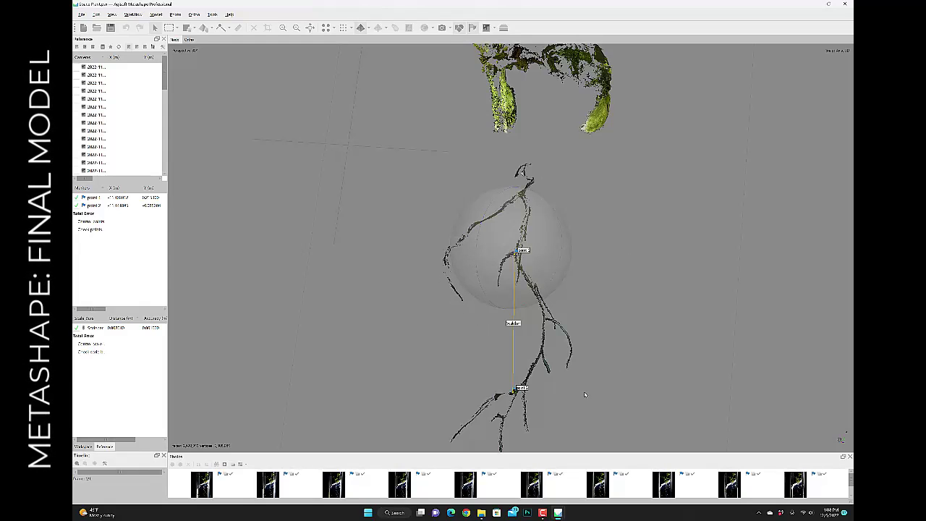
scroll(569, 385, up, 3)
scroll(582, 379, down, 4)
drag(582, 378, 498, 236)
drag(668, 253, 550, 225)
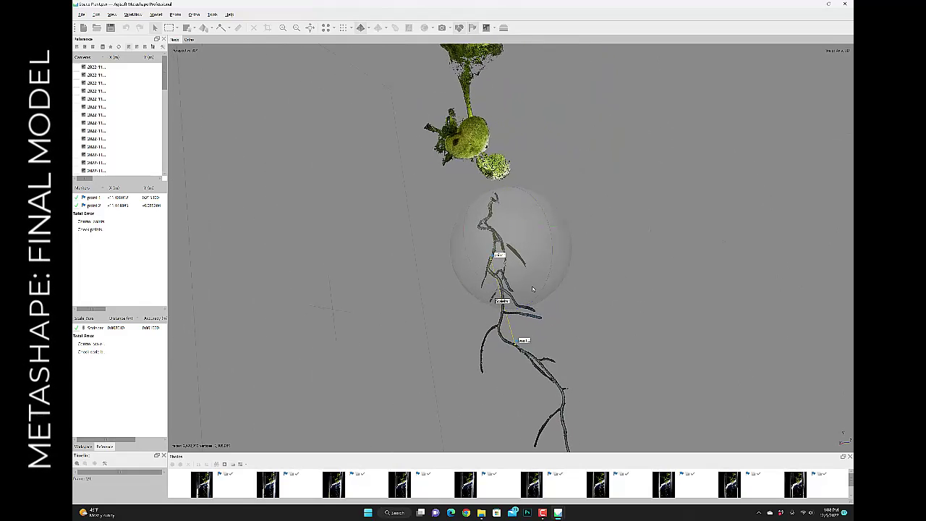
drag(592, 291, 566, 175)
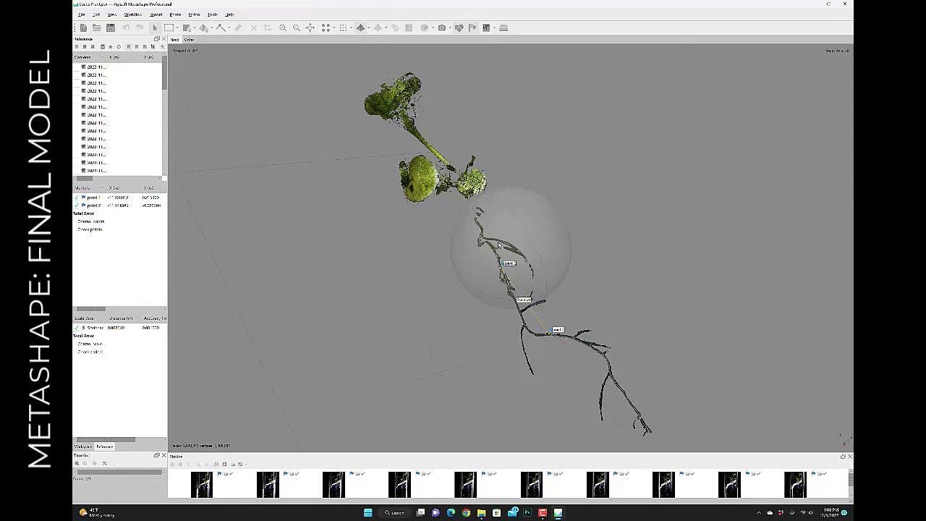
drag(484, 288, 544, 272)
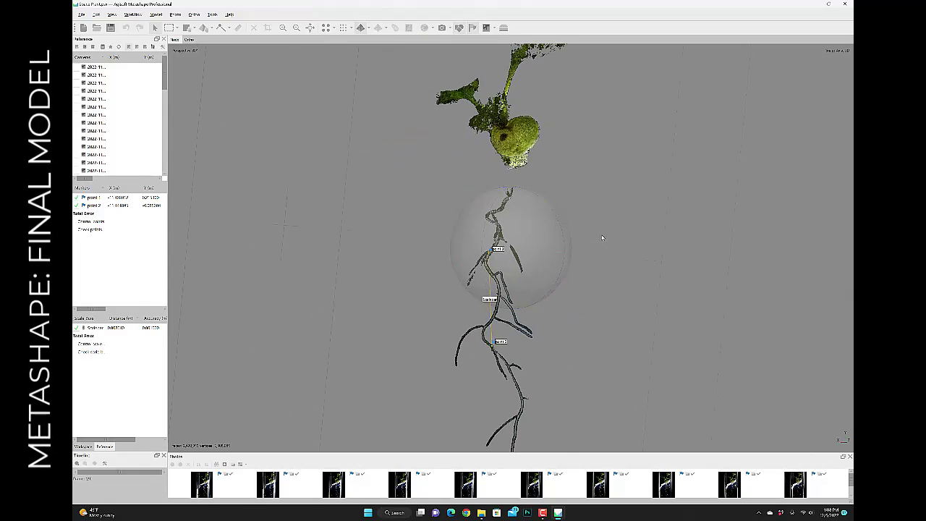
drag(593, 219, 562, 241)
drag(601, 196, 592, 232)
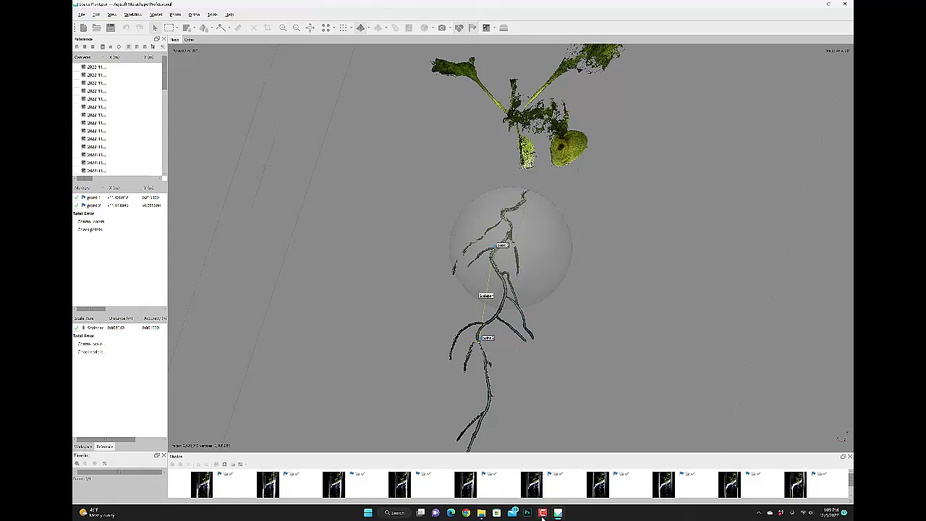
mouse_move(543, 517)
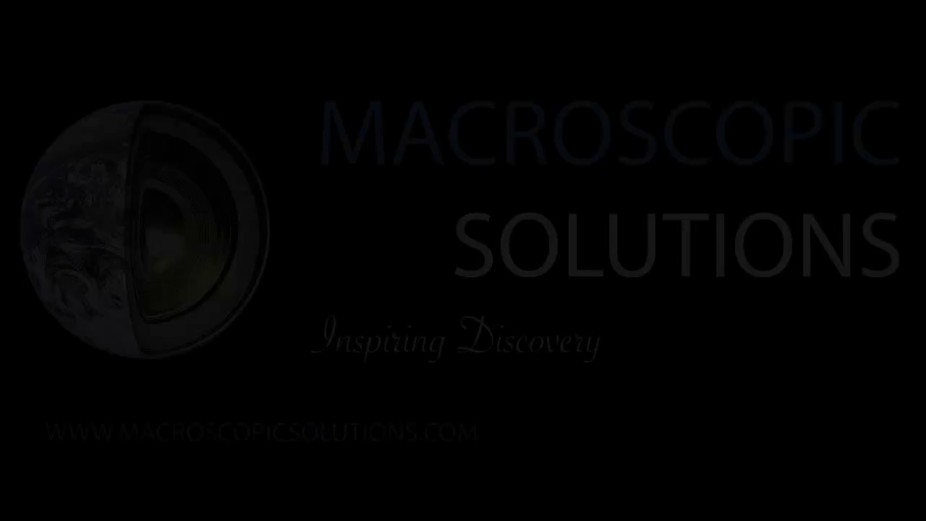